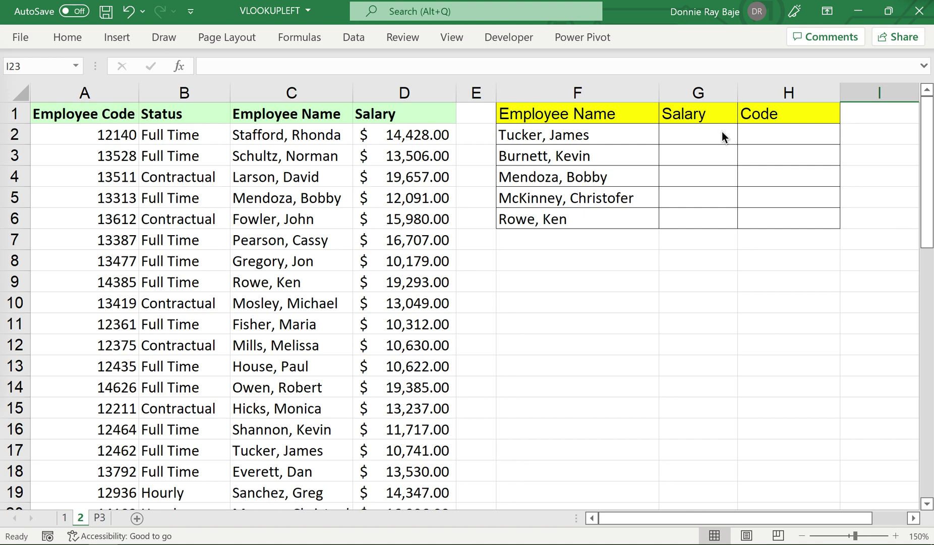
Start a VLOOKUP formula in G2 with F2 as the lookup value and columns C:D as the table array
left_click(722, 132)
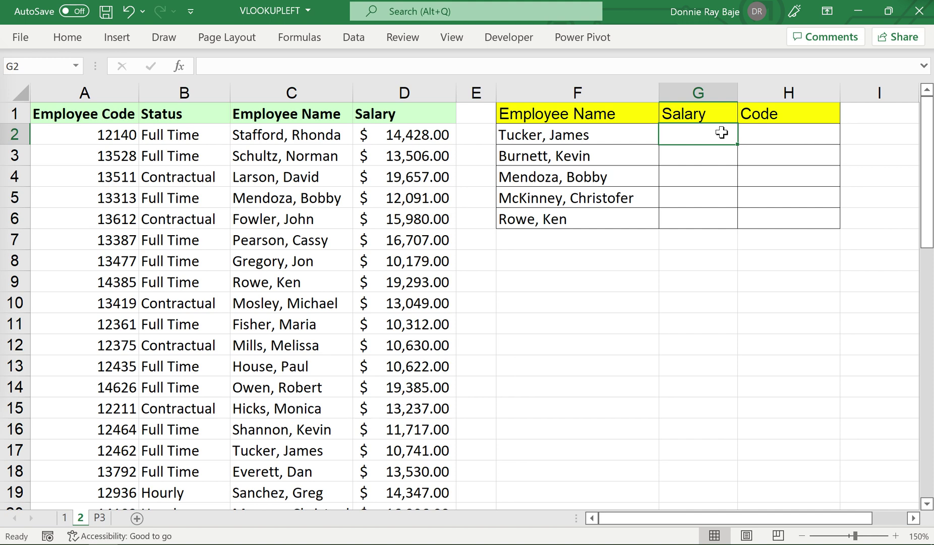
type("=")
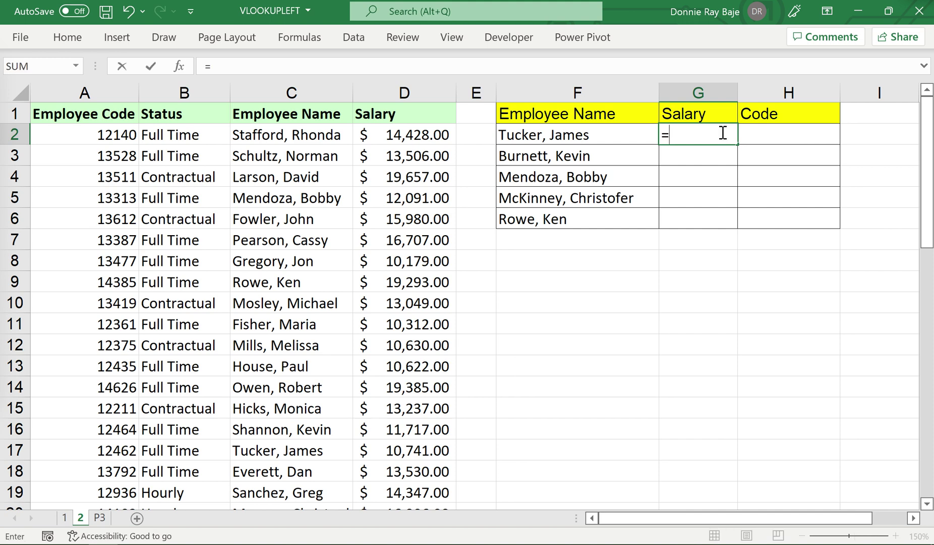
type("VL")
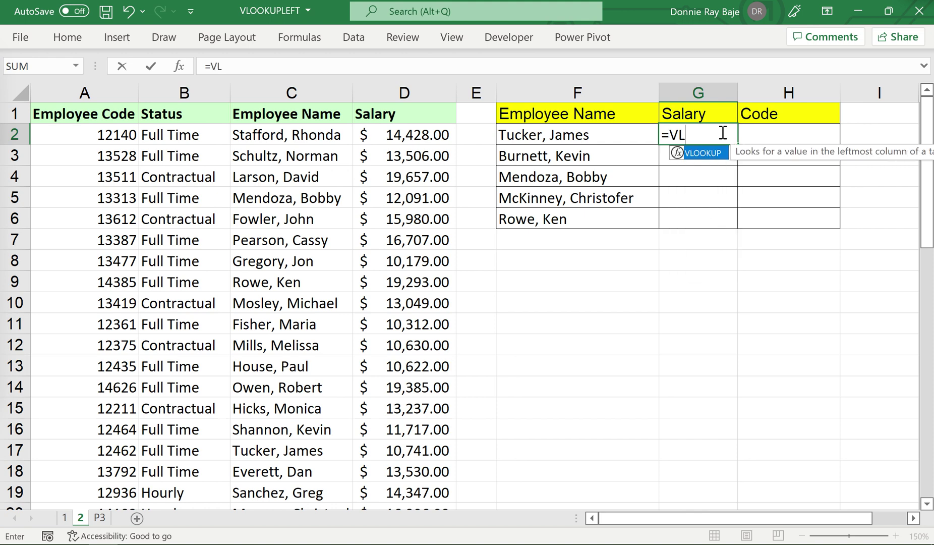
key("Tab")
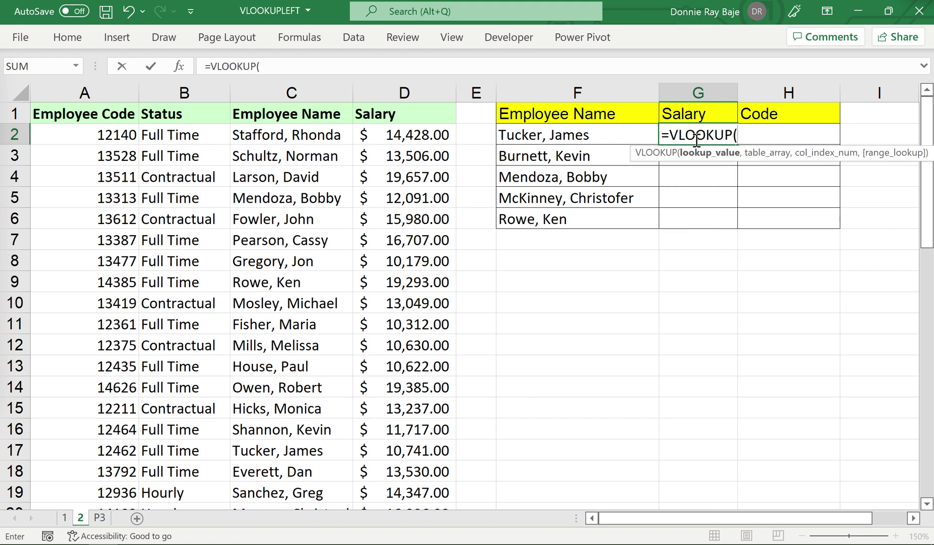
left_click(629, 134)
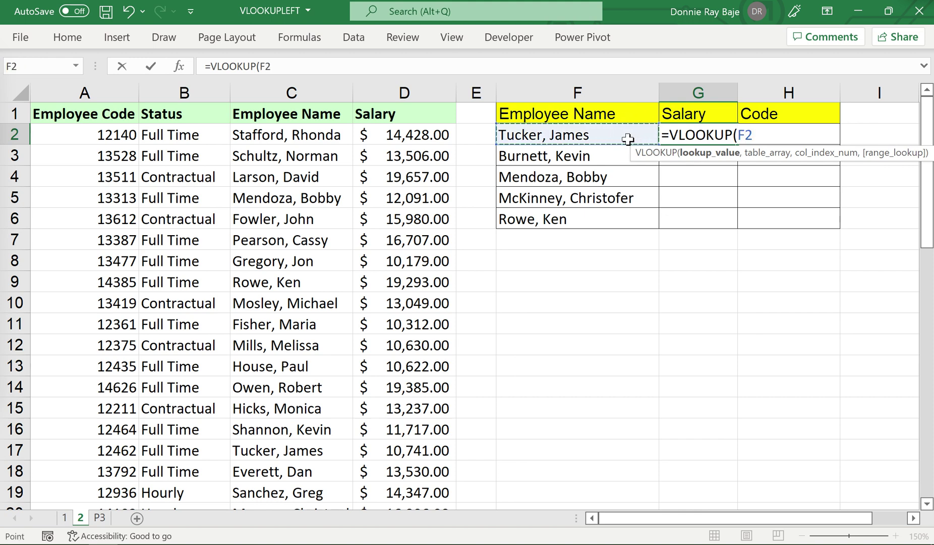
type(",")
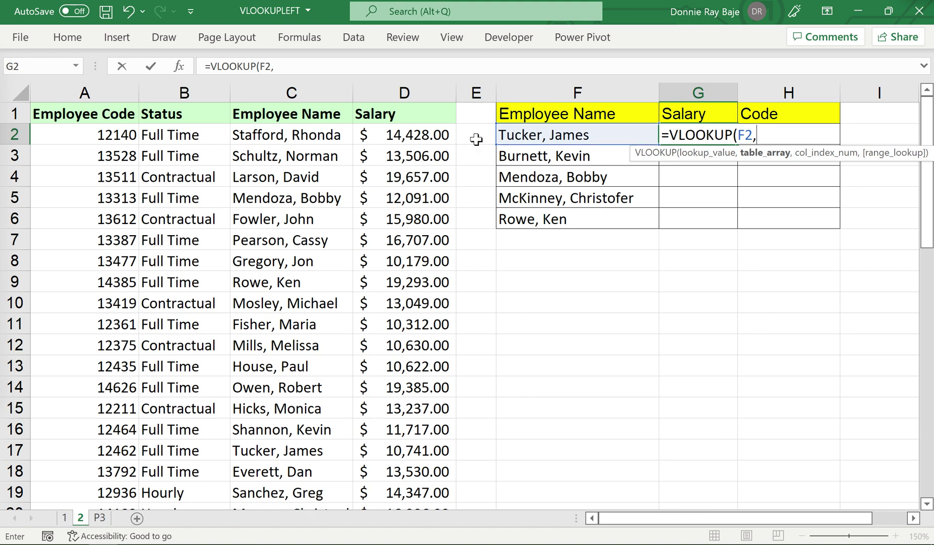
left_click(325, 92)
left_click_drag(329, 95, 350, 100)
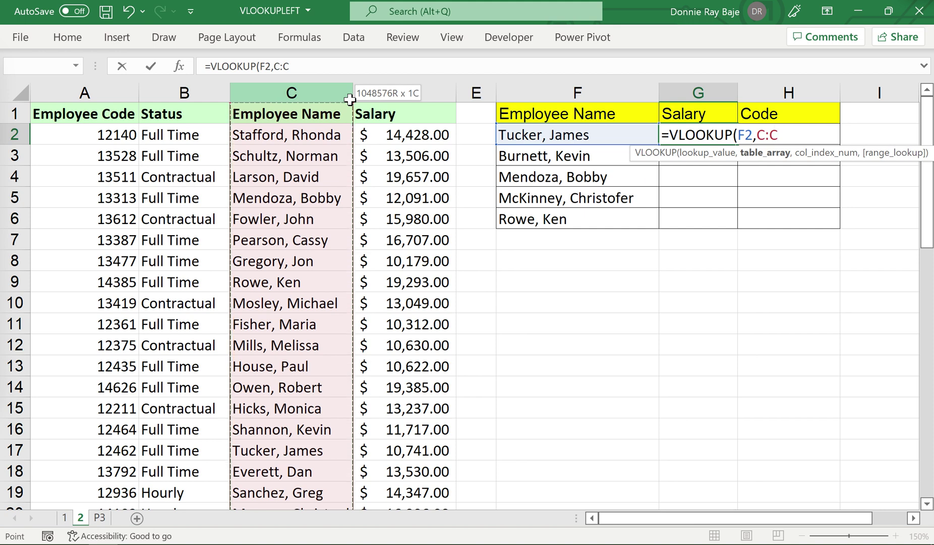
left_click_drag(350, 99, 444, 93)
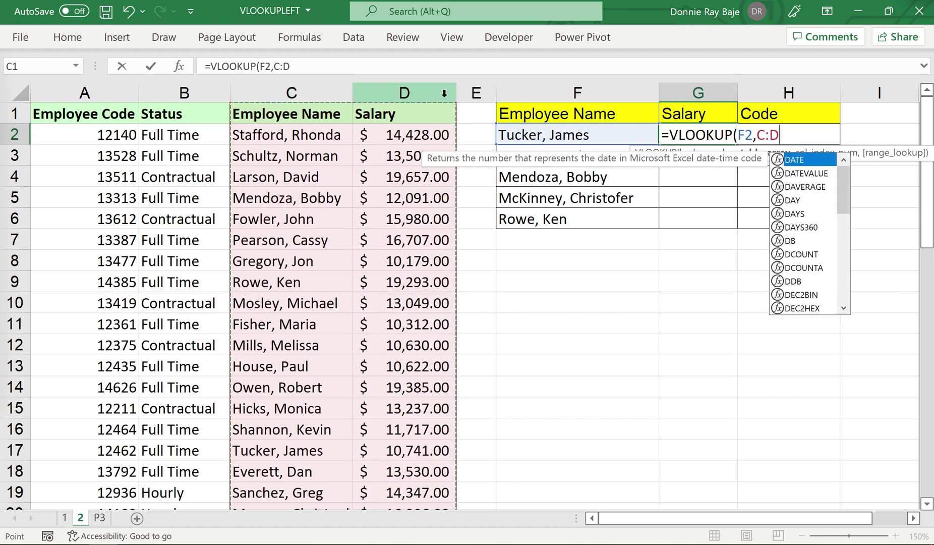
type(",")
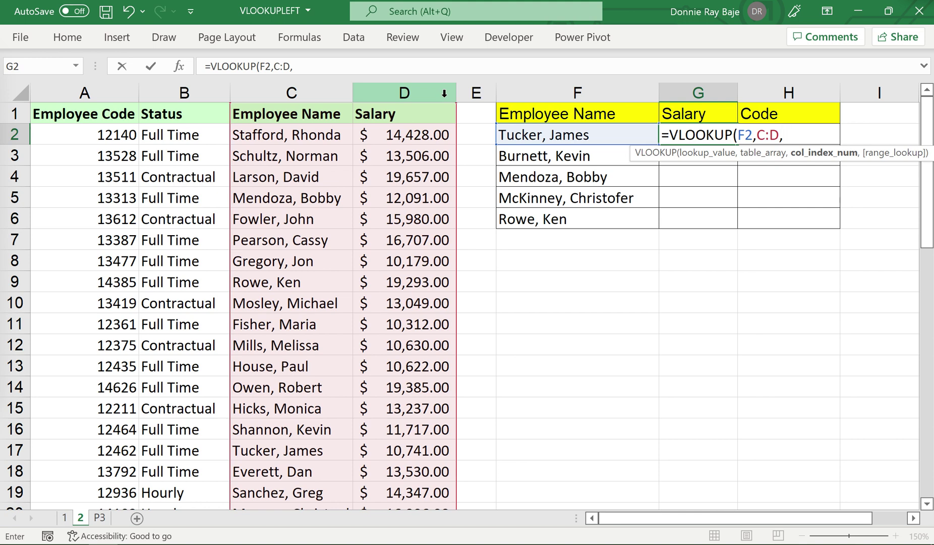
Complete the G2 formula with column index 2 and 0 for an exact match, and enter it
type("2")
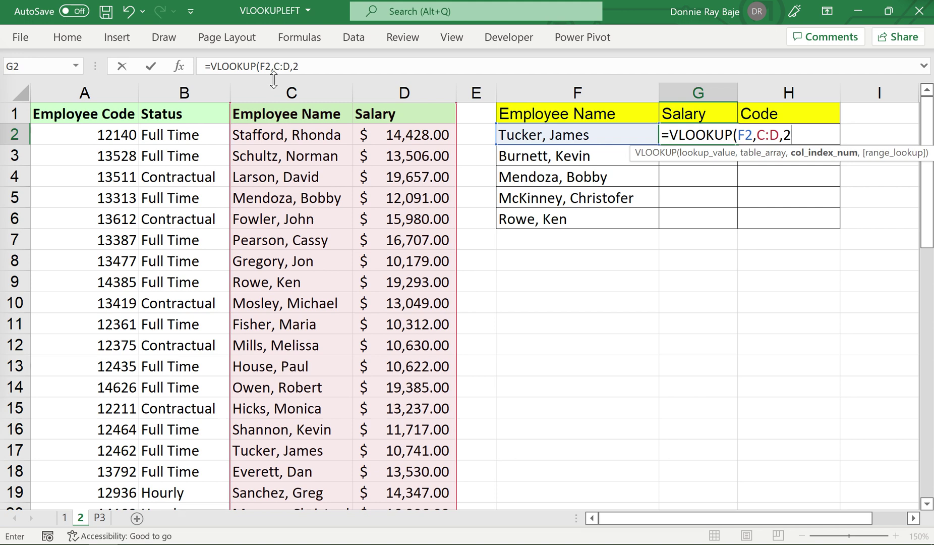
type(",")
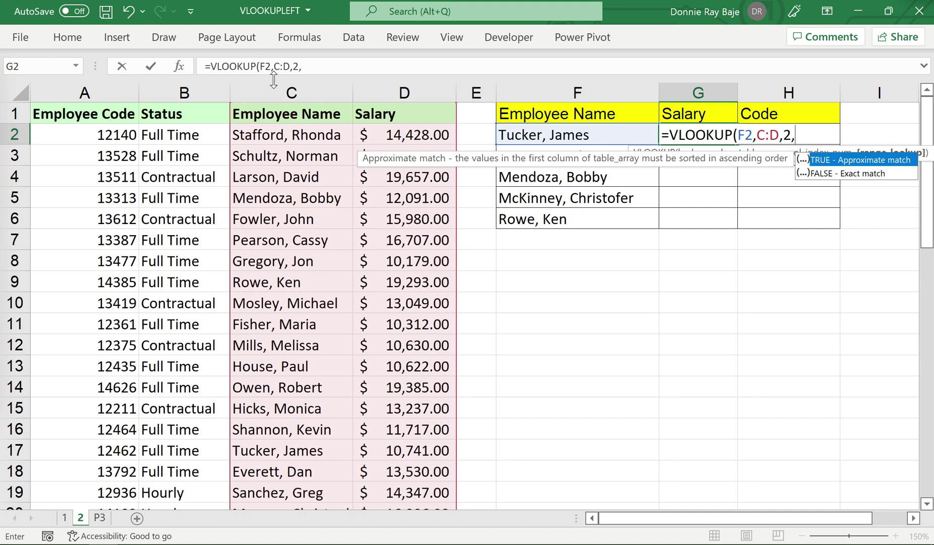
key("Down")
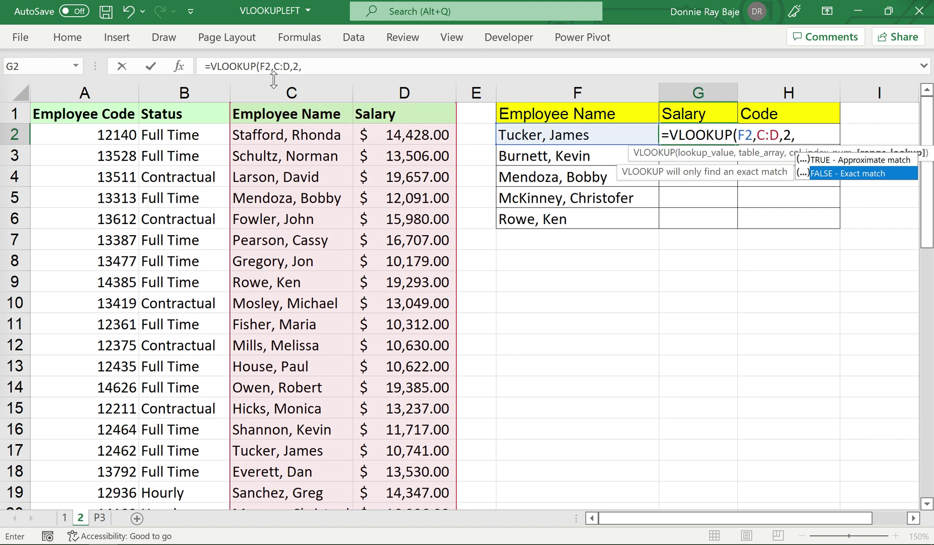
key("Tab")
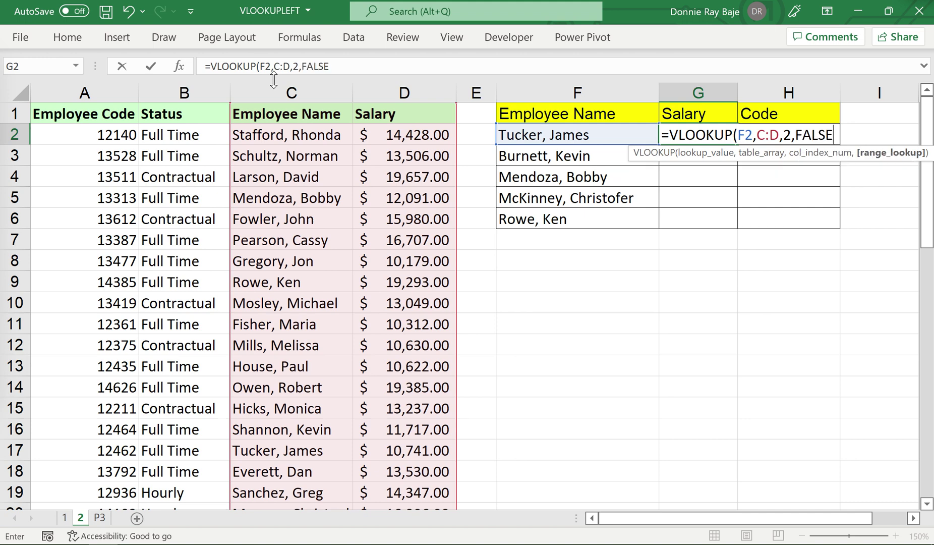
key("BackSpace")
key("BackSpace")
key("BackSpace")
key("BackSpace")
key("BackSpace")
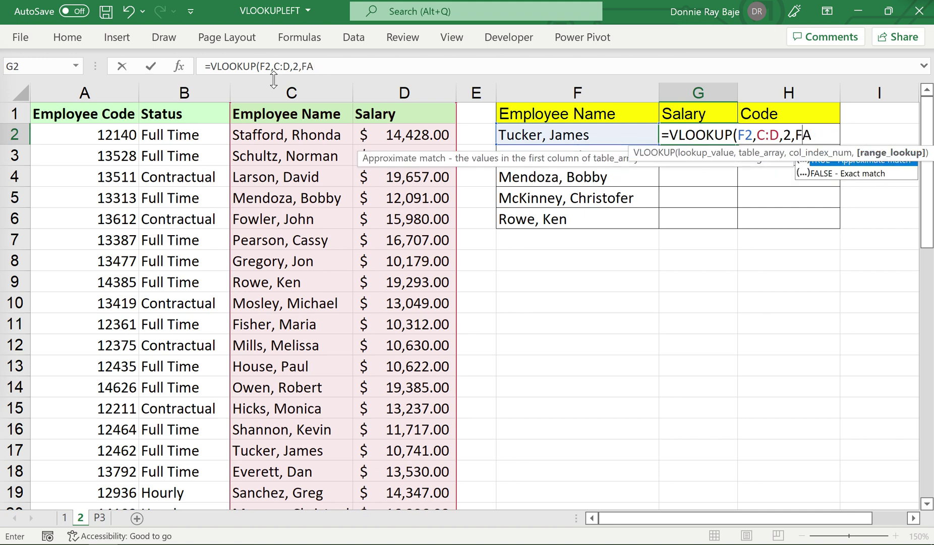
type("0")
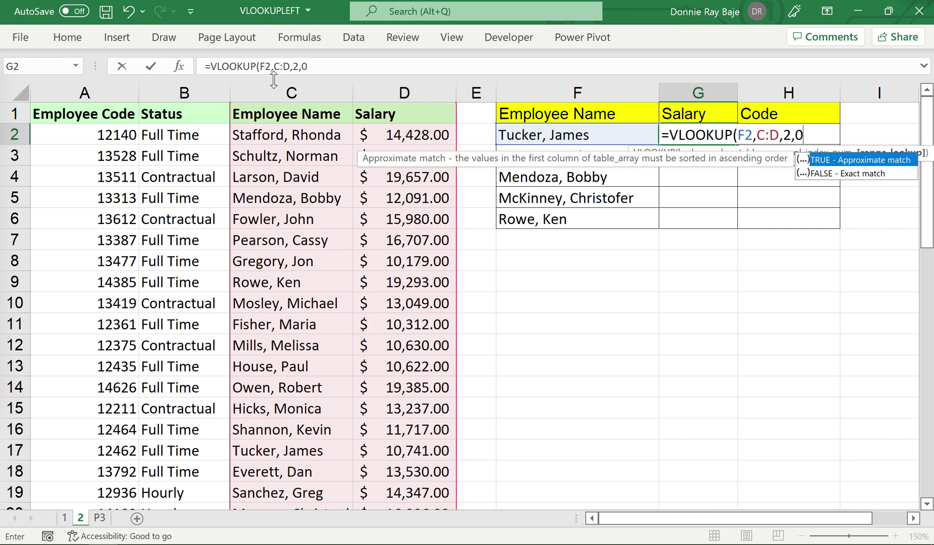
type(")")
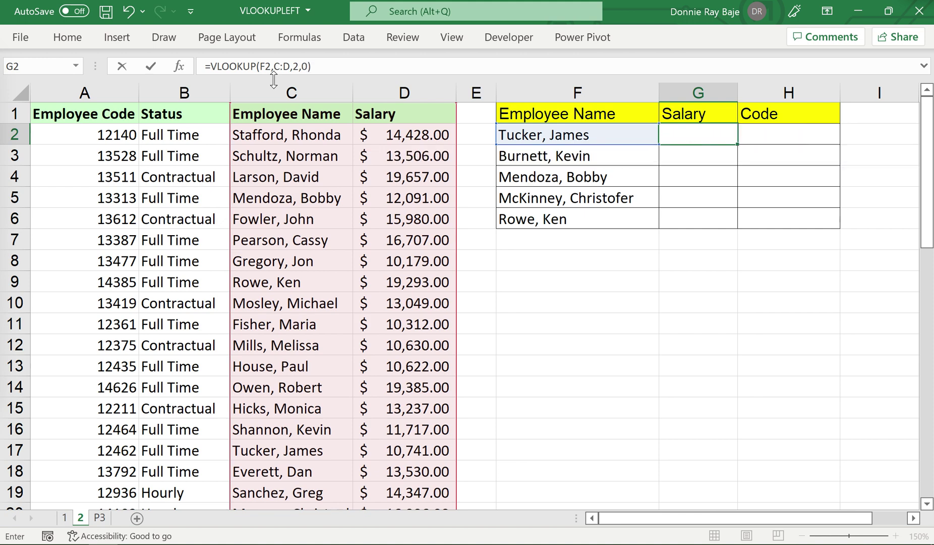
key("Return")
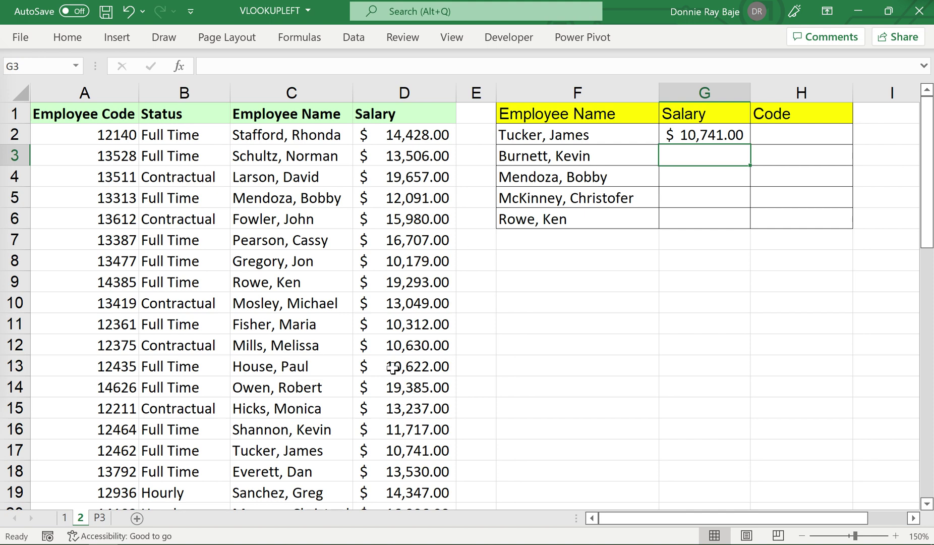
Fill the salary formula from G2 down through G6
left_click(4, 452)
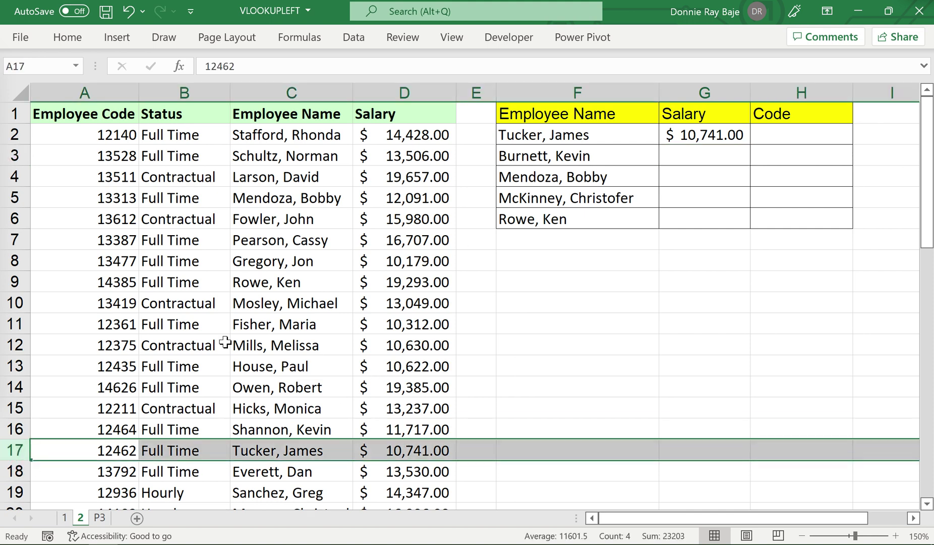
left_click(740, 139)
left_click(749, 143)
left_click_drag(750, 143, 750, 144)
double_click(751, 143)
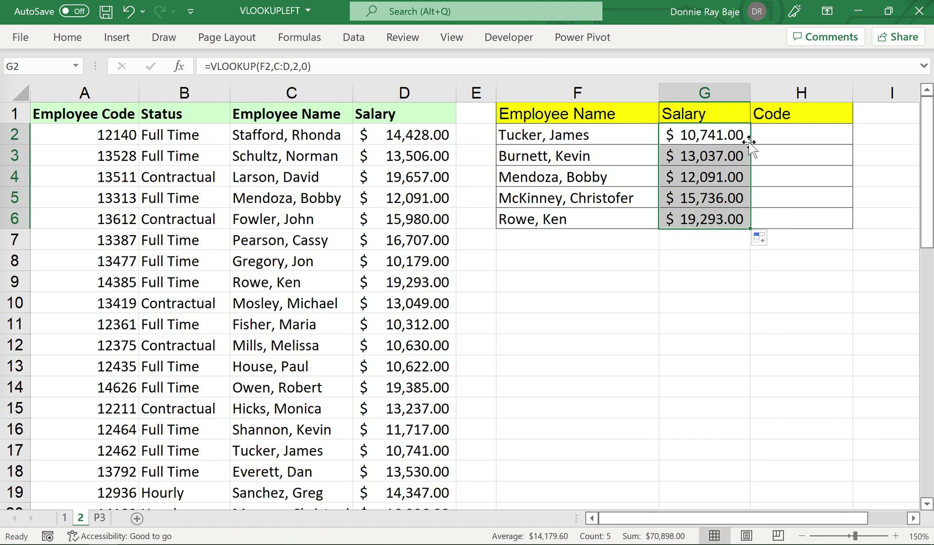
Start a VLOOKUP formula in H2 under Code with F2 as the lookup value
left_click(319, 94)
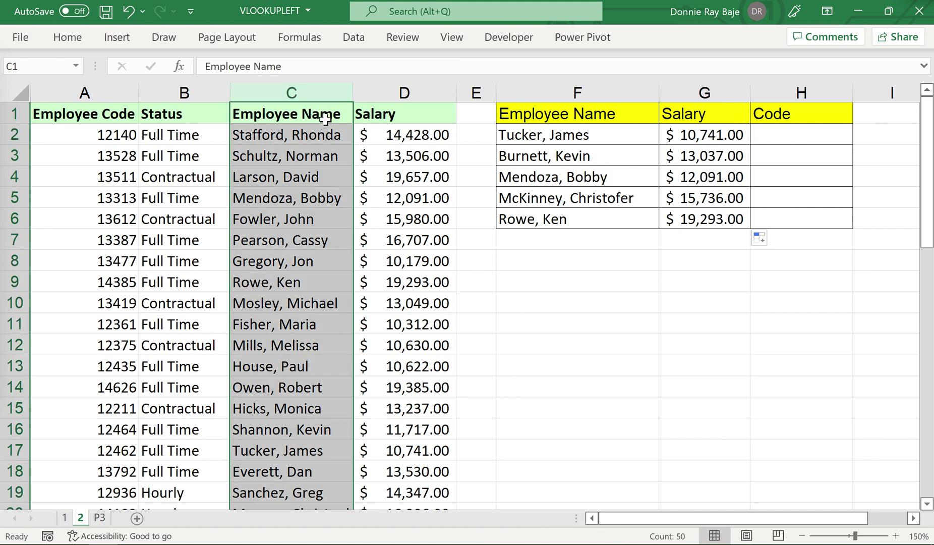
left_click(96, 91)
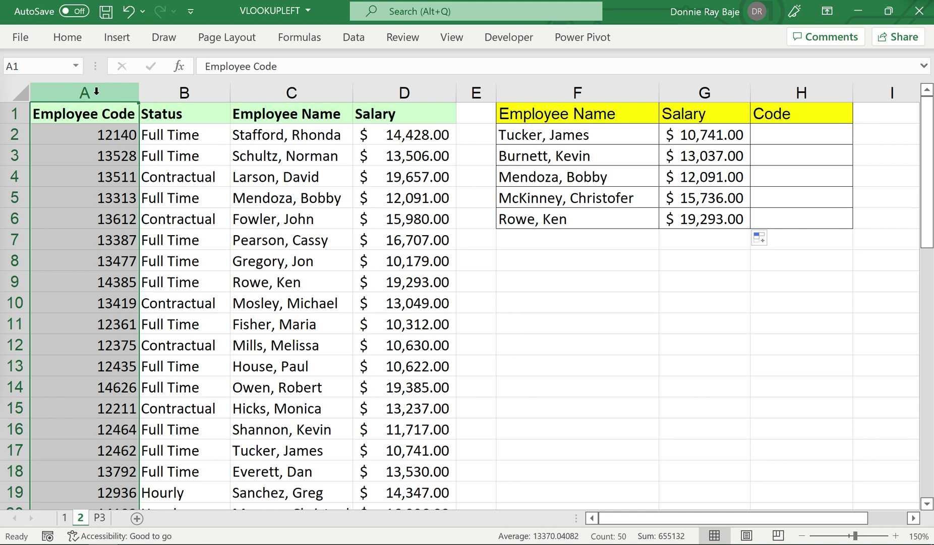
left_click(800, 132)
type("=VLOOKUP(")
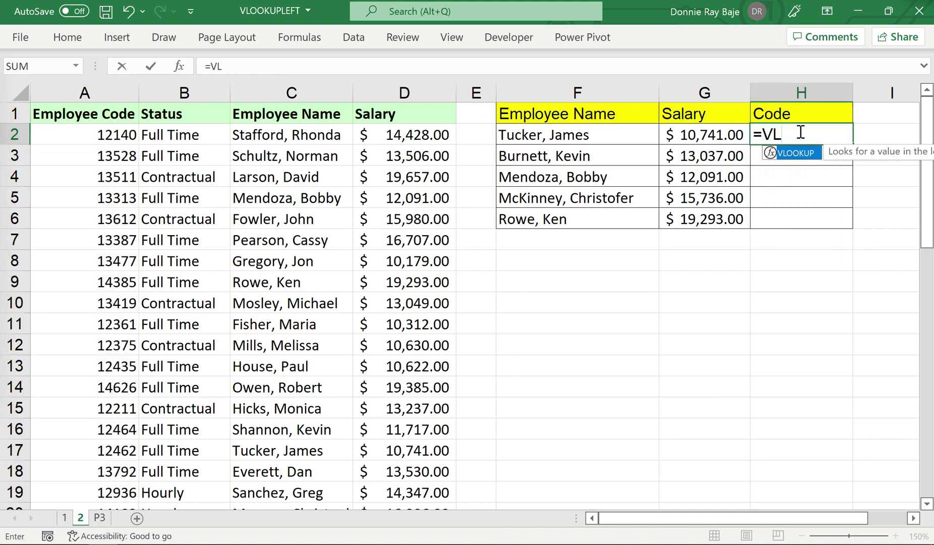
left_click(603, 138)
type(",")
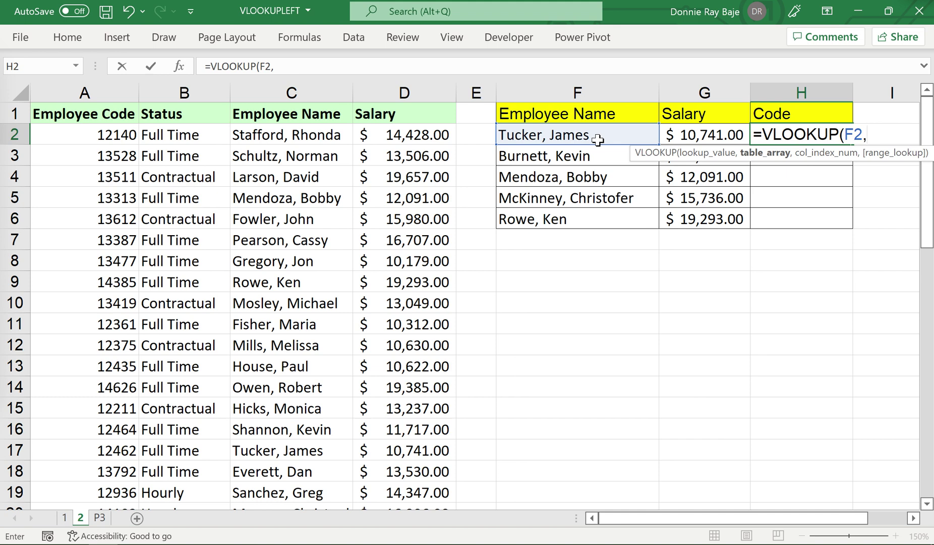
Try to select columns C back to A as the table array, and clear the resulting reference
left_click_drag(303, 93, 80, 106)
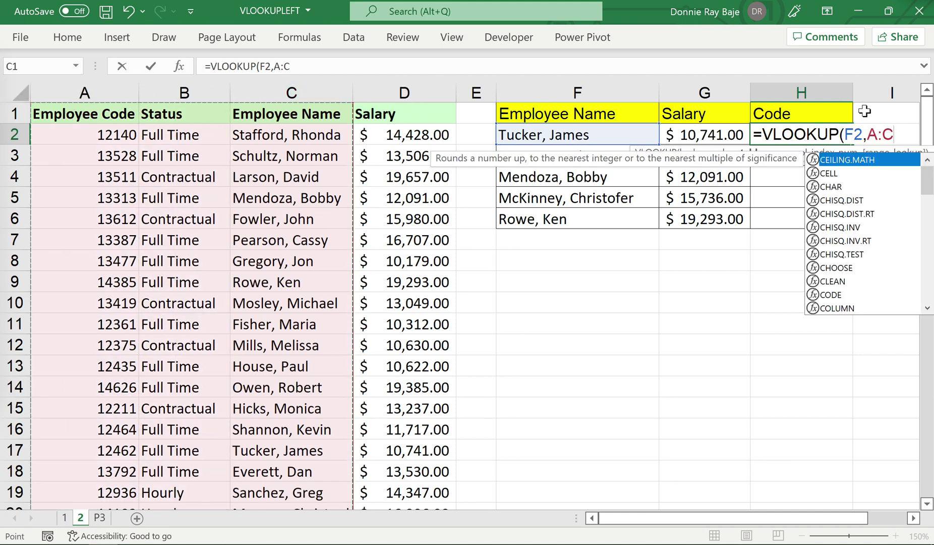
left_click(901, 135)
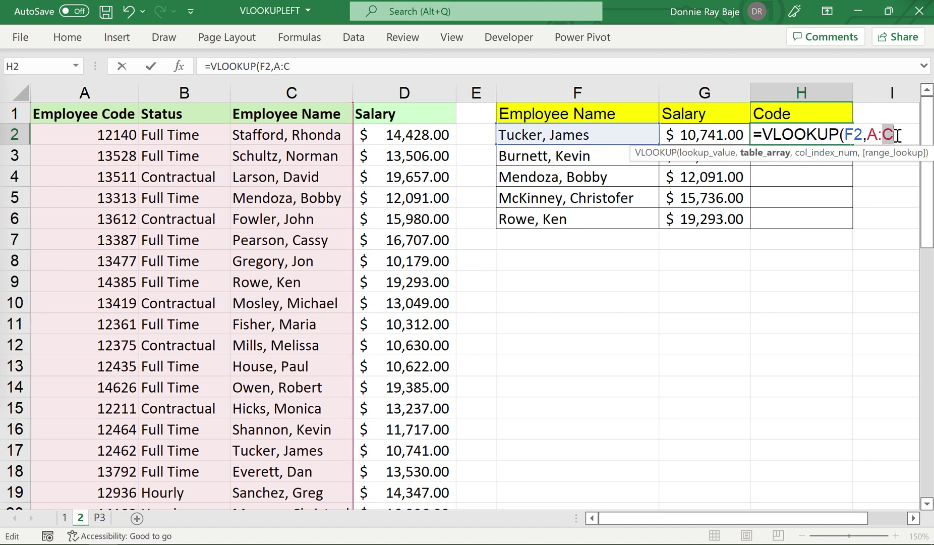
key("BackSpace")
key("BackSpace")
key("BackSpace")
left_click_drag(101, 93, 291, 106)
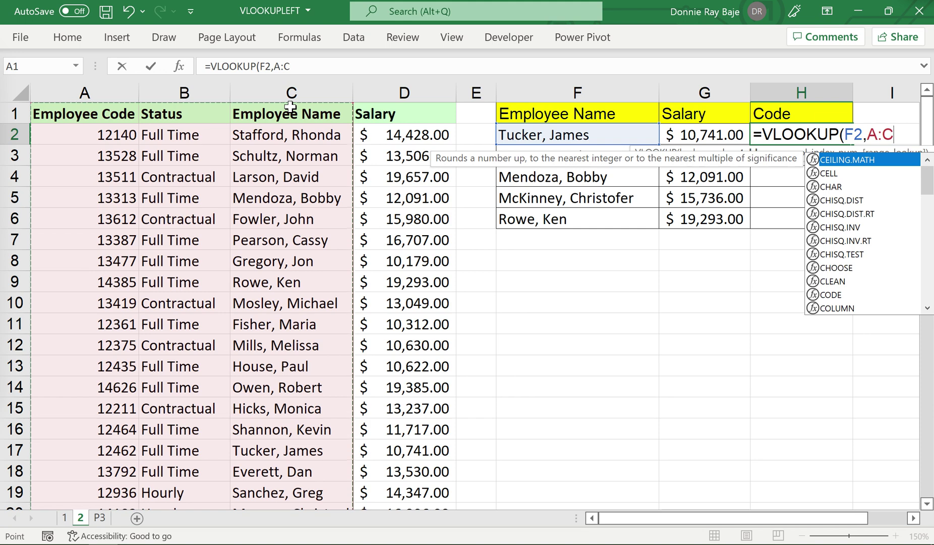
key("BackSpace")
key("BackSpace")
key("BackSpace")
Complete the H2 formula with table array C:A, column index 3 and exact match 0, and enter it
type("C:A")
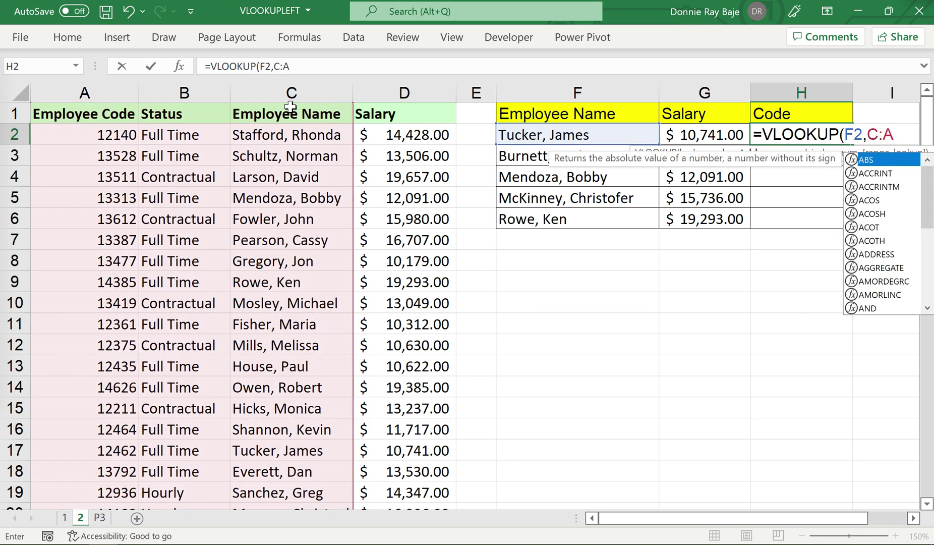
type(",3,0)")
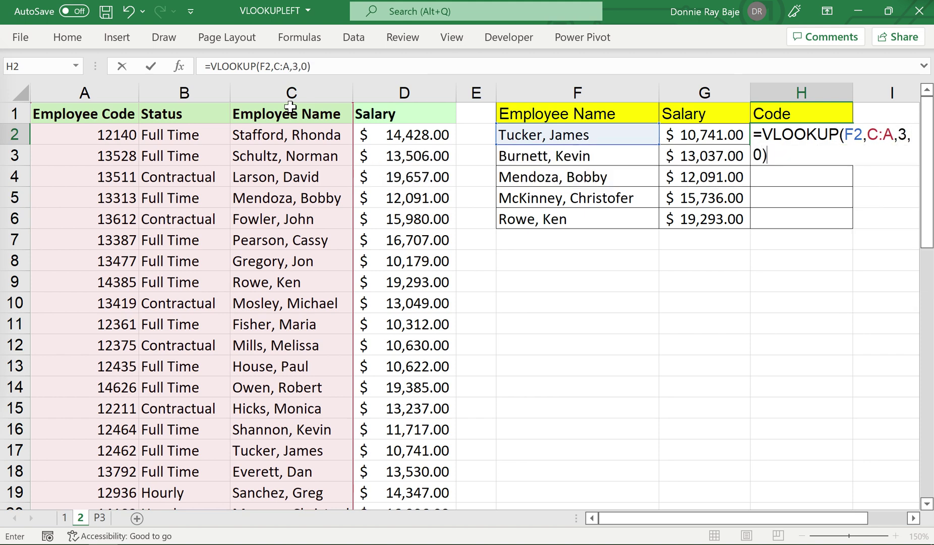
key("Return")
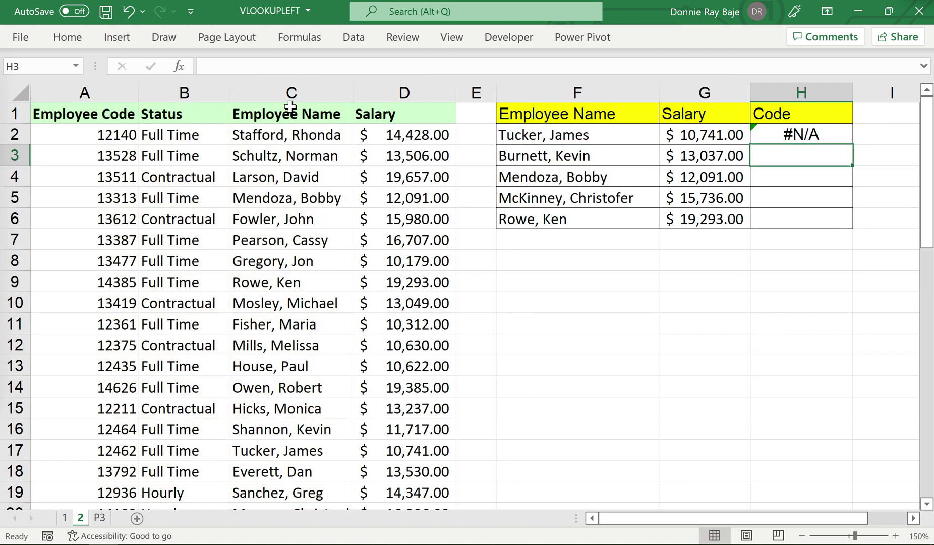
Change the column index in the H2 formula to -3
left_click(781, 130)
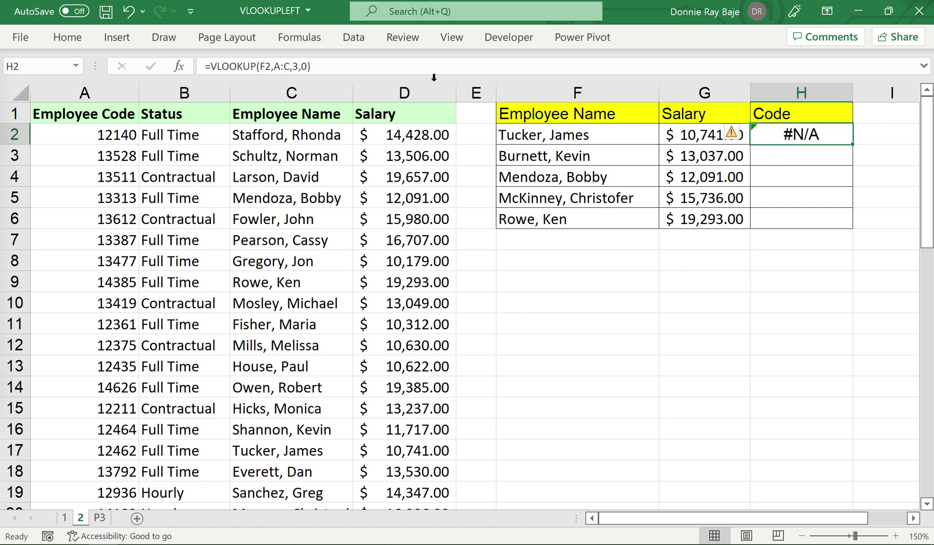
double_click(779, 136)
left_click(899, 135)
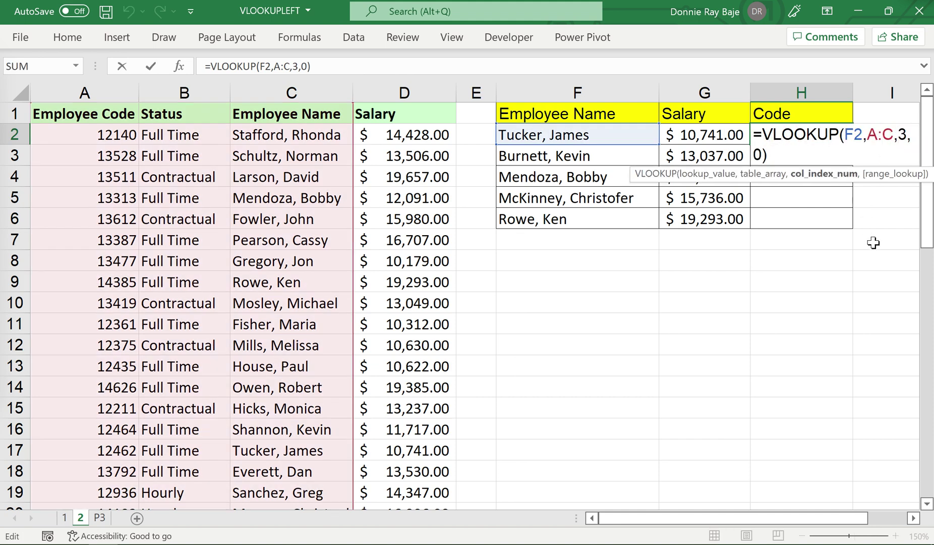
type("-")
key("ctrl+Return")
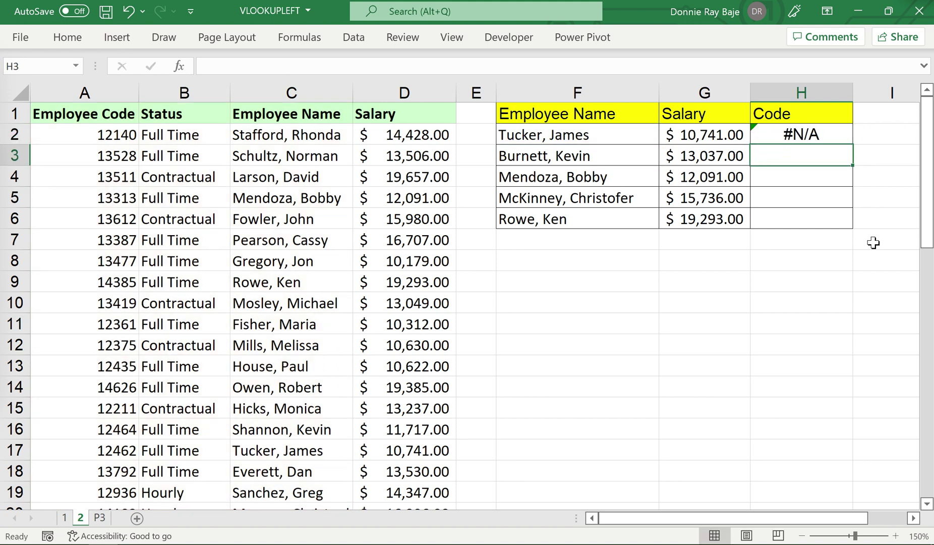
Examine the column index argument inside the H2 VLOOKUP formula, leaving the formula as it is
left_click(822, 137)
double_click(823, 137)
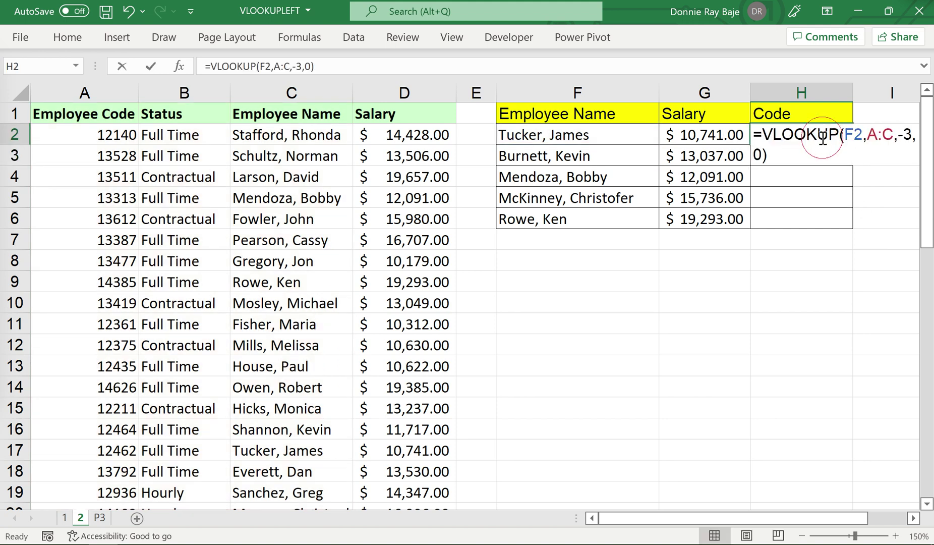
double_click(908, 135)
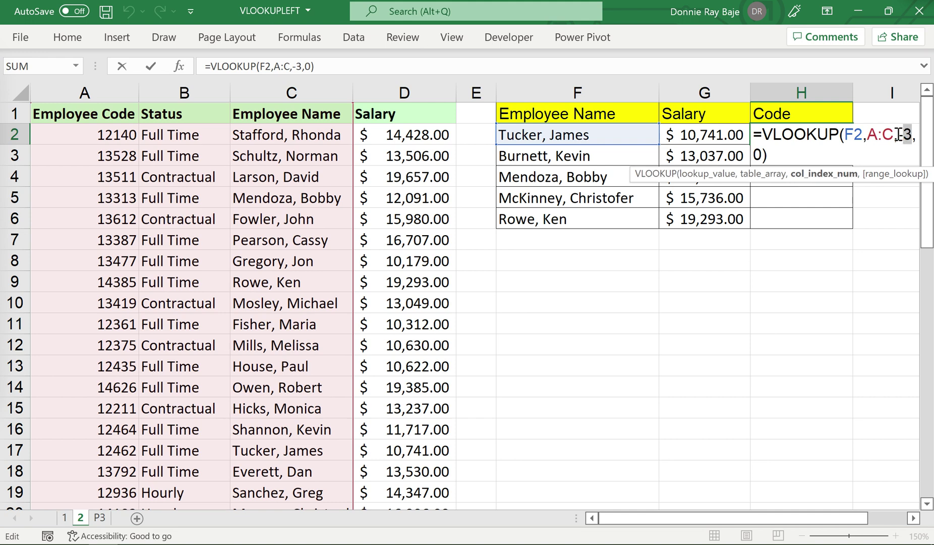
key("shift+Left")
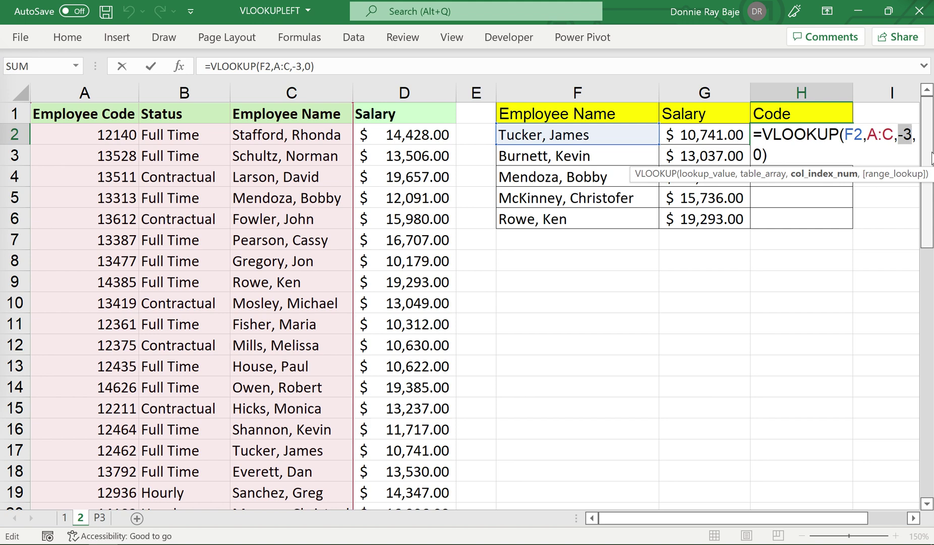
key("ctrl+Return")
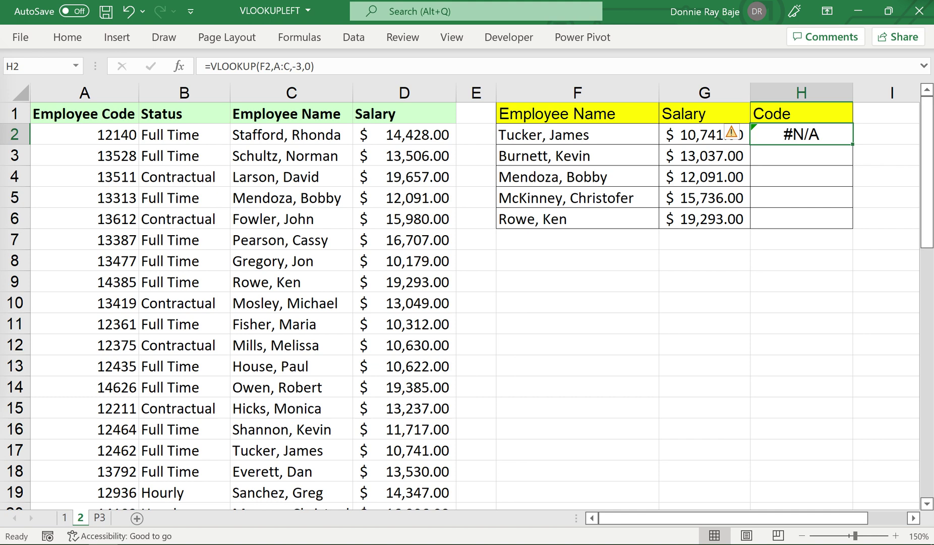
Enter the notes "INDEX and MATCH" in F10 and "XLOOKUP" in F11
left_click(627, 301)
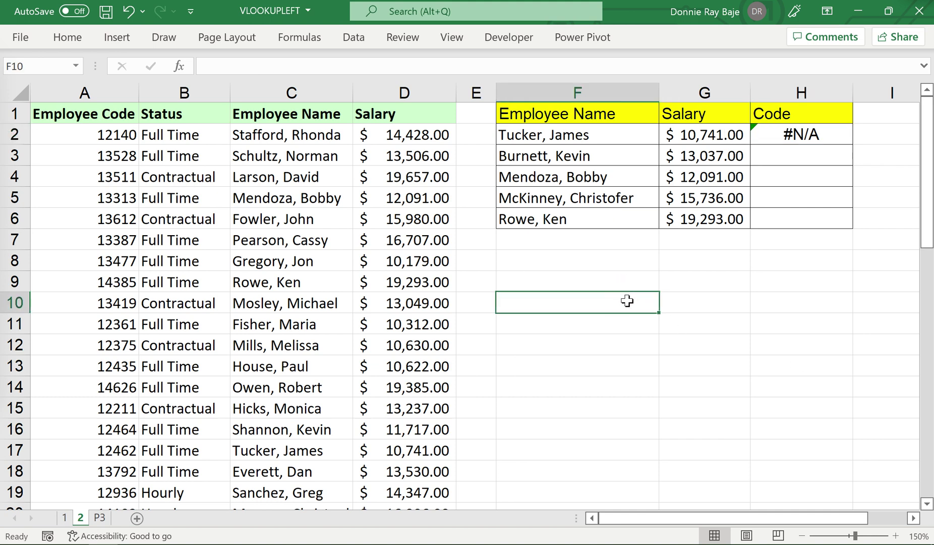
type("INDEX and AT")
key("BackSpace")
key("BackSpace")
type("MATCH")
key("Return")
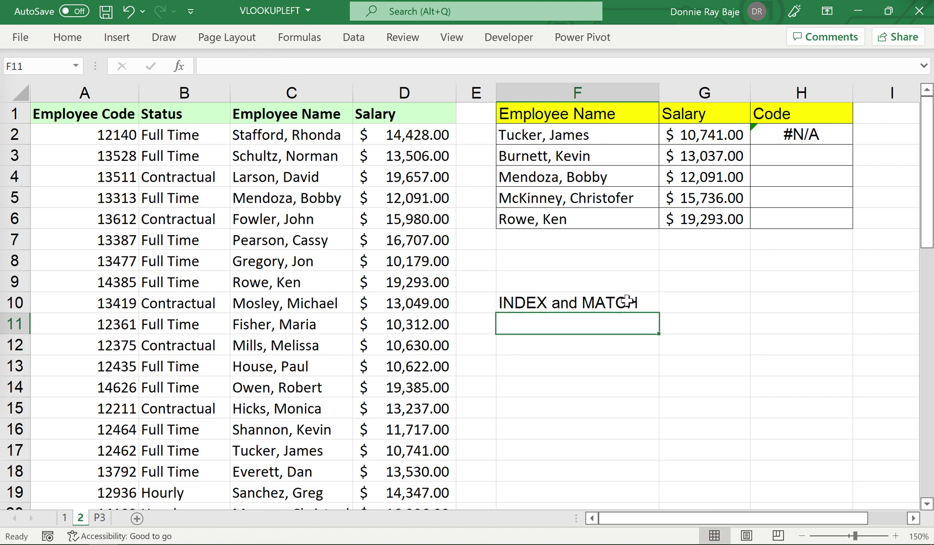
type("XLOOKUP")
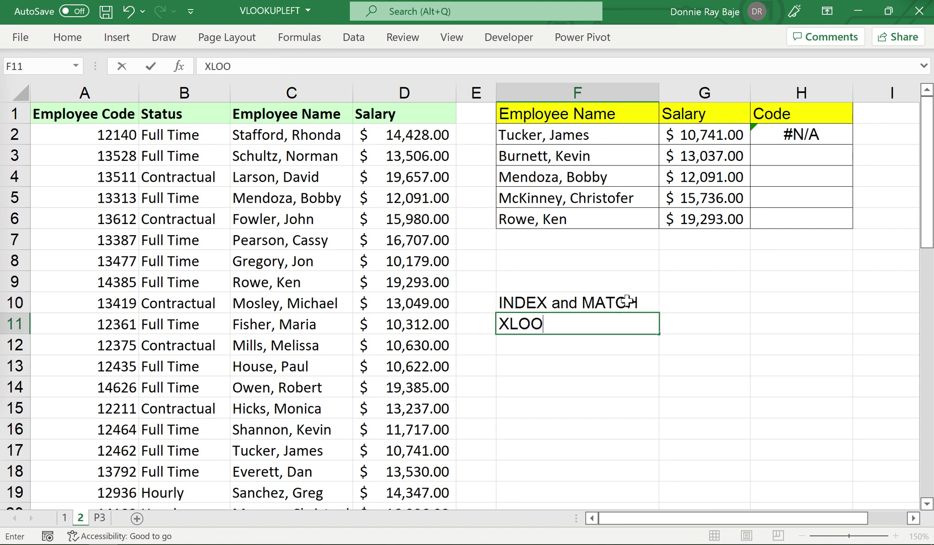
key("Return")
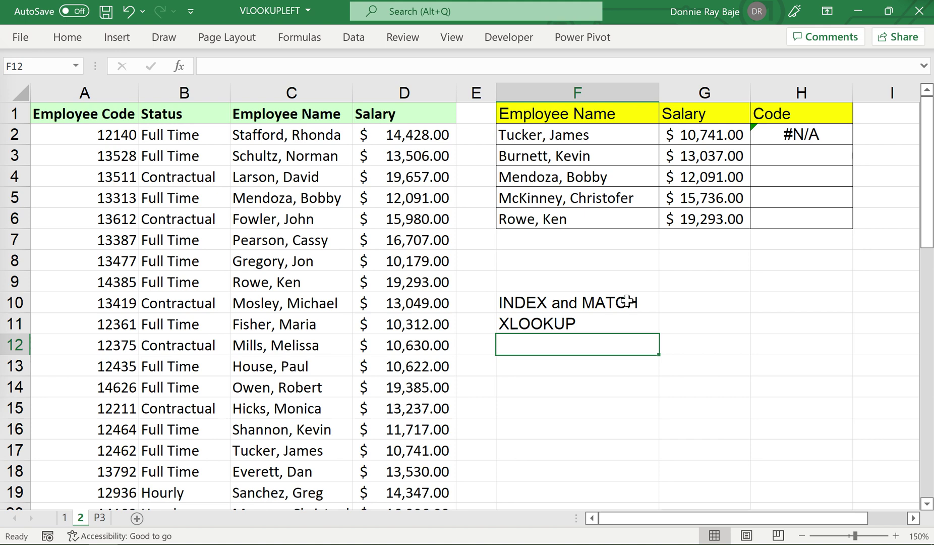
Clear the two function-name notes from F10 and F11
left_click(584, 306)
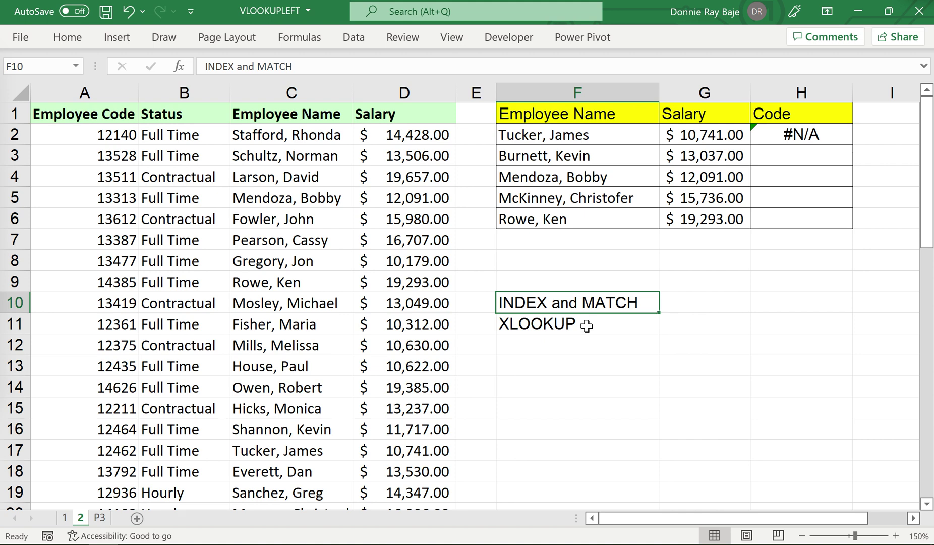
left_click(588, 328)
left_click(596, 303)
double_click(596, 309)
key("Escape")
key("Delete")
left_click(594, 323)
key("Delete")
left_click(607, 304)
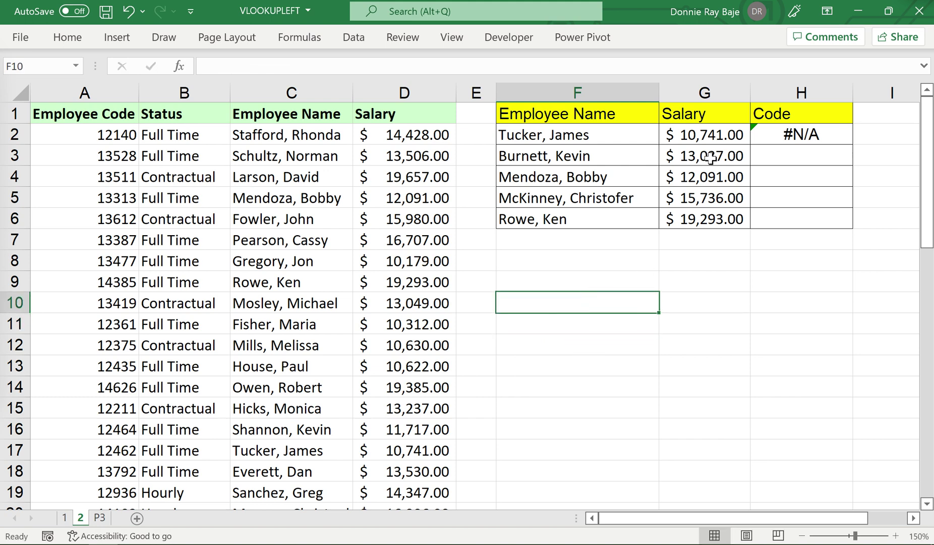
Narrow columns F and A, and clear the VLOOKUP formula from H2 under Code
left_click_drag(659, 85, 647, 113)
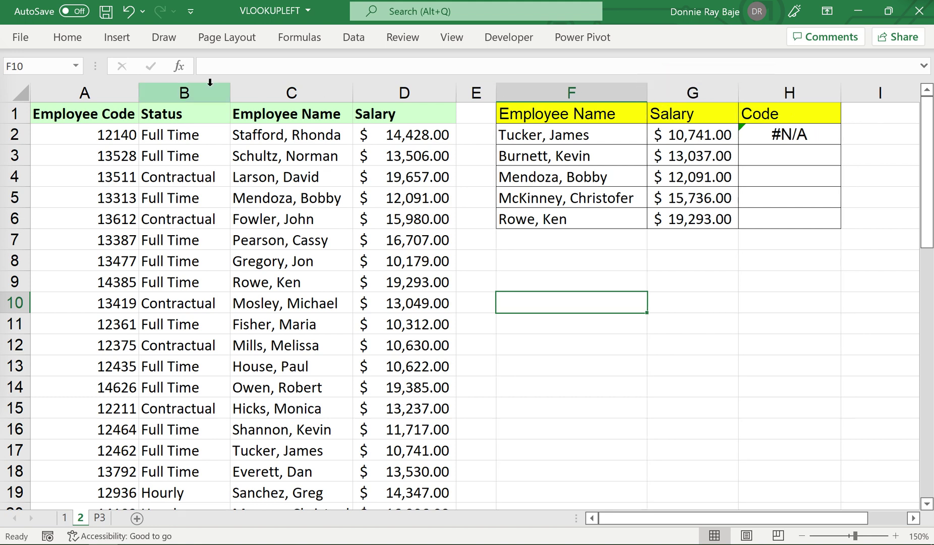
left_click_drag(135, 92, 99, 92)
left_click(763, 134)
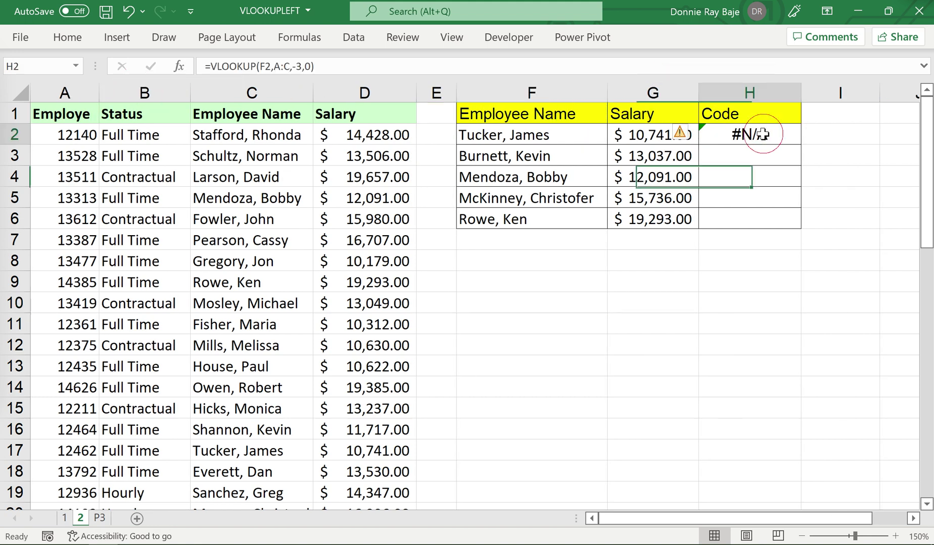
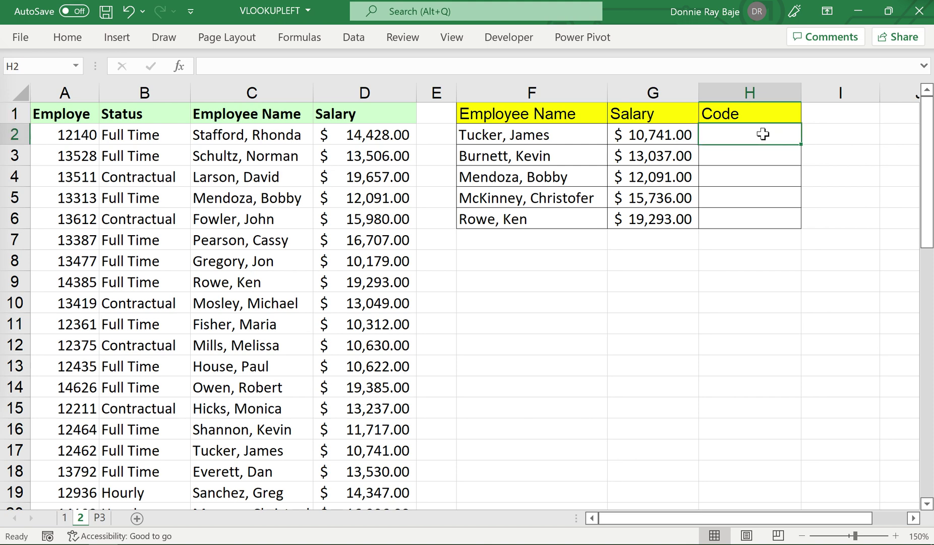
type("=")
key("BackSpace")
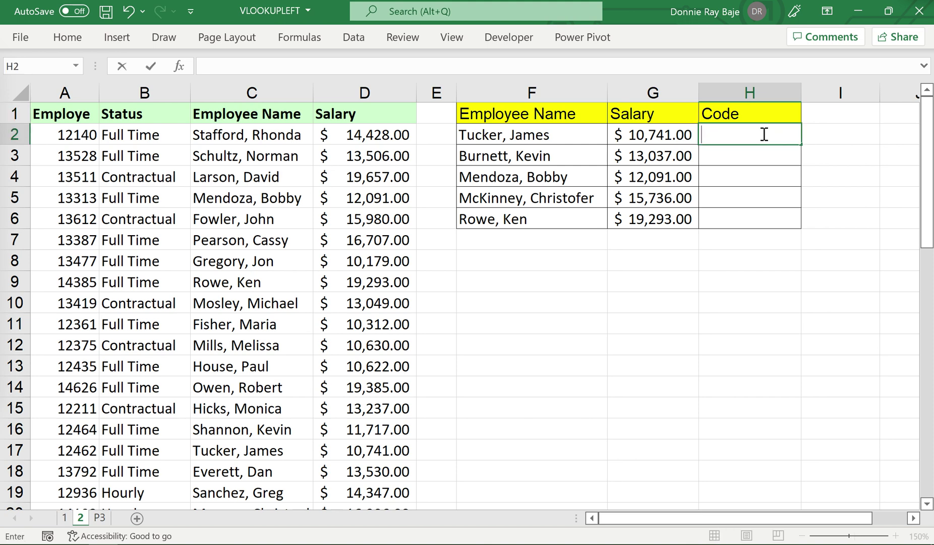
key("Escape")
Enter a CHOOSE formula in J2 with index number 2 and the values "a" and "b"
key("Right")
key("Right")
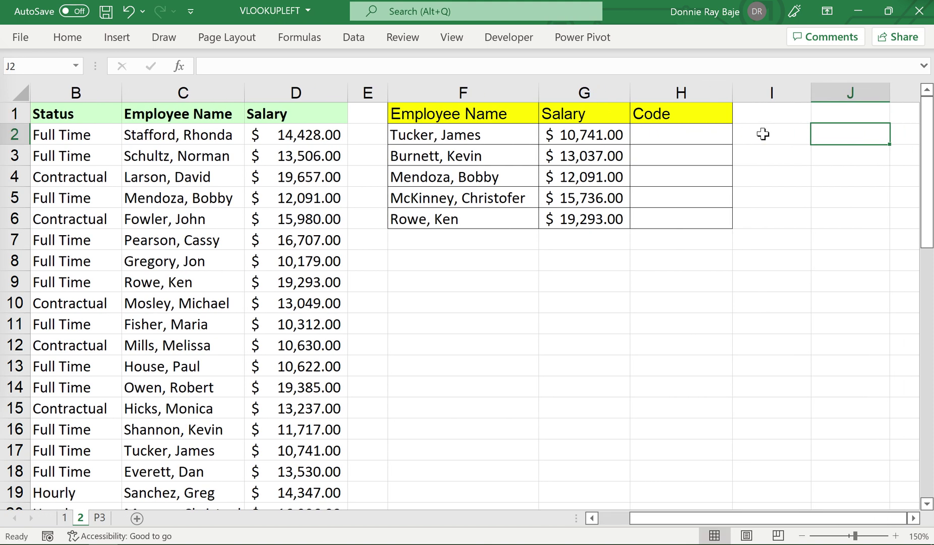
scroll(762, 134, "right", 1)
type("=CHOOSE(")
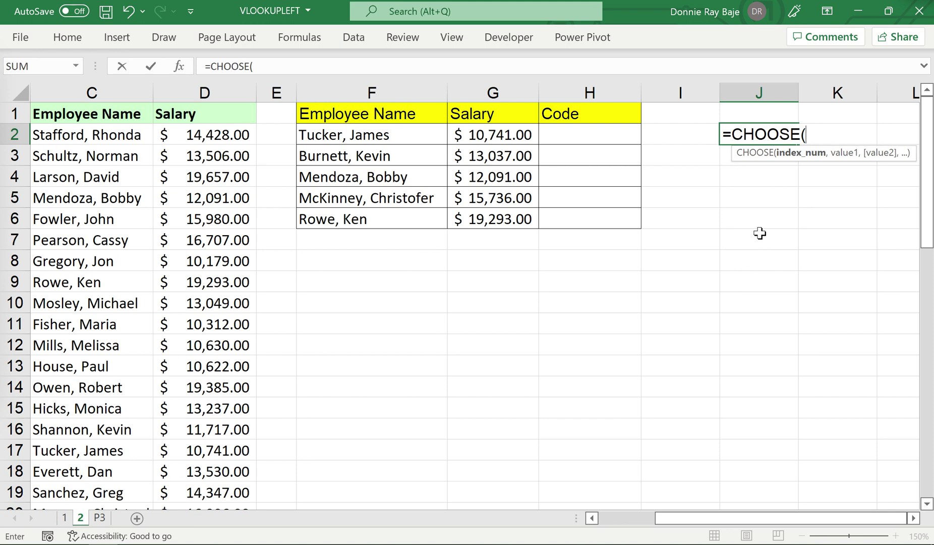
type("2,")
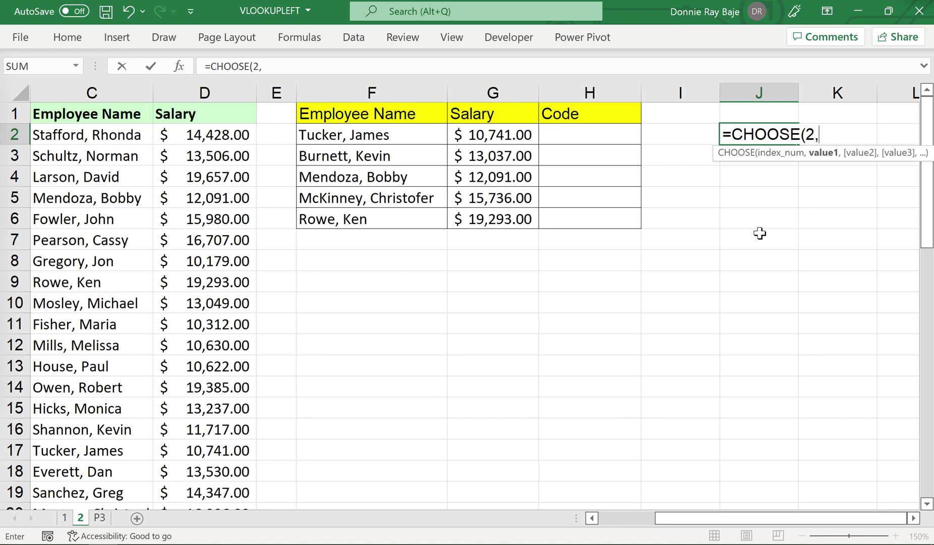
type("\"a\",\"")
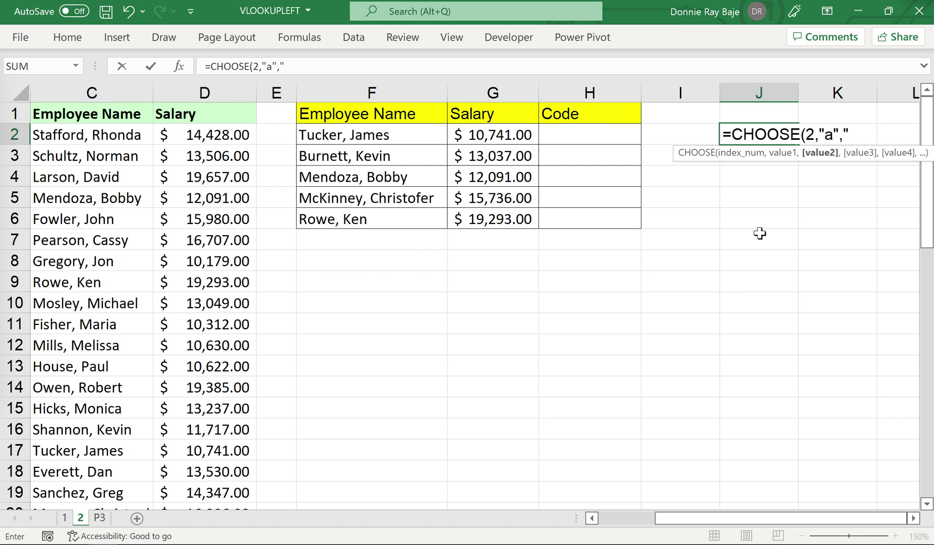
type("b\")")
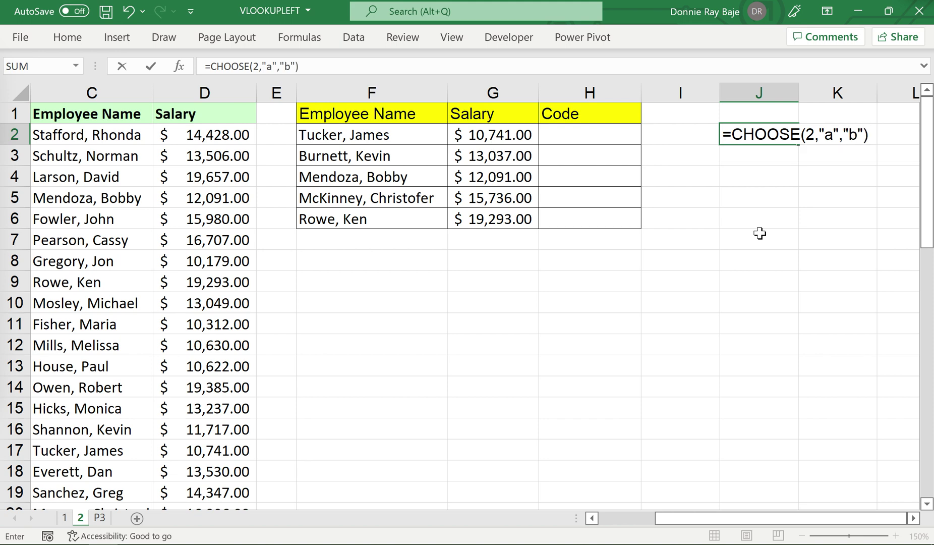
key("Return")
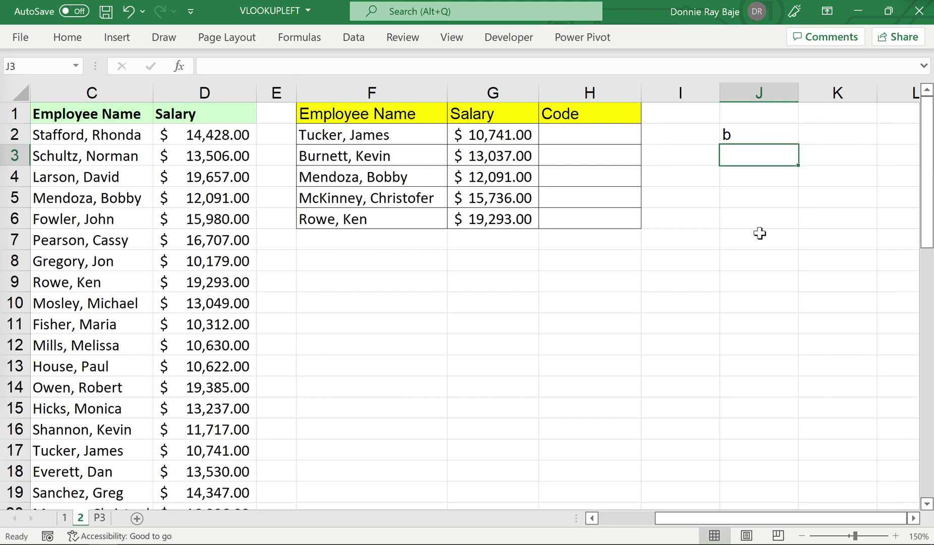
Add "c" as the third value of the CHOOSE formula in J2
key("Up")
double_click(775, 135)
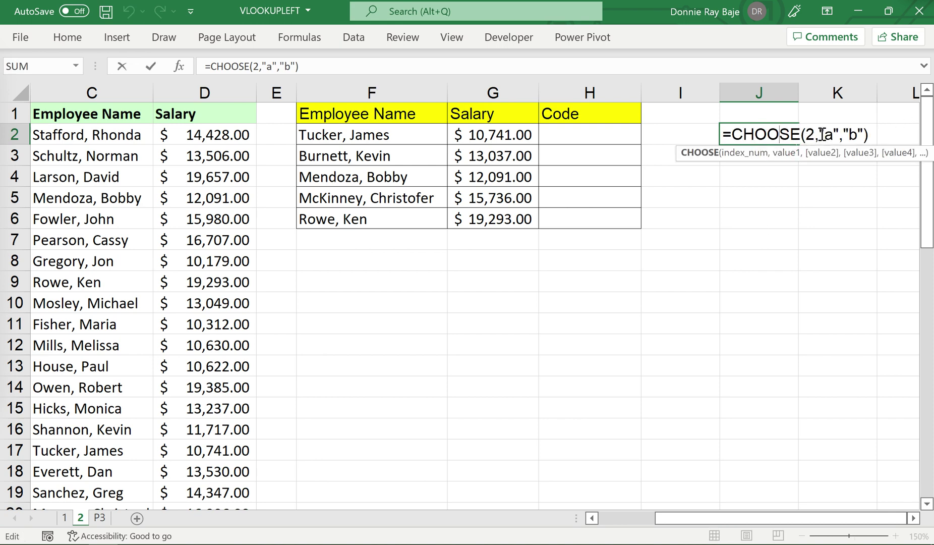
left_click(864, 136)
type(".")
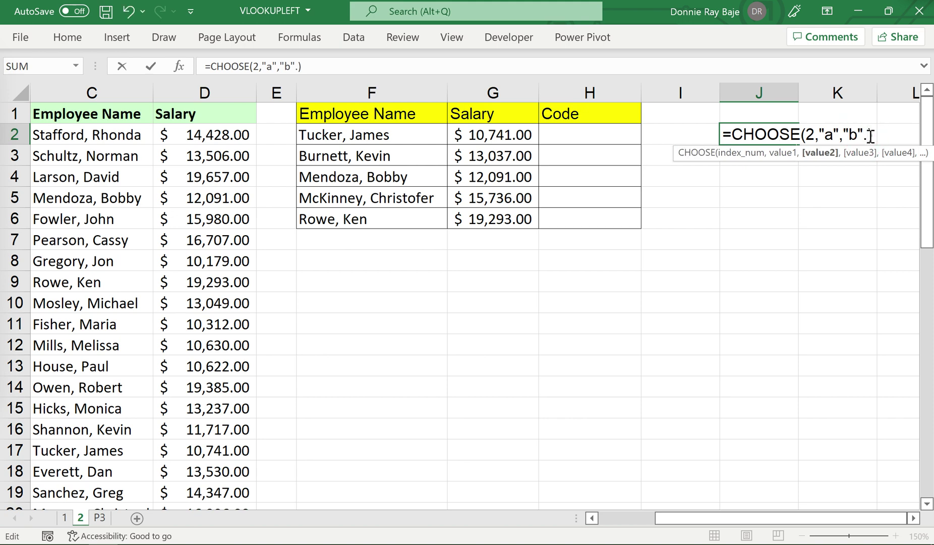
key("BackSpace")
type(",\"c\"")
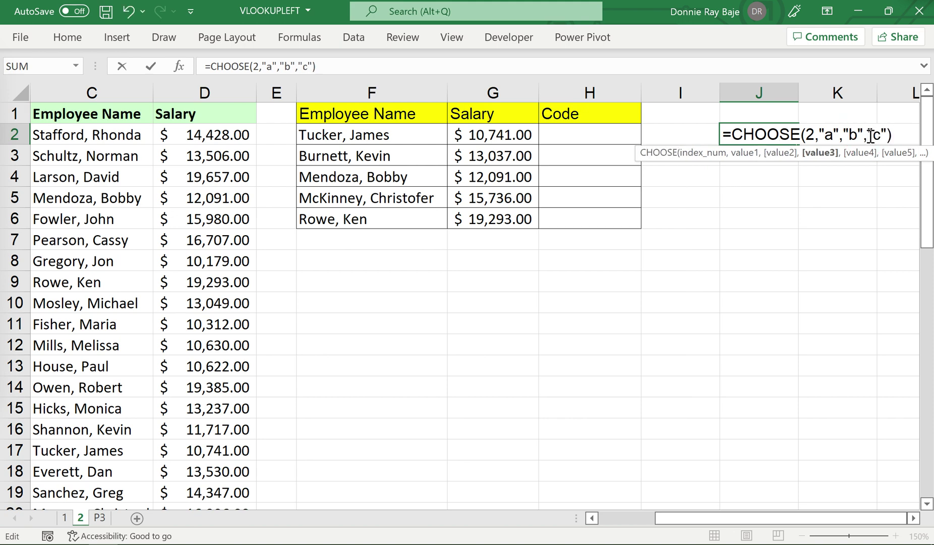
key("Return")
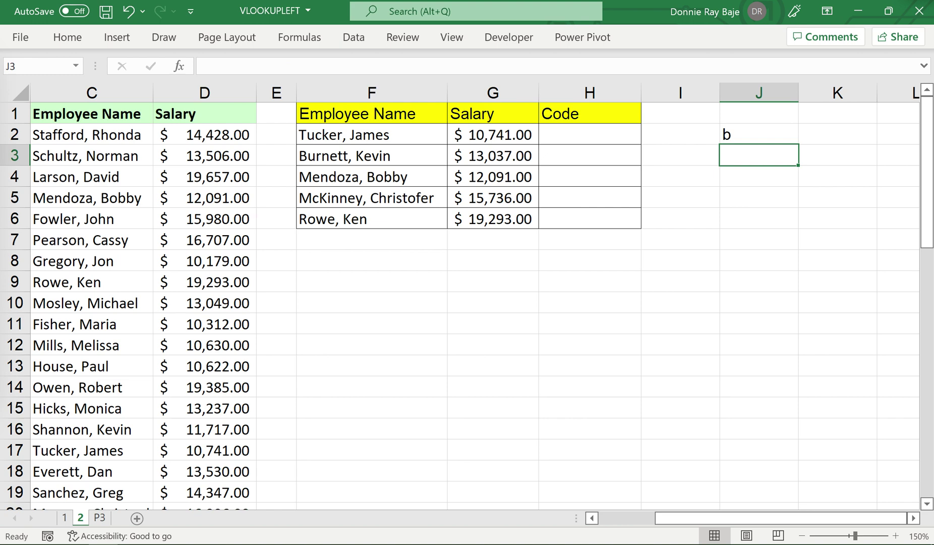
Change the index number of the CHOOSE formula in J2 to 1
left_click(777, 136)
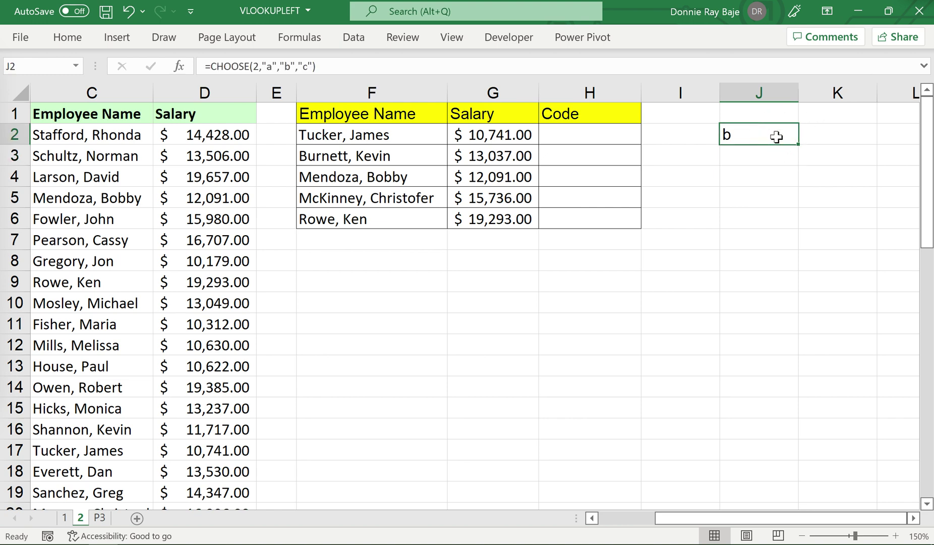
double_click(777, 136)
double_click(809, 134)
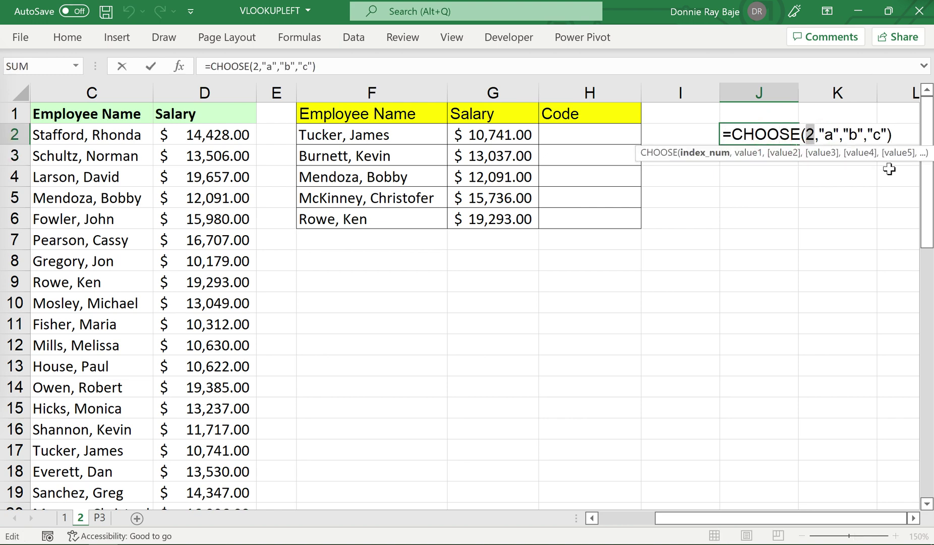
type("1")
key("Return")
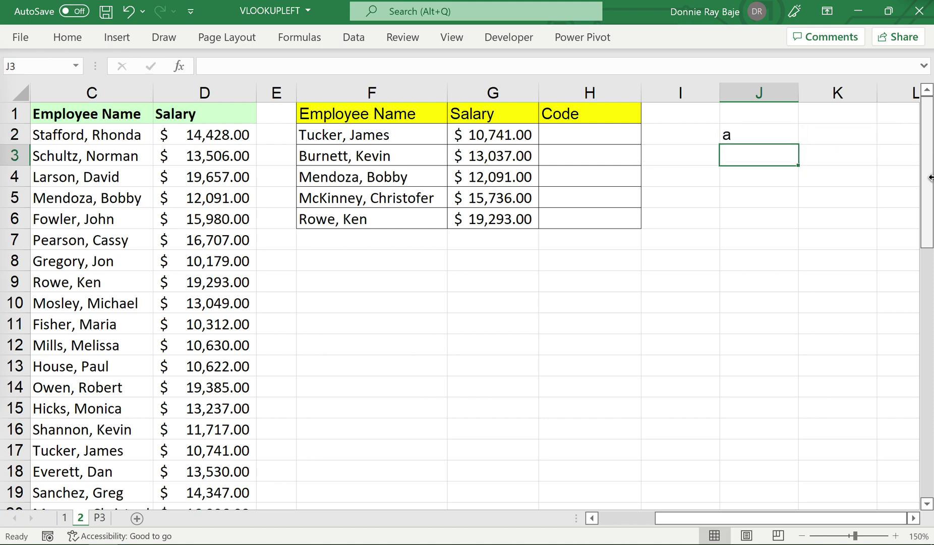
Replace the index number of the CHOOSE formula in J2 with the array {2,1}
double_click(787, 142)
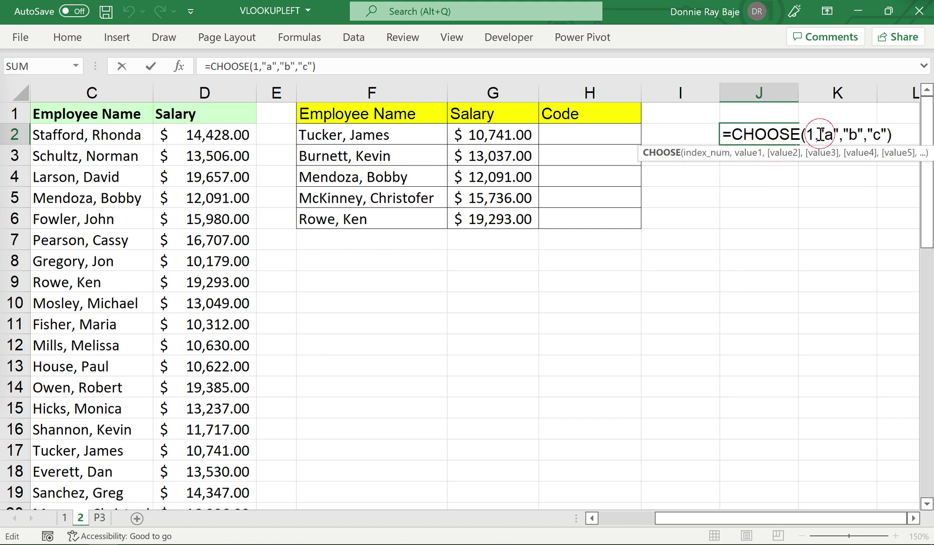
double_click(852, 135)
left_click(889, 135)
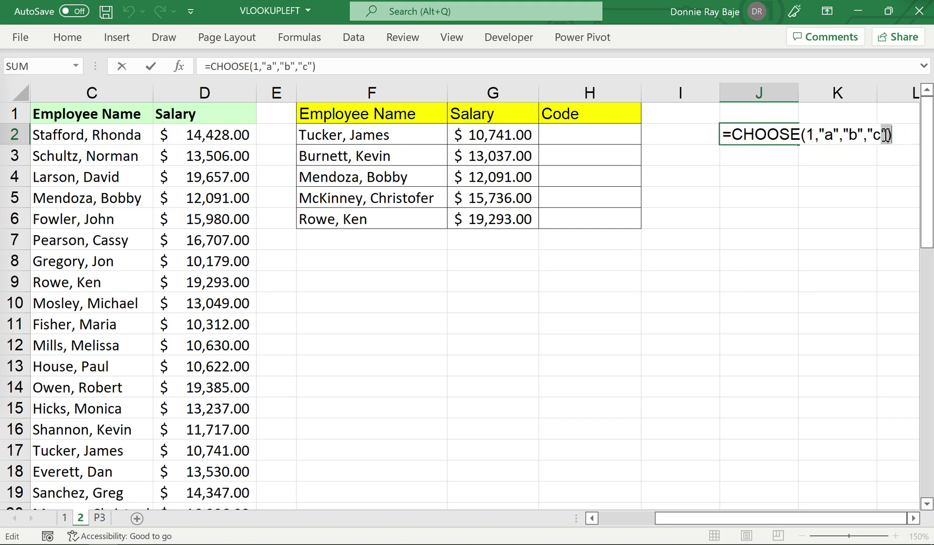
double_click(809, 135)
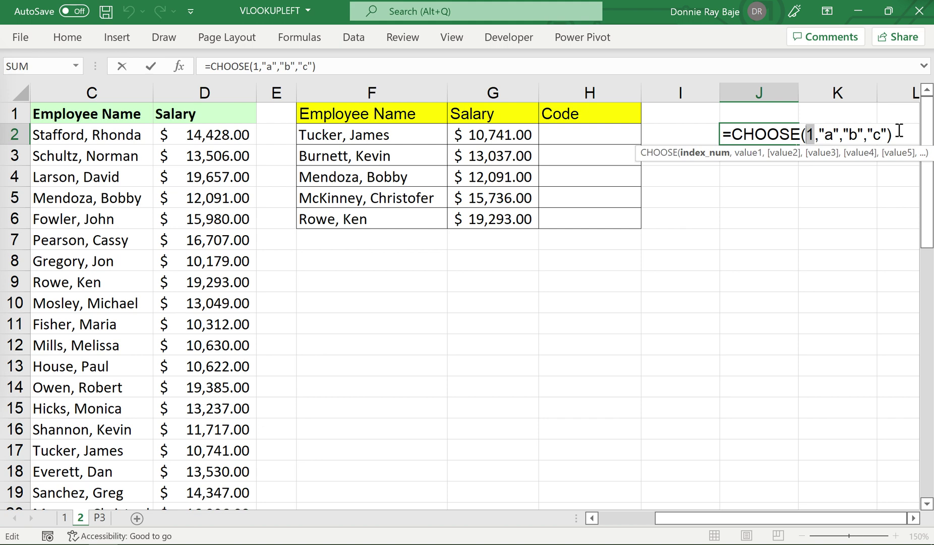
type("{2,")
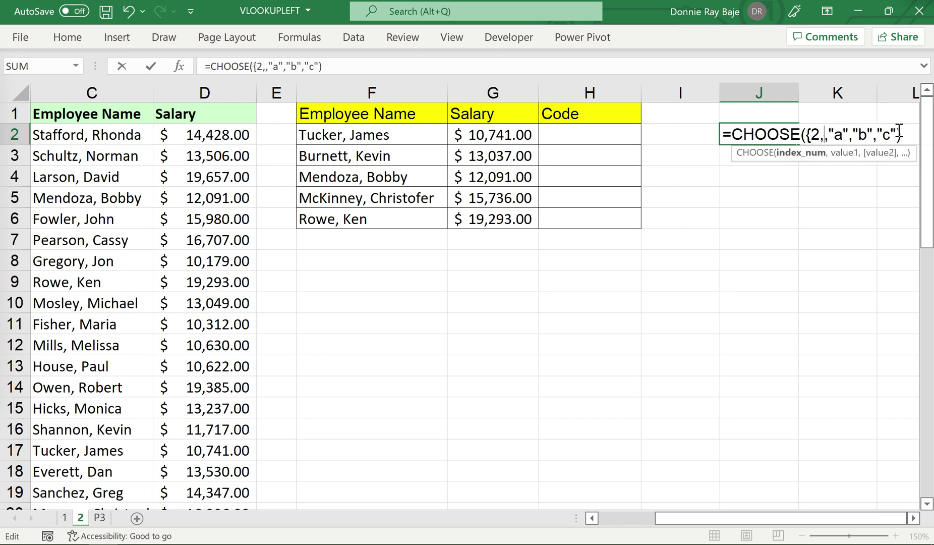
type("1")
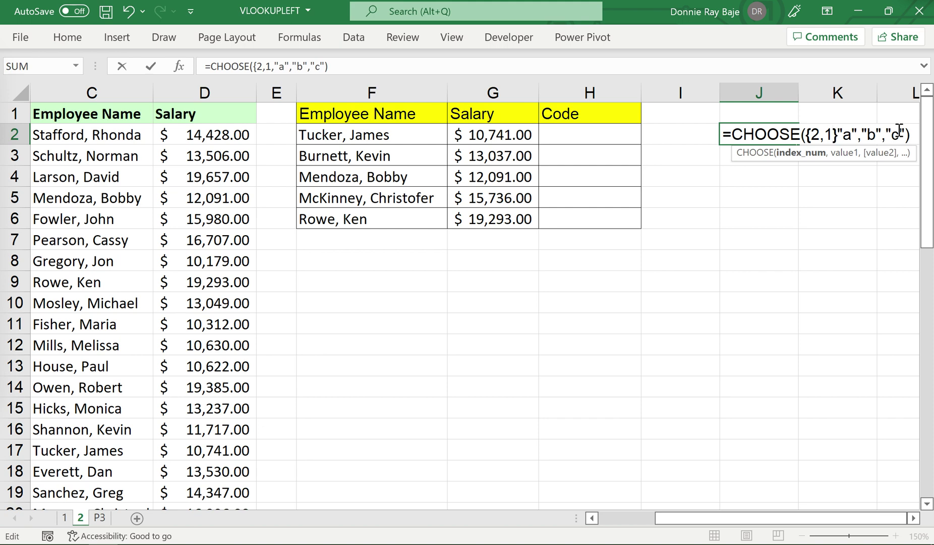
type("}")
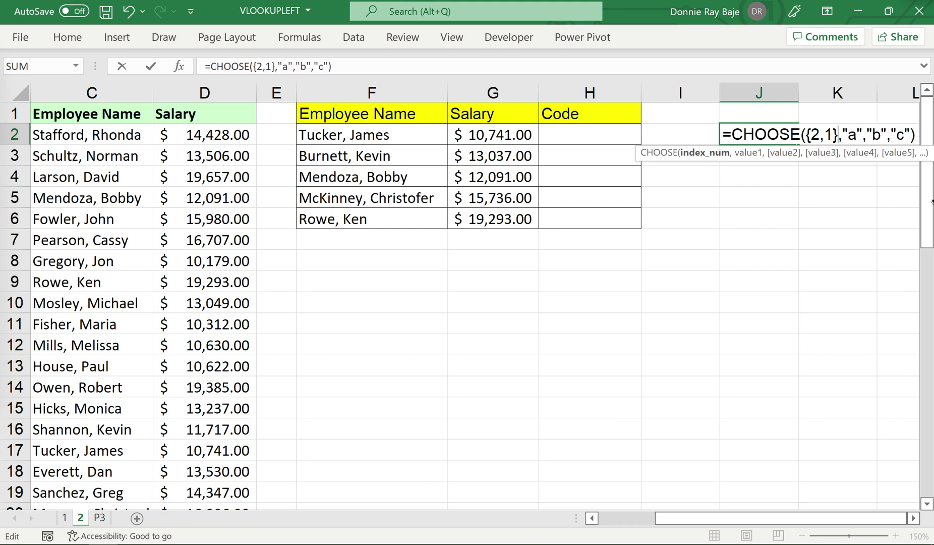
left_click(914, 518)
left_click(913, 518)
left_click(913, 517)
left_click(914, 518)
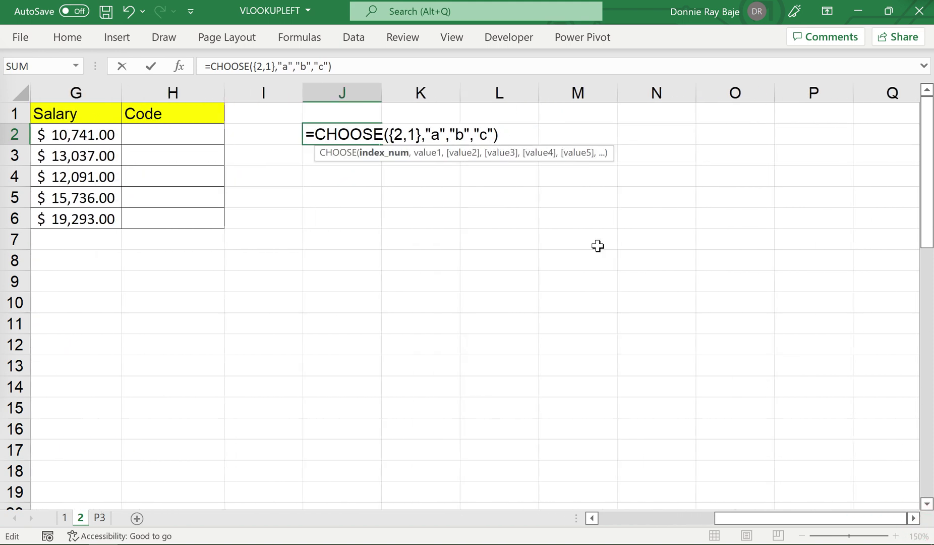
left_click(517, 132)
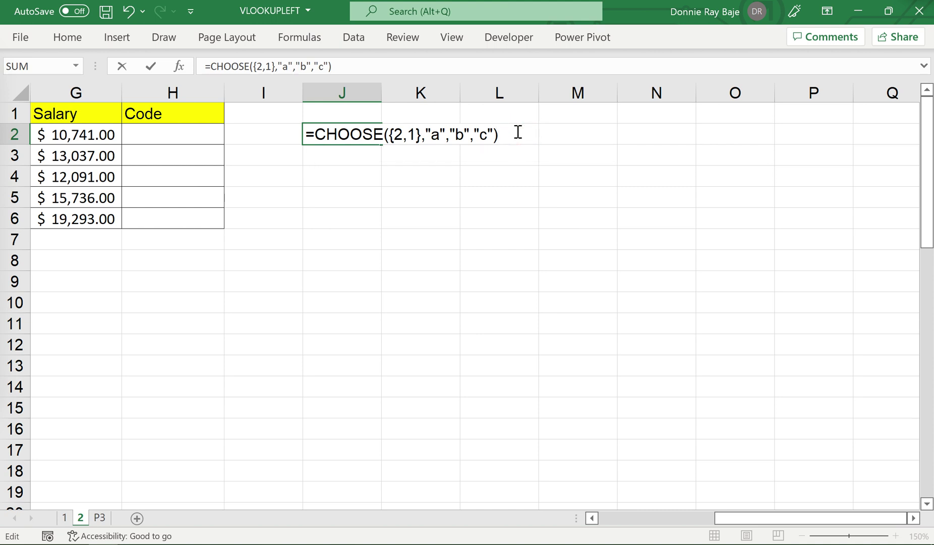
key("Return")
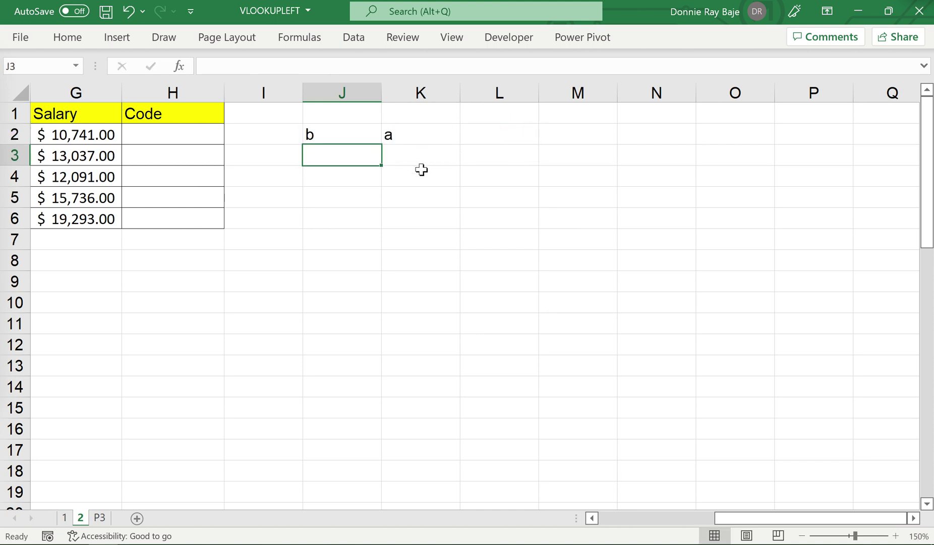
Examine how the index array {2,1} in J2's CHOOSE formula relates to its listed values
left_click(369, 135)
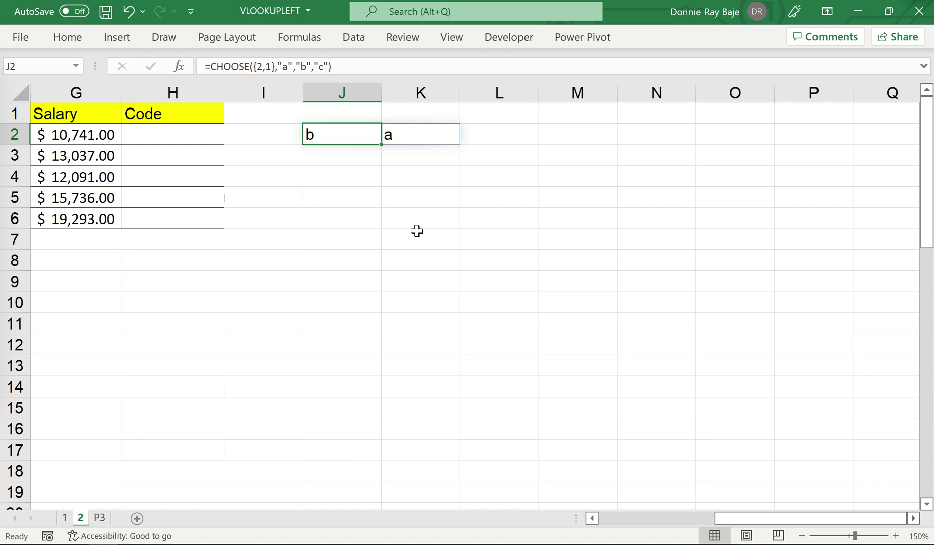
double_click(353, 135)
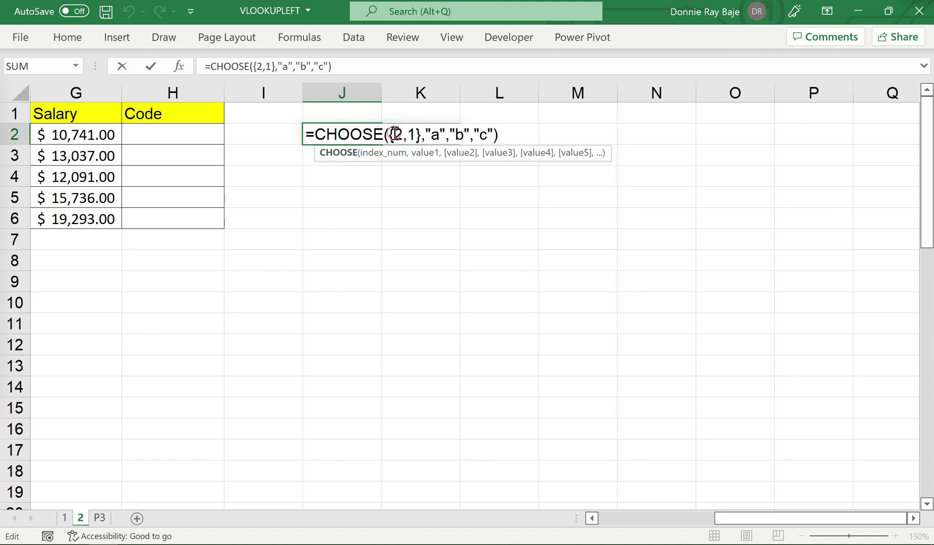
left_click_drag(393, 135, 403, 135)
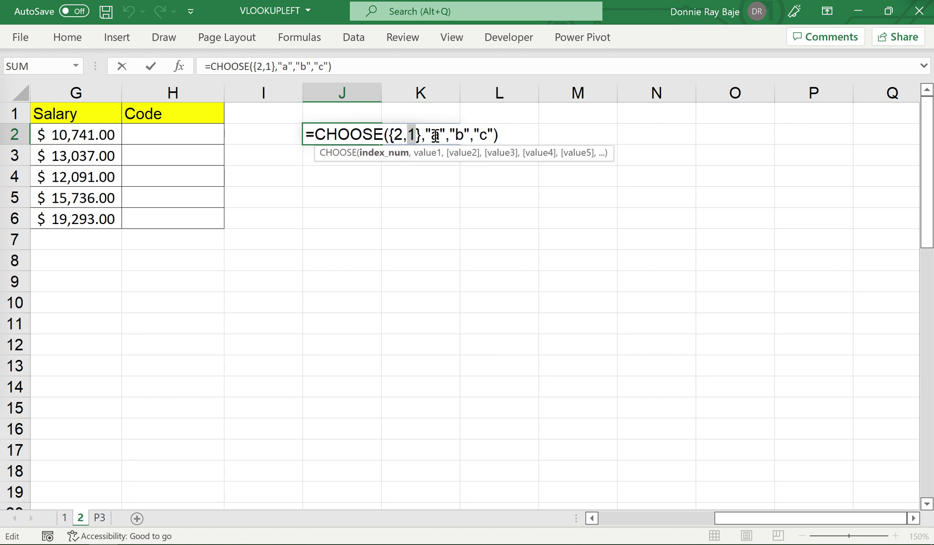
left_click(398, 134)
left_click_drag(417, 134, 409, 133)
key("Return")
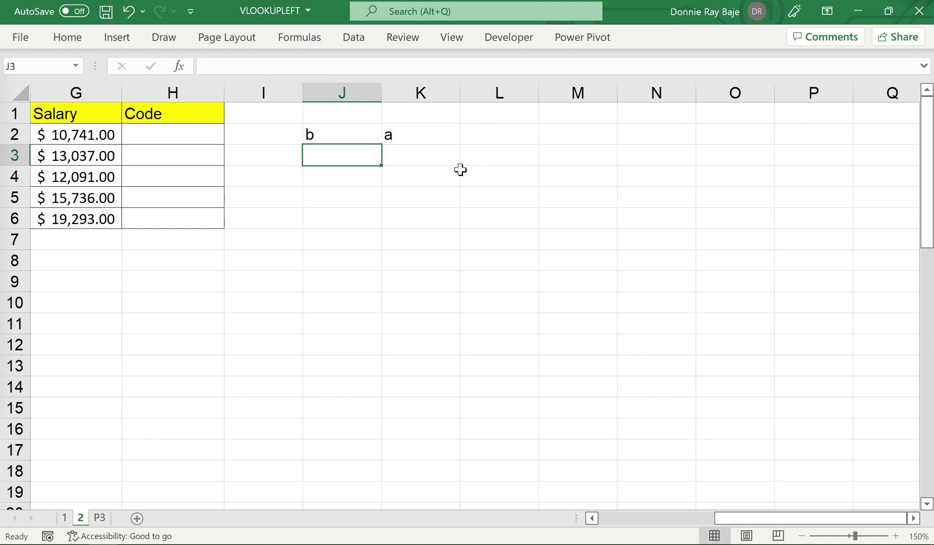
Clear the arguments of the CHOOSE formula in J2 and enter 3 as its index number
left_click(371, 135)
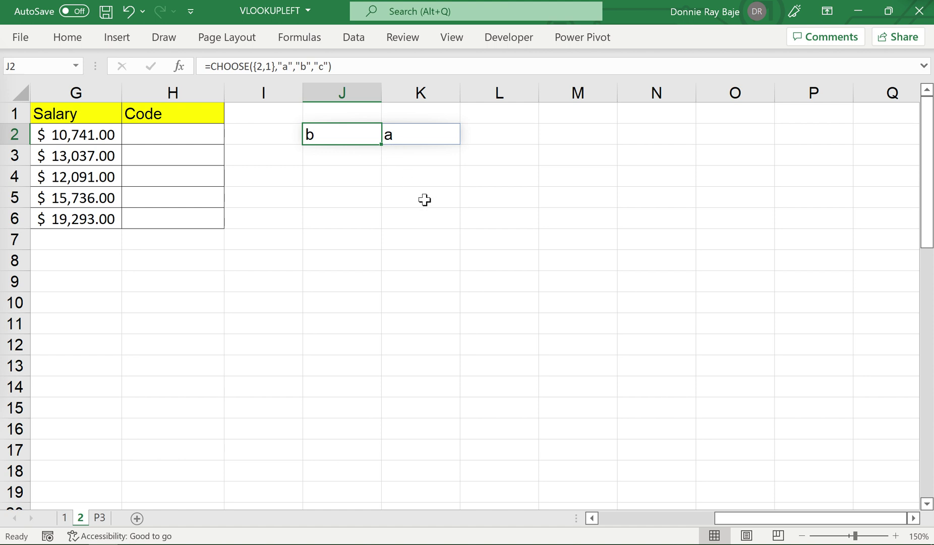
double_click(354, 136)
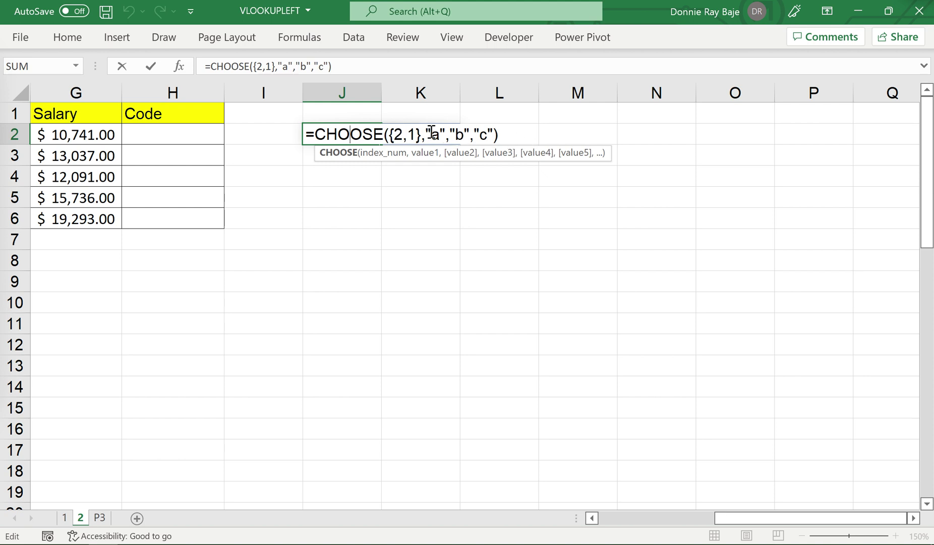
left_click_drag(390, 134, 565, 129)
key("BackSpace")
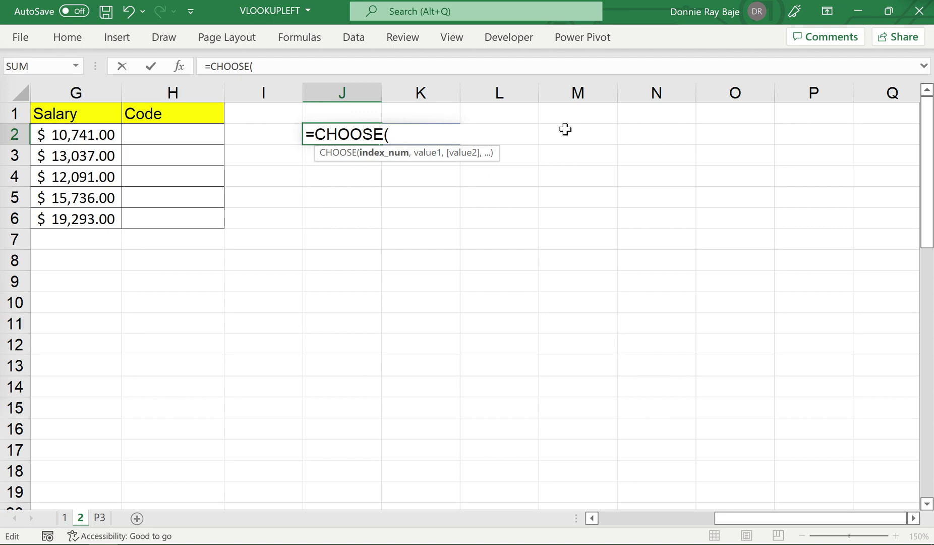
type("3,")
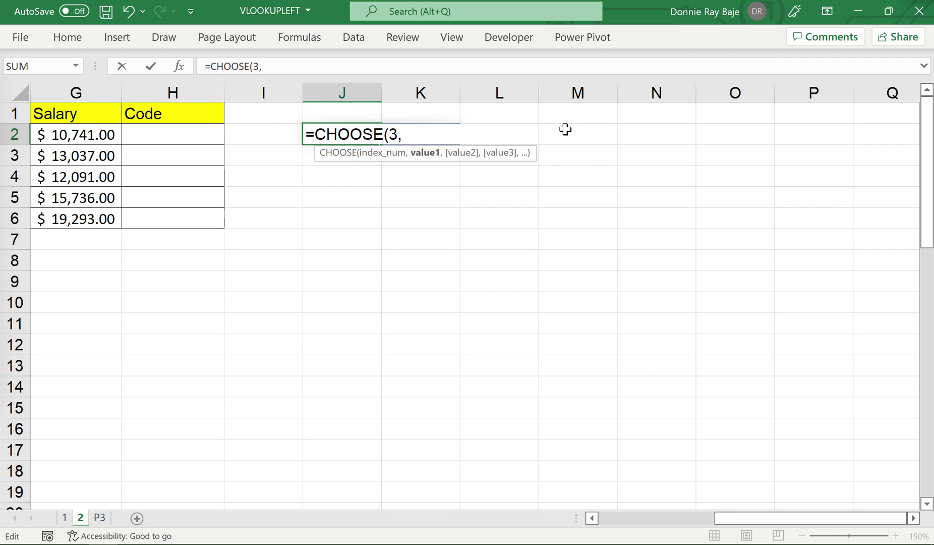
left_click(651, 519)
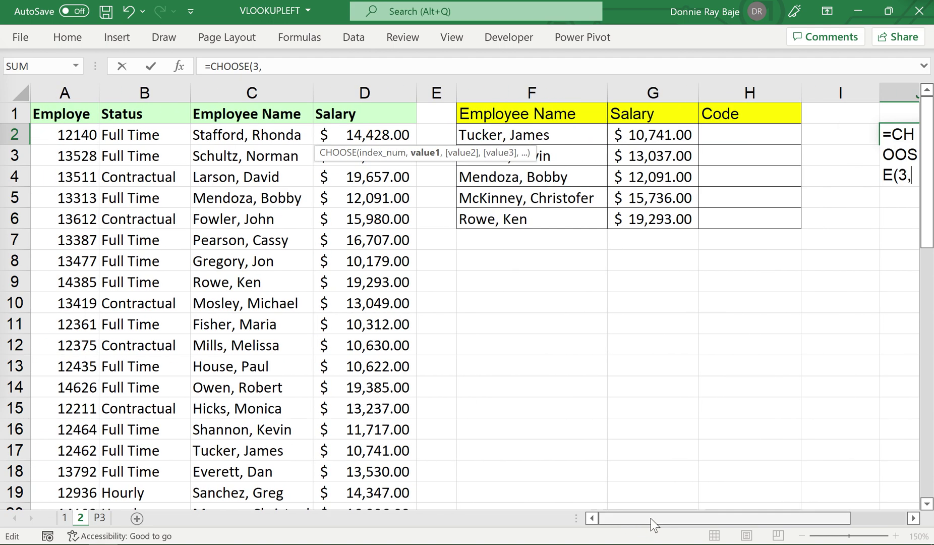
left_click(343, 89)
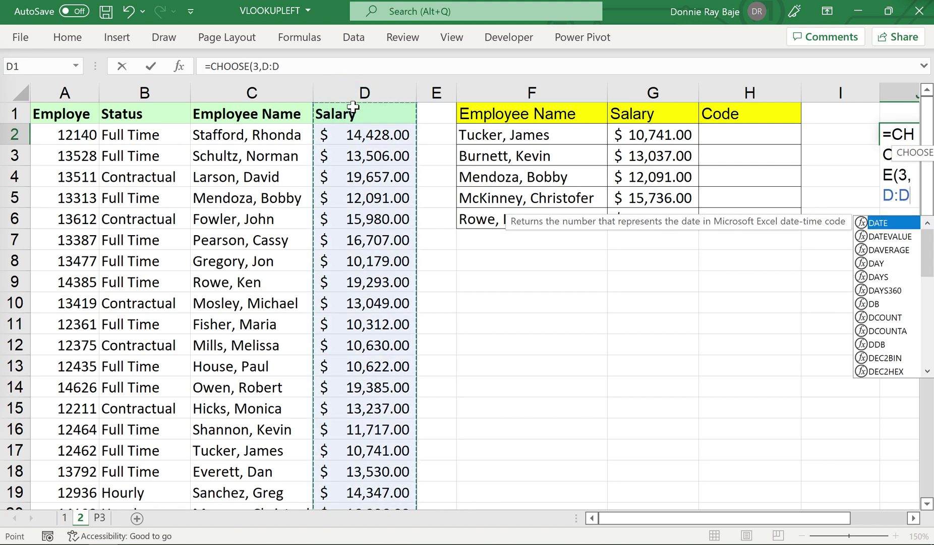
type(",")
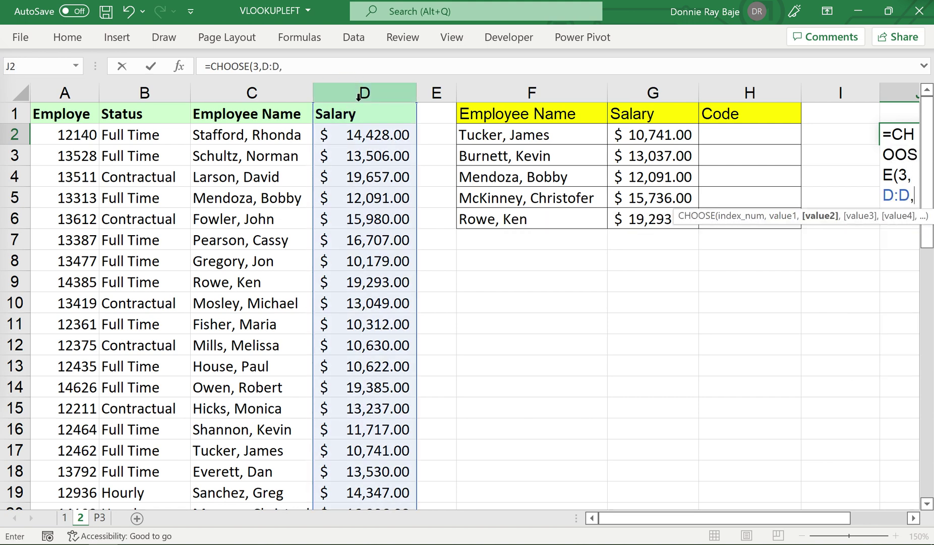
left_click(293, 66)
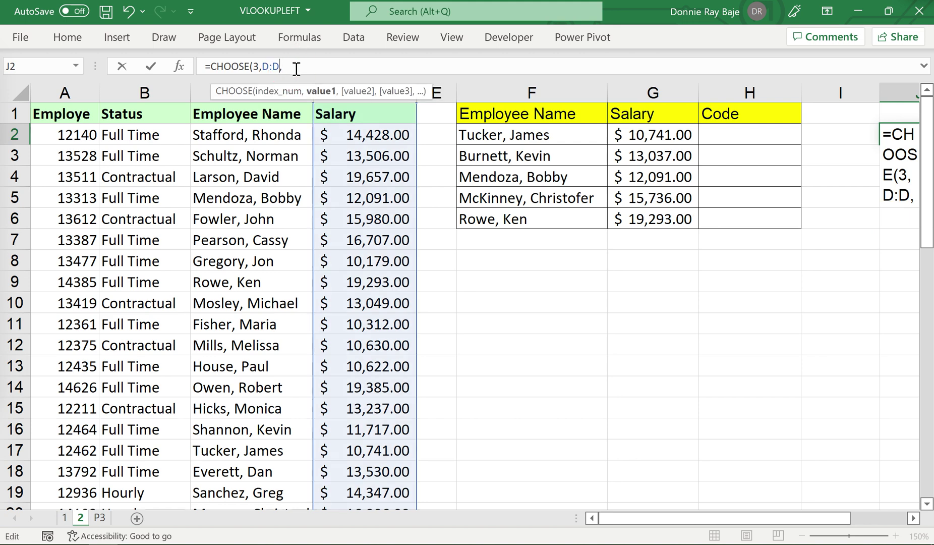
key("BackSpace")
key("BackSpace")
key("BackSpace")
key("BackSpace")
Complete the CHOOSE formula in J2 with the ranges D1:D13, B1:B13 and A1:A13 as its three values
left_click_drag(356, 114, 356, 362)
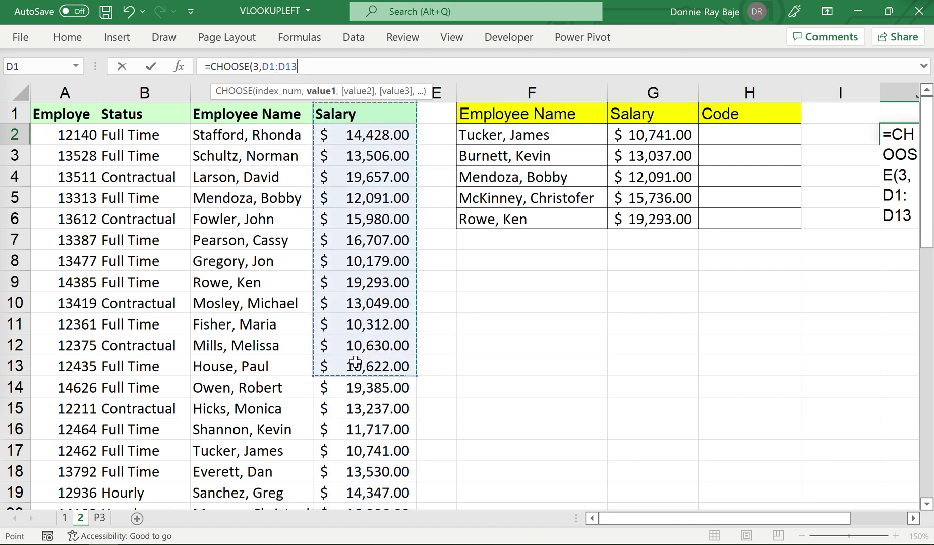
type(",")
left_click_drag(146, 114, 151, 363)
type(",")
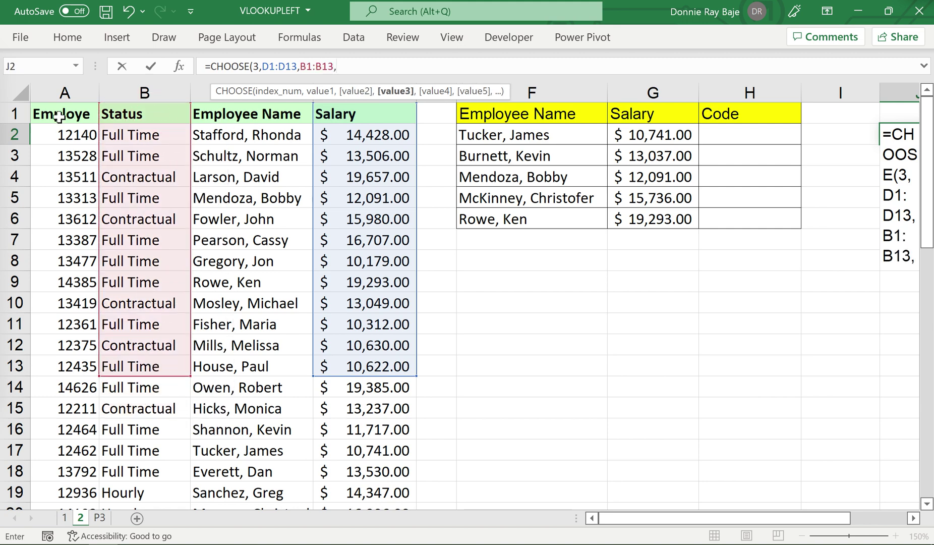
left_click_drag(62, 113, 83, 366)
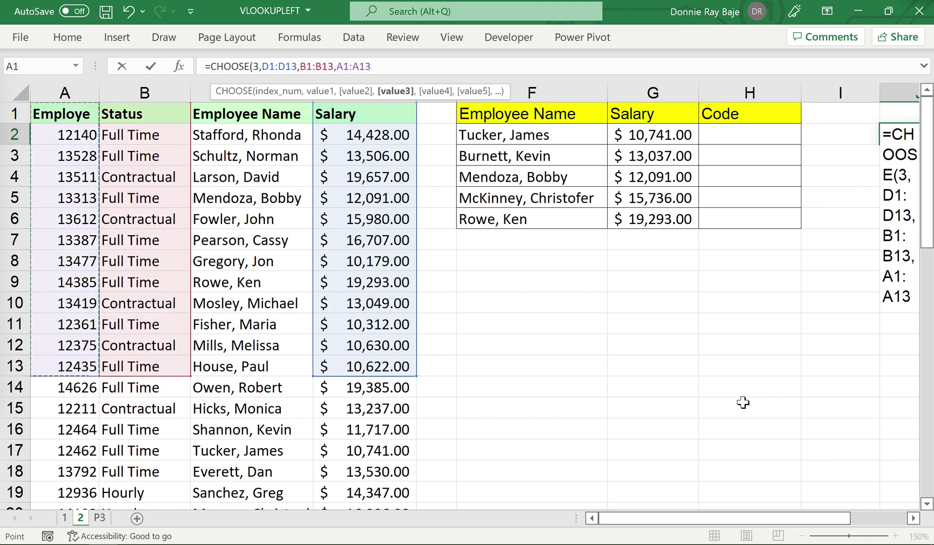
scroll(918, 528, "right", 4)
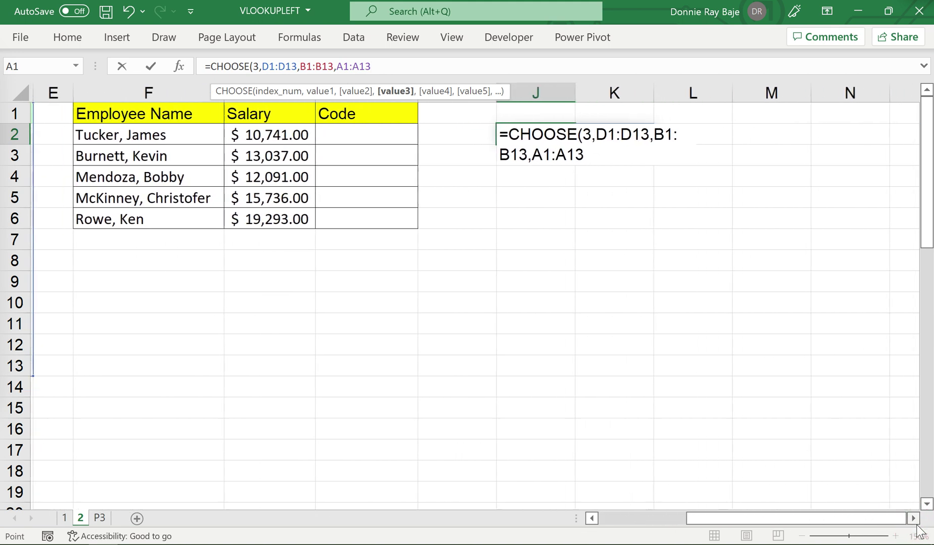
type(")")
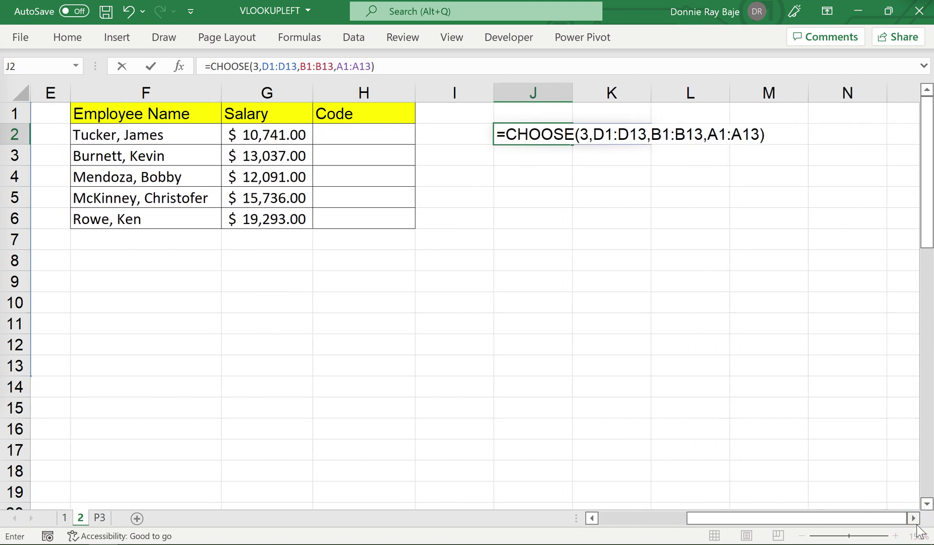
left_click(602, 135)
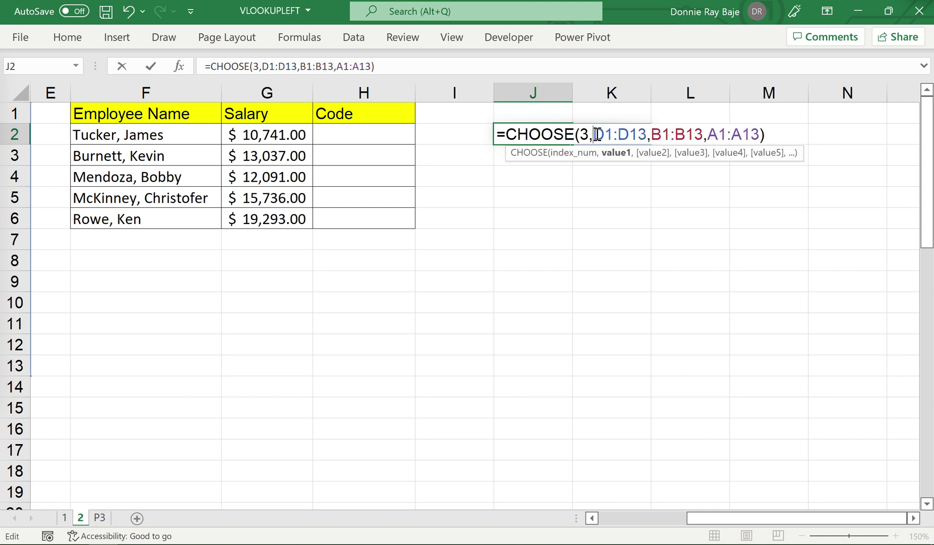
left_click(586, 134)
left_click(805, 141)
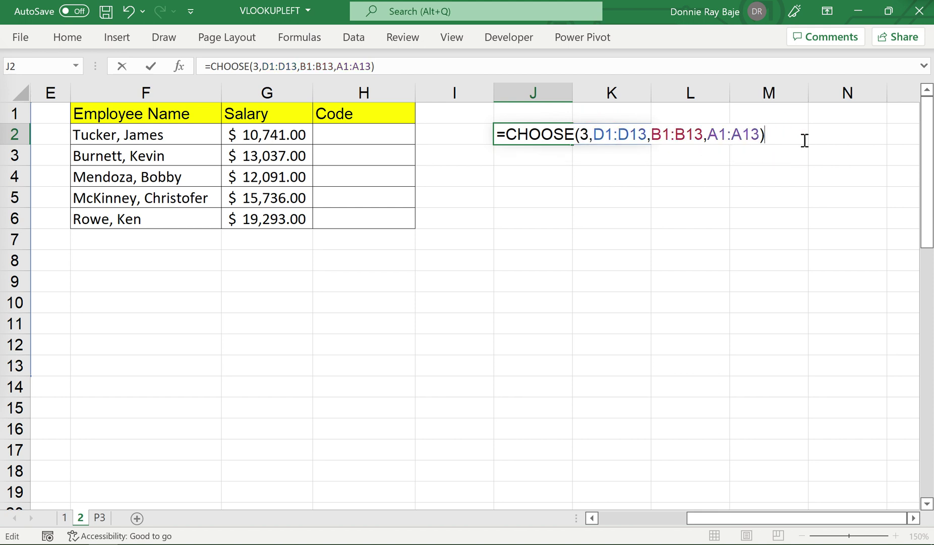
key("Return")
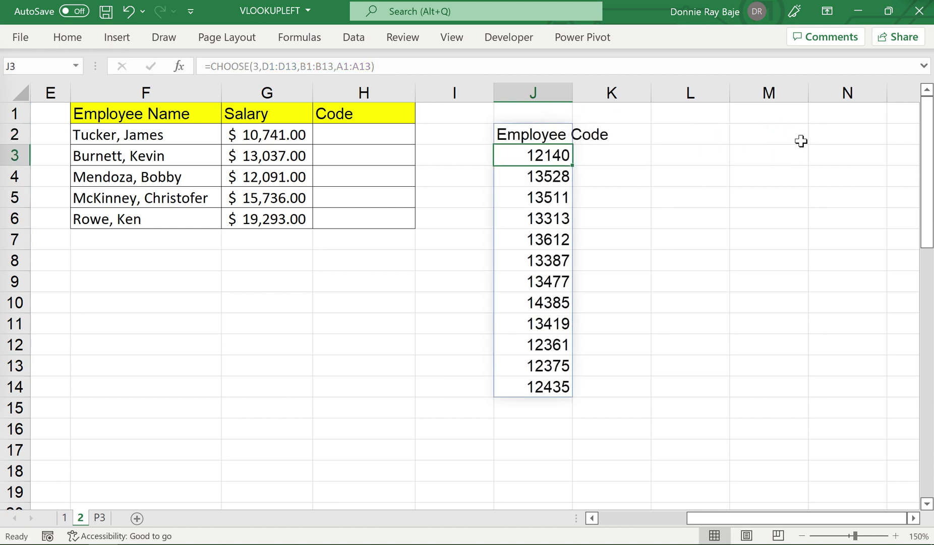
Change the index number of the CHOOSE formula in J2 to 2
left_click(548, 138)
double_click(549, 137)
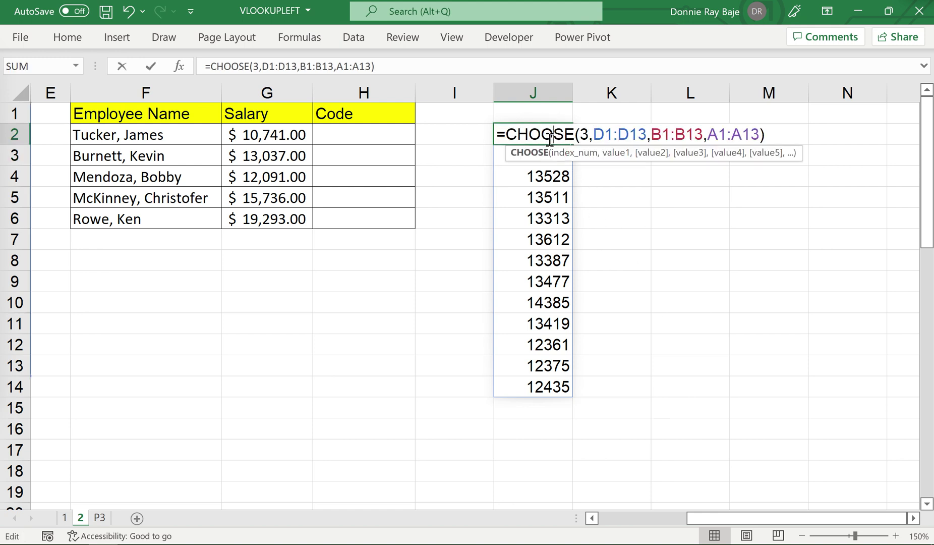
double_click(585, 135)
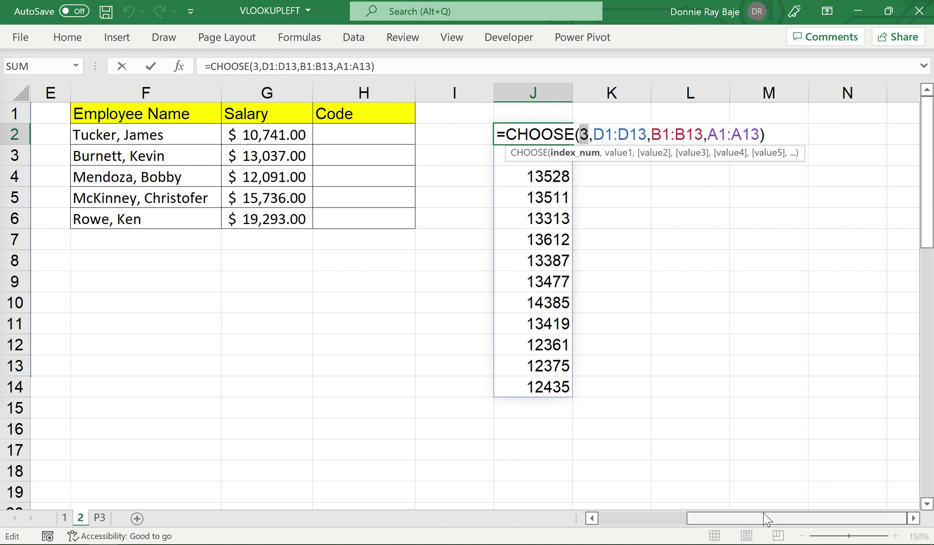
left_click_drag(708, 134, 763, 134)
left_click_drag(755, 519, 686, 536)
left_click(595, 134)
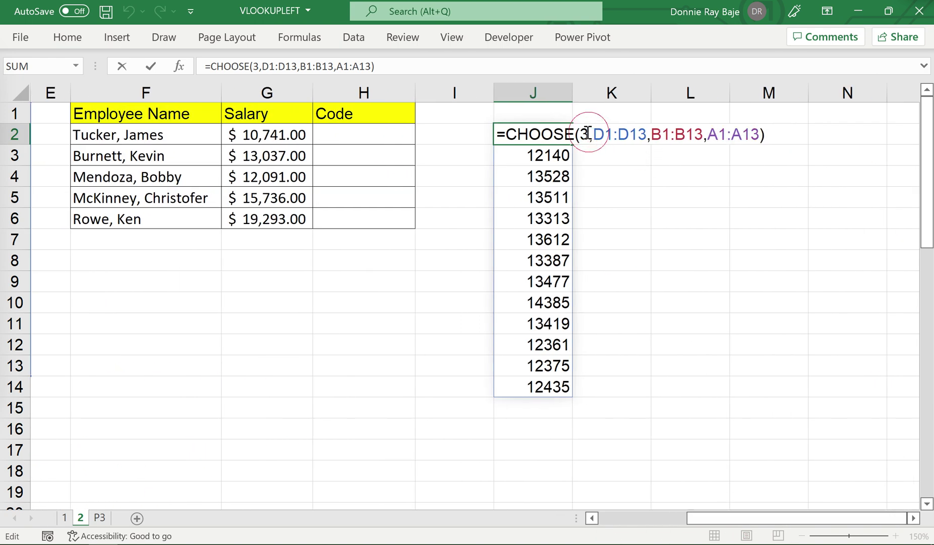
key("BackSpace")
type("2")
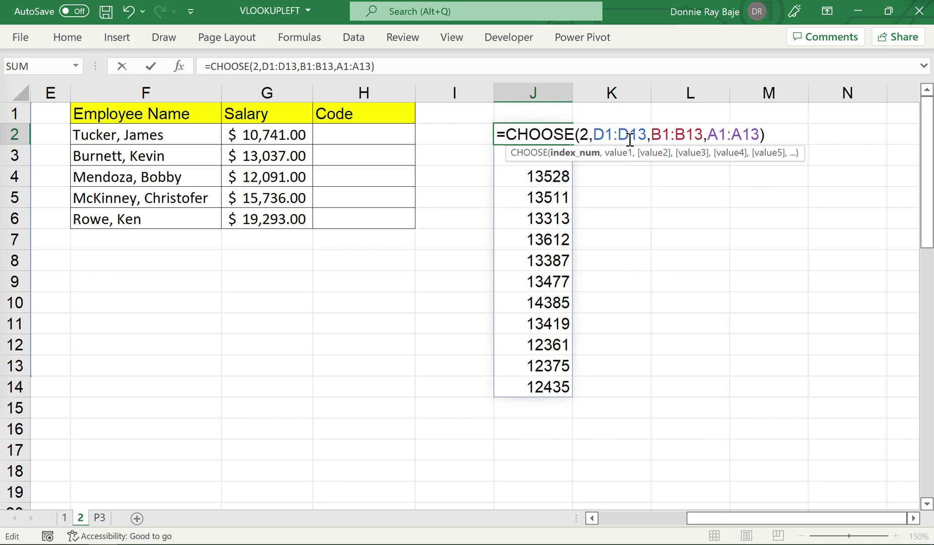
left_click_drag(651, 134, 703, 135)
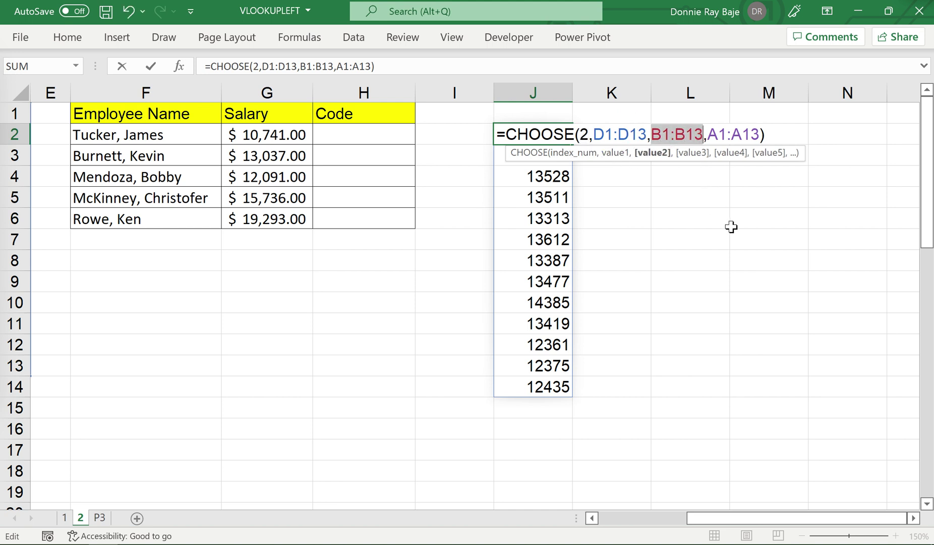
key("Return")
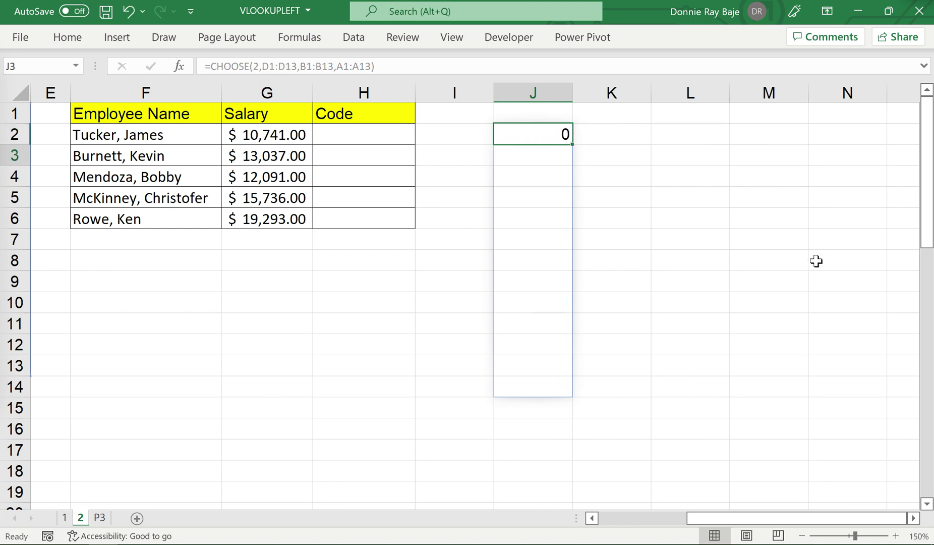
Compare the result spilled from J2 with the Status values in column B of the source table
left_click_drag(702, 520, 596, 518)
left_click(145, 92)
left_click(529, 323)
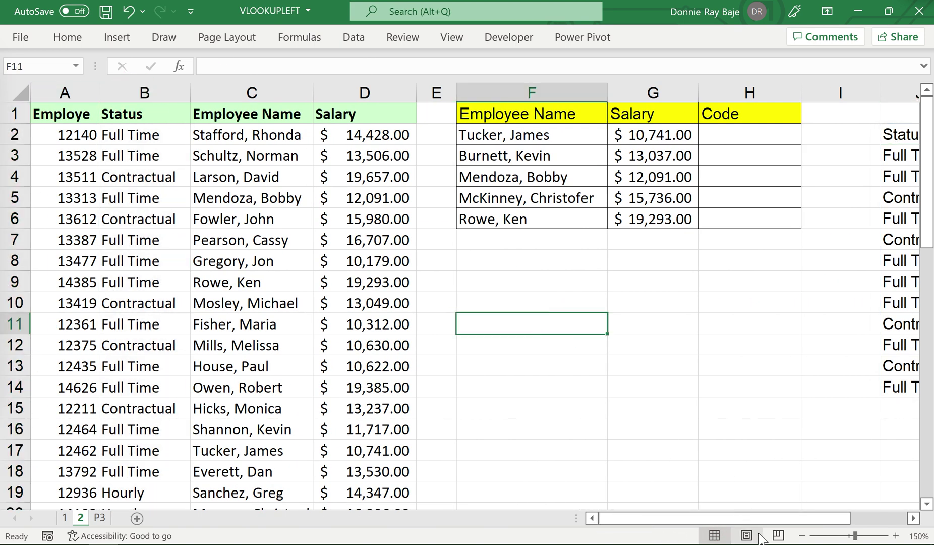
left_click_drag(759, 519, 815, 520)
left_click(768, 134)
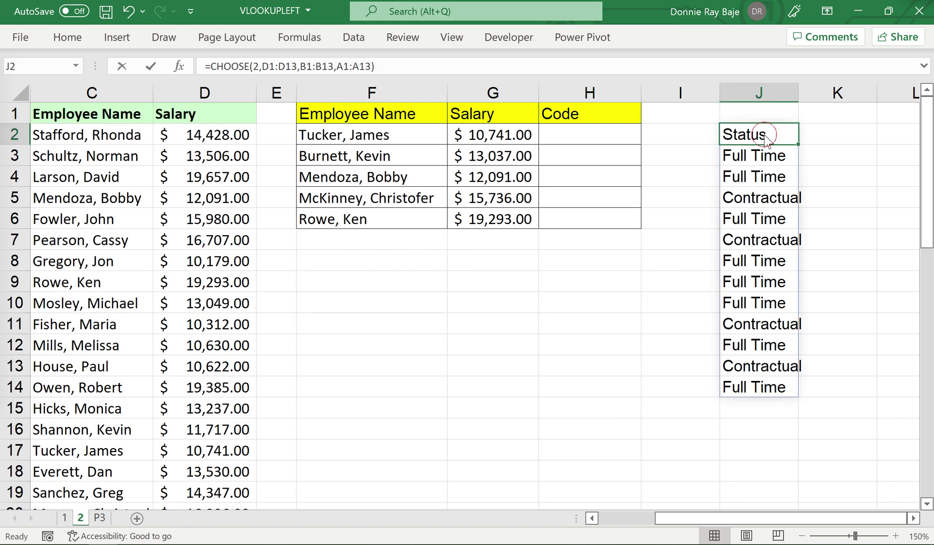
Replace the index number of the CHOOSE formula in J2 with the array {1,2}
double_click(767, 134)
left_click(913, 518)
left_click(914, 518)
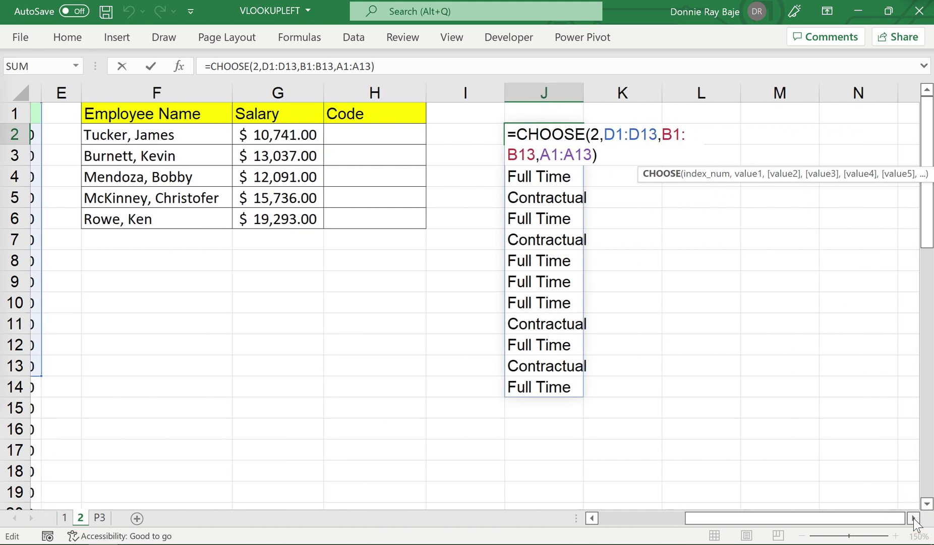
left_click(913, 518)
left_click(550, 134)
key("BackSpace")
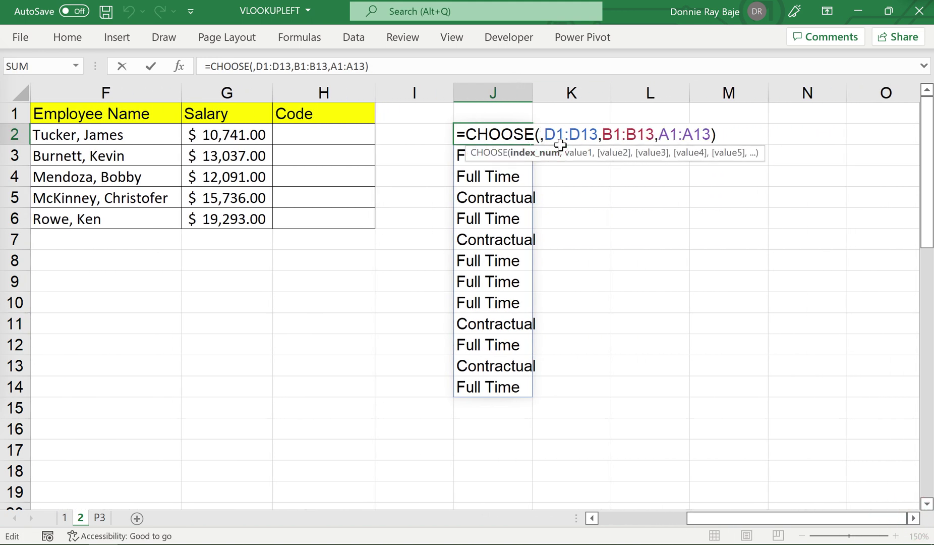
type("{")
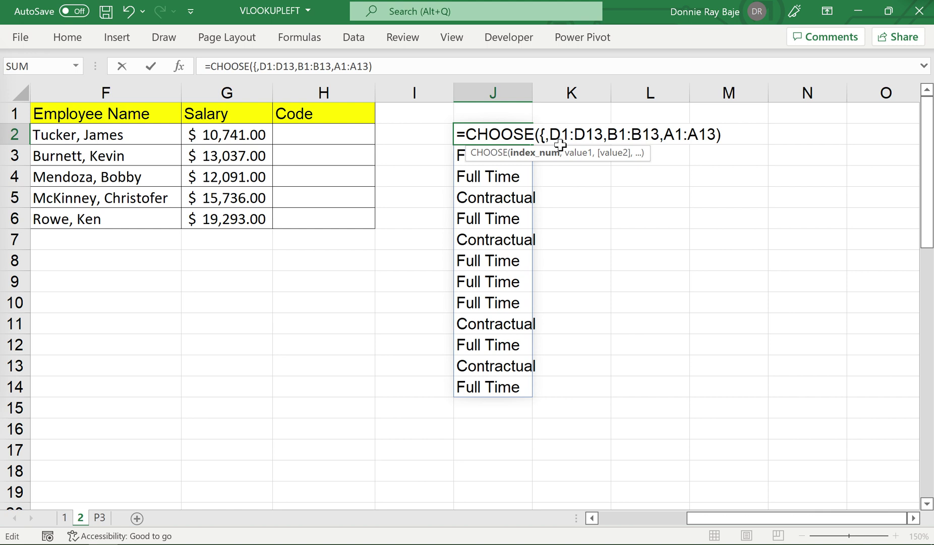
type("1,2")
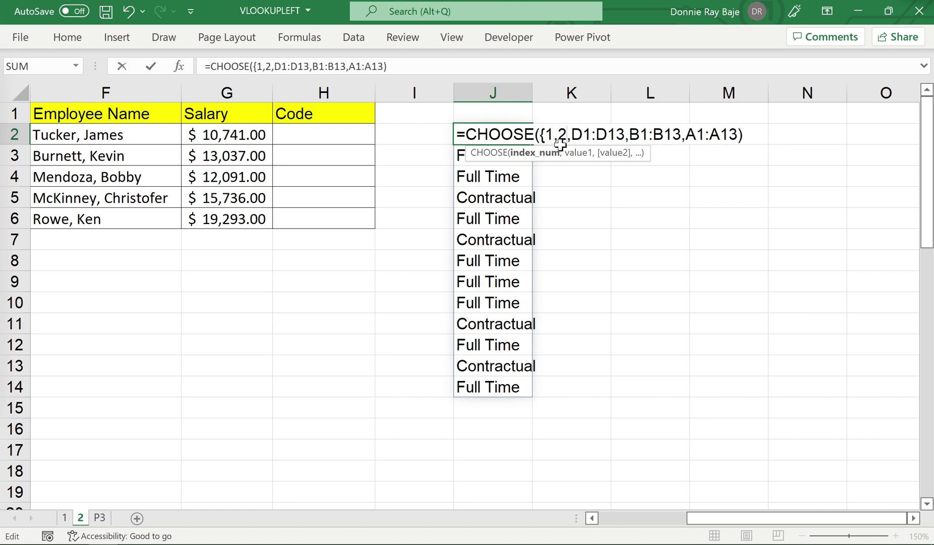
type("}")
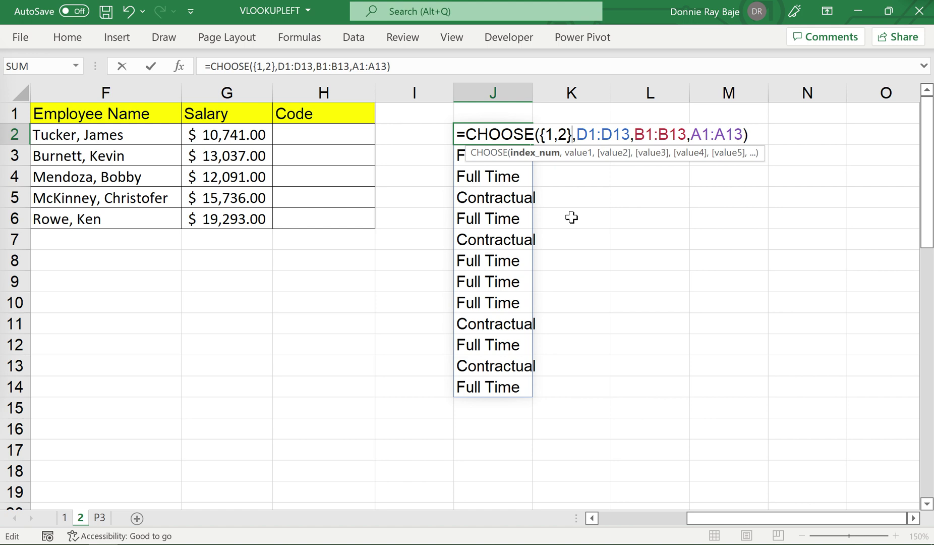
Re-enter the index array {1,2} in J2's CHOOSE formula and commit the formula
key("BackSpace")
key("BackSpace")
key("BackSpace")
key("BackSpace")
type("1,2")
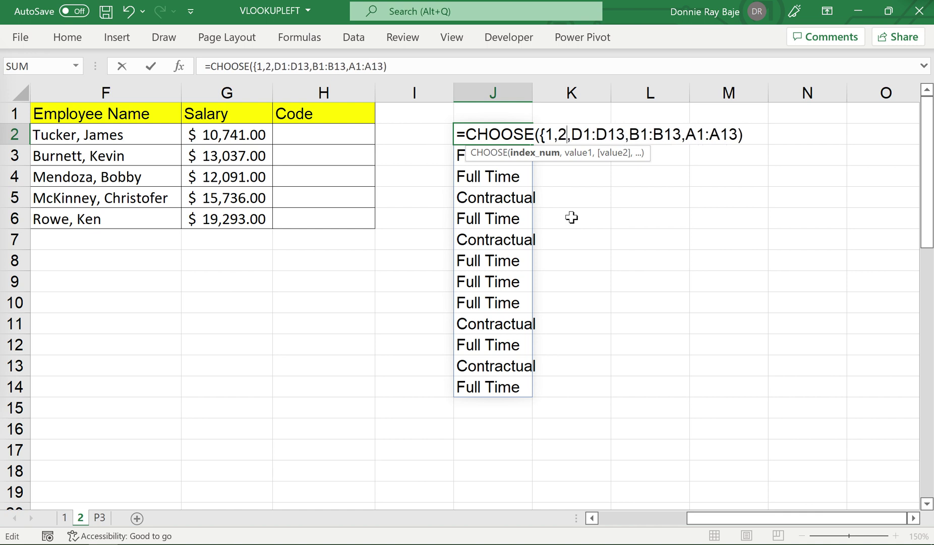
type("}")
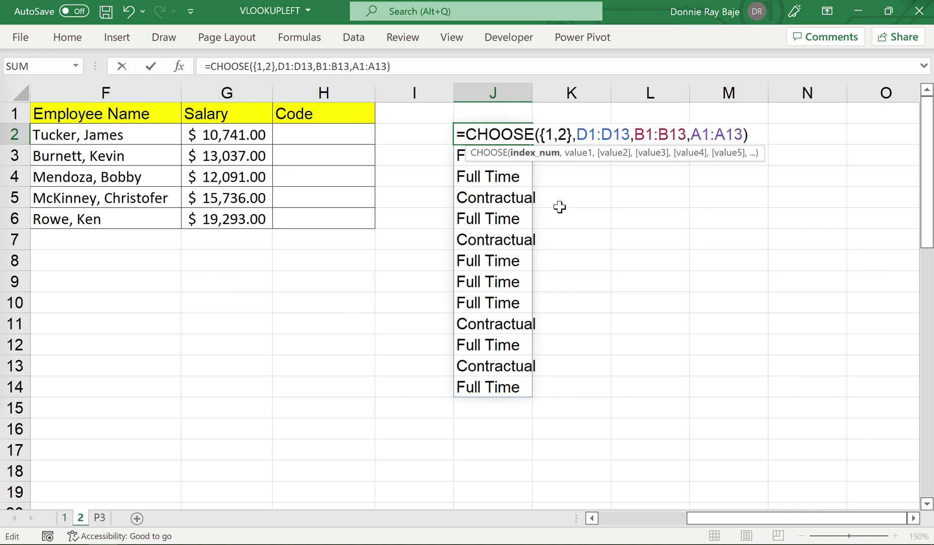
left_click(660, 135)
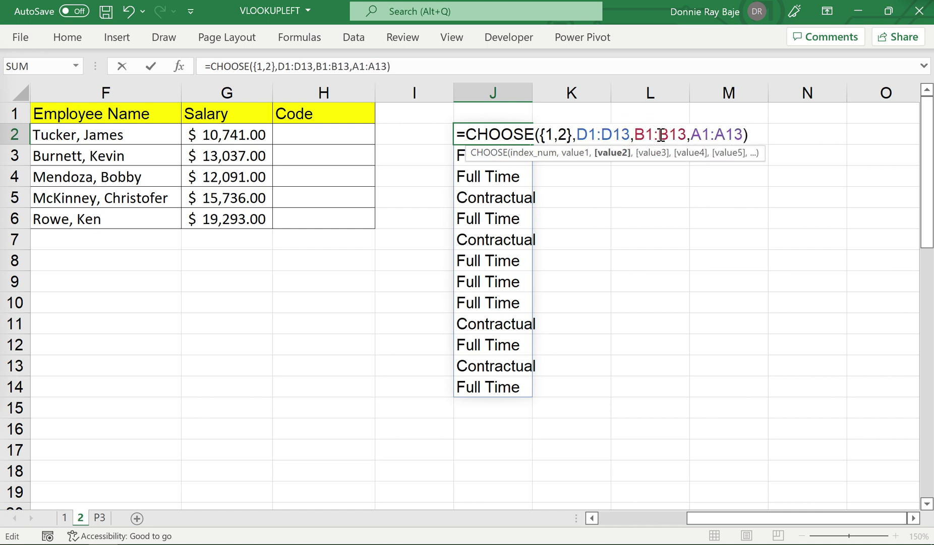
key("Return")
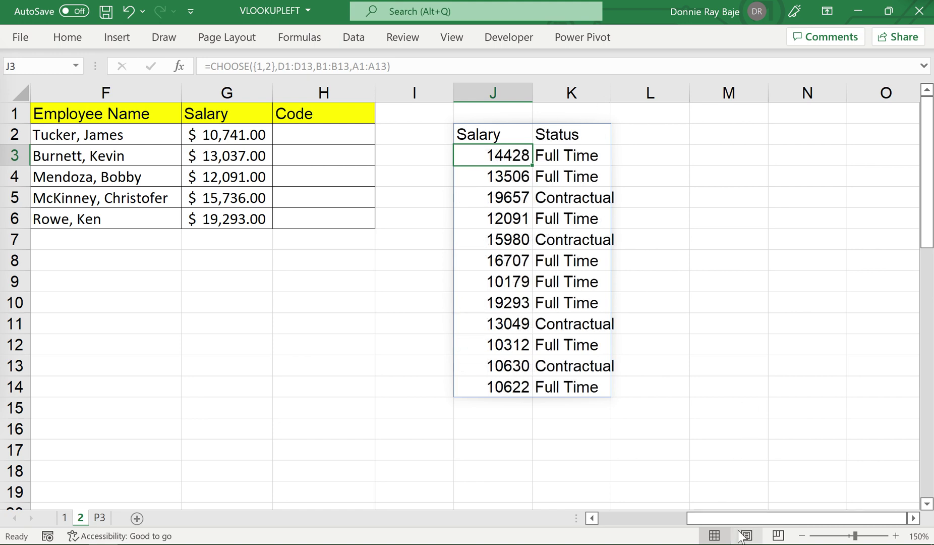
Examine how J2's index array {1,2} relates to output columns J and K, comparing them with source columns D and B
left_click_drag(732, 522, 734, 522)
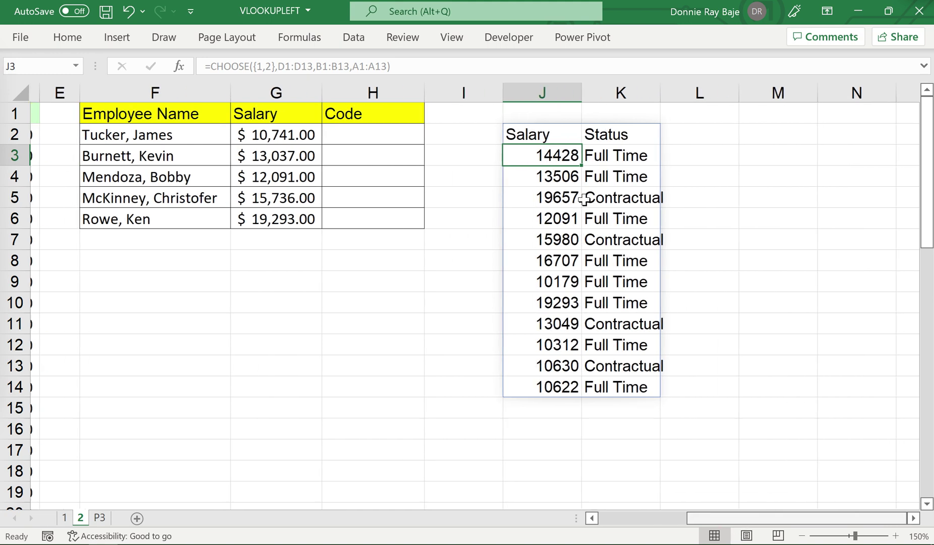
double_click(532, 138)
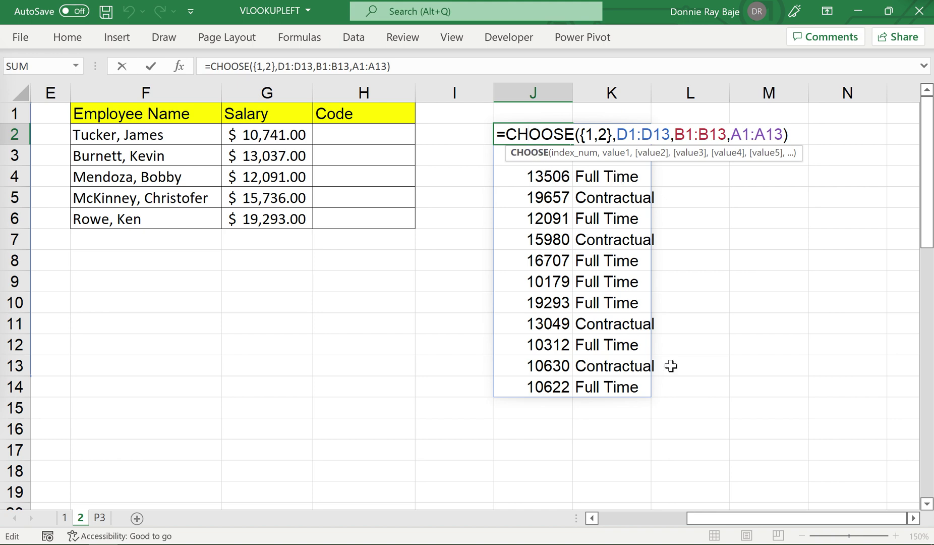
left_click_drag(781, 519, 766, 524)
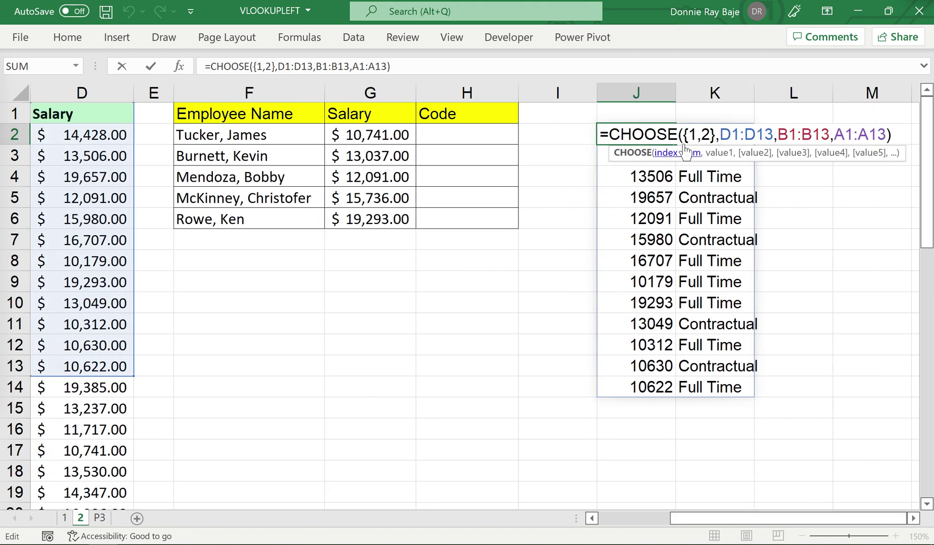
key("Escape")
left_click(639, 93)
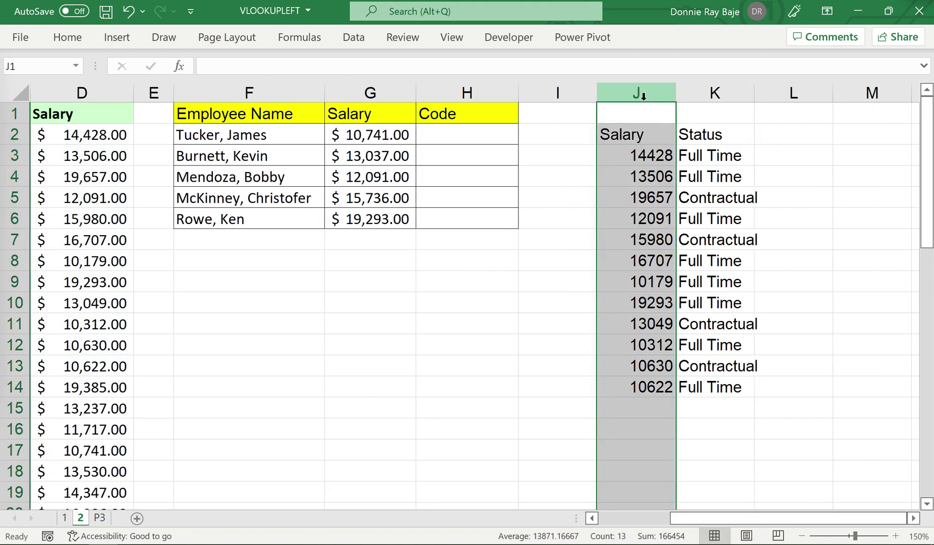
left_click(712, 92)
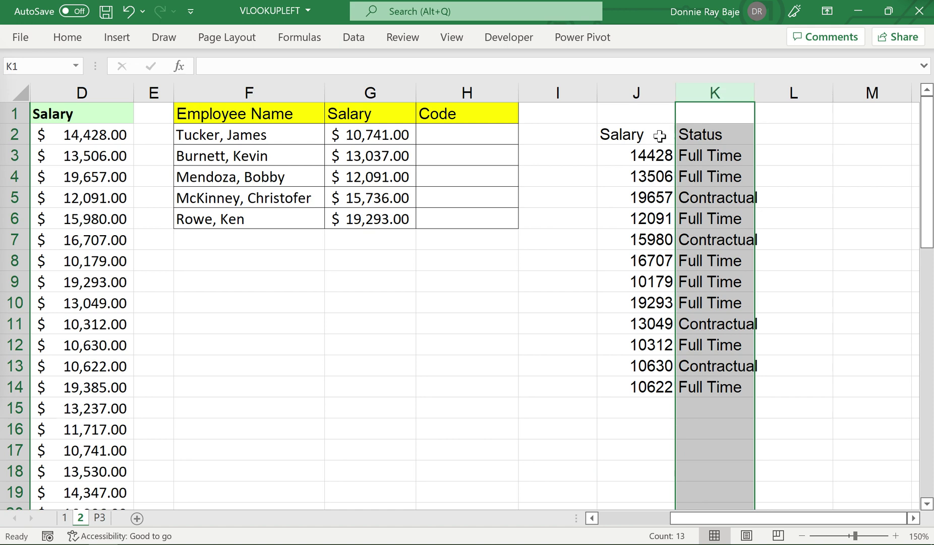
left_click(601, 518)
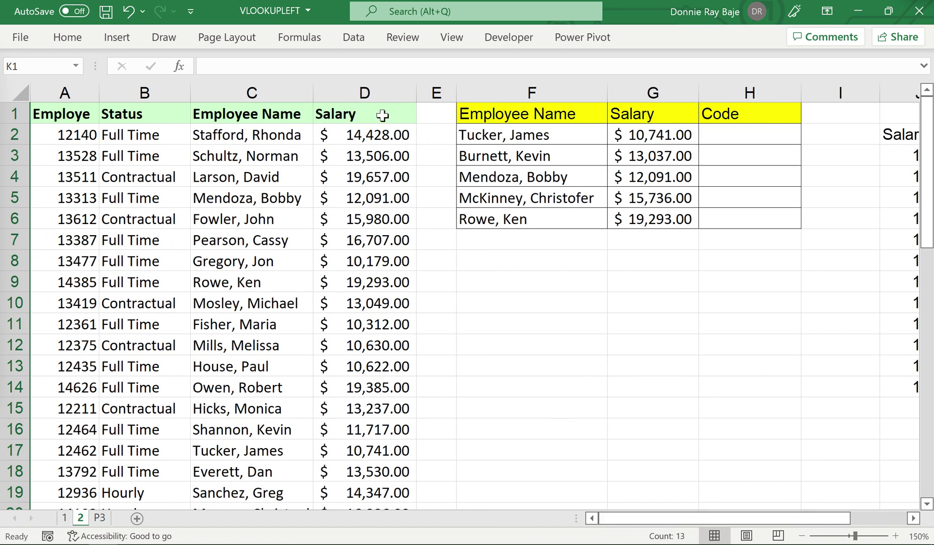
left_click_drag(382, 116, 396, 345)
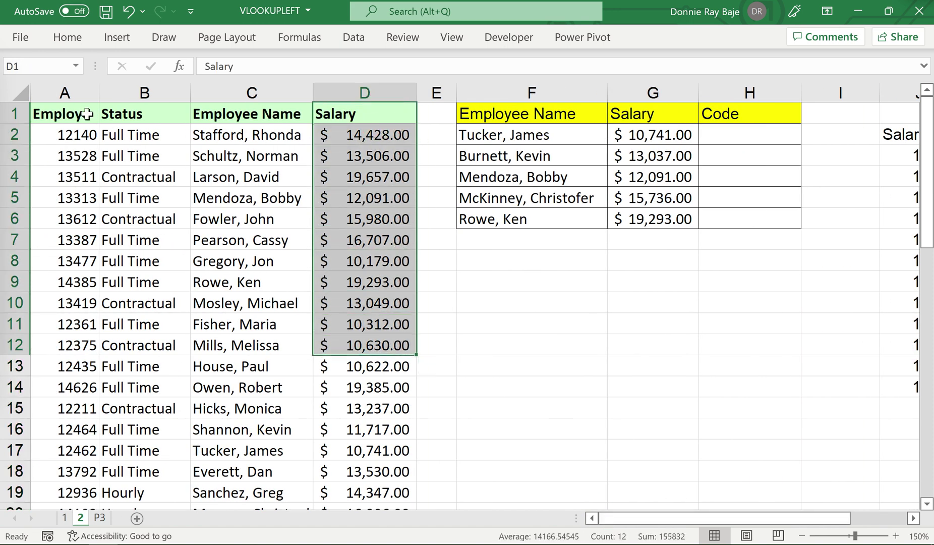
left_click_drag(128, 114, 154, 336)
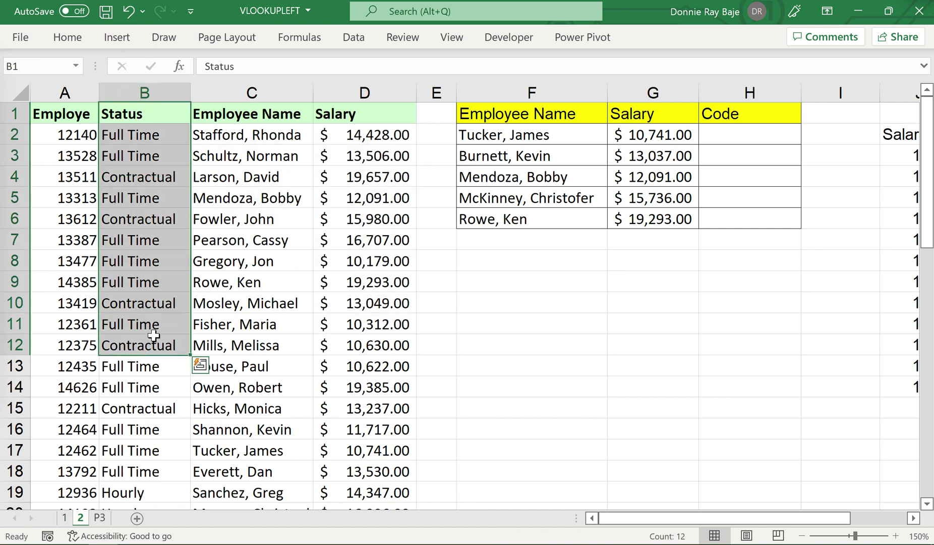
Widen the Code column H to over twice its width and review the CHOOSE formula in J2 without changing it
left_click(914, 518)
left_click(914, 518)
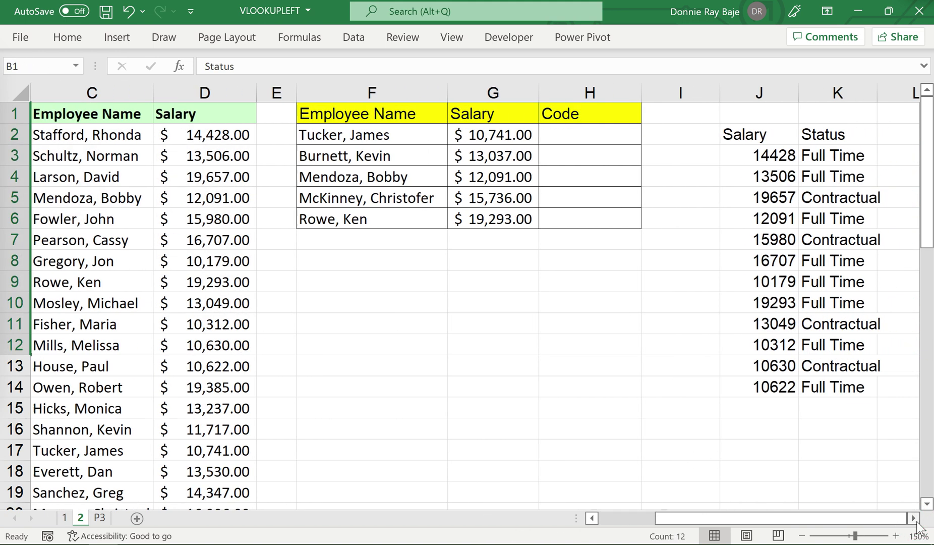
left_click(914, 518)
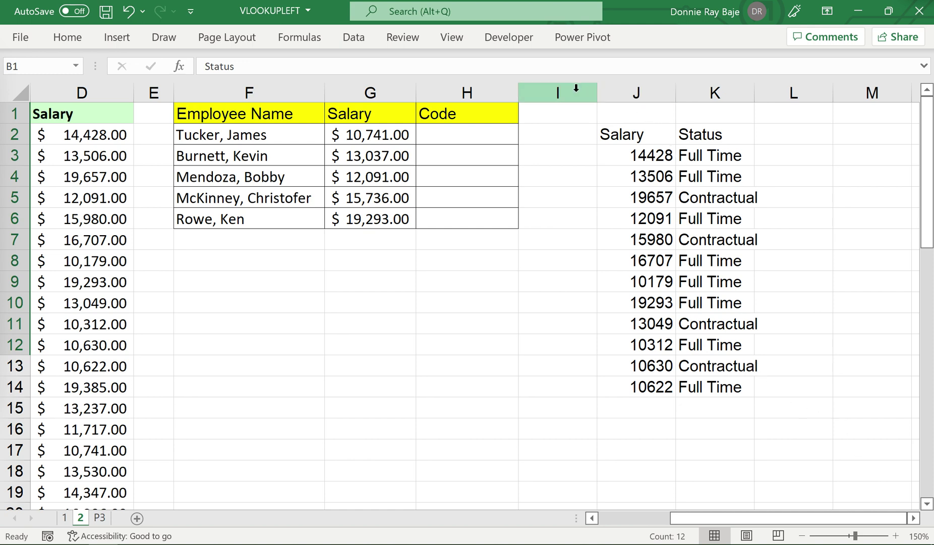
left_click_drag(523, 94, 665, 93)
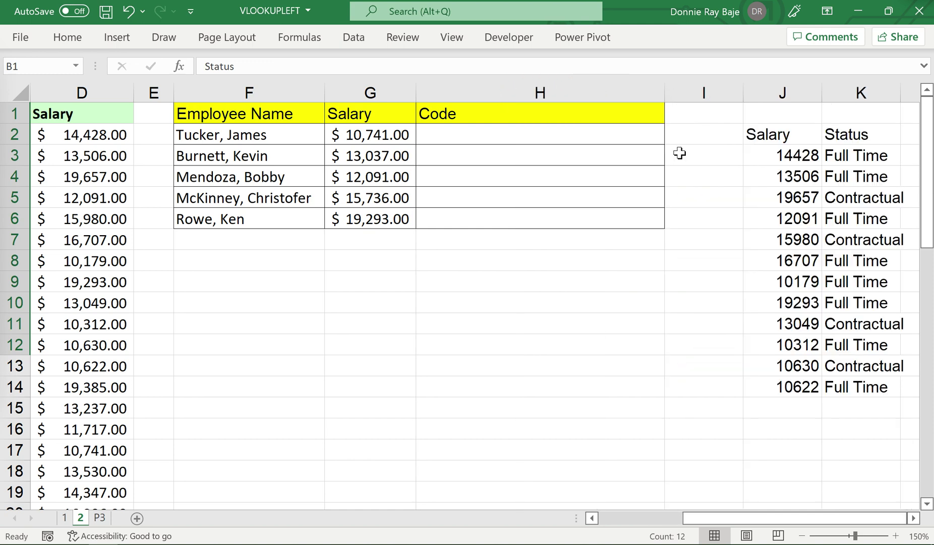
double_click(797, 140)
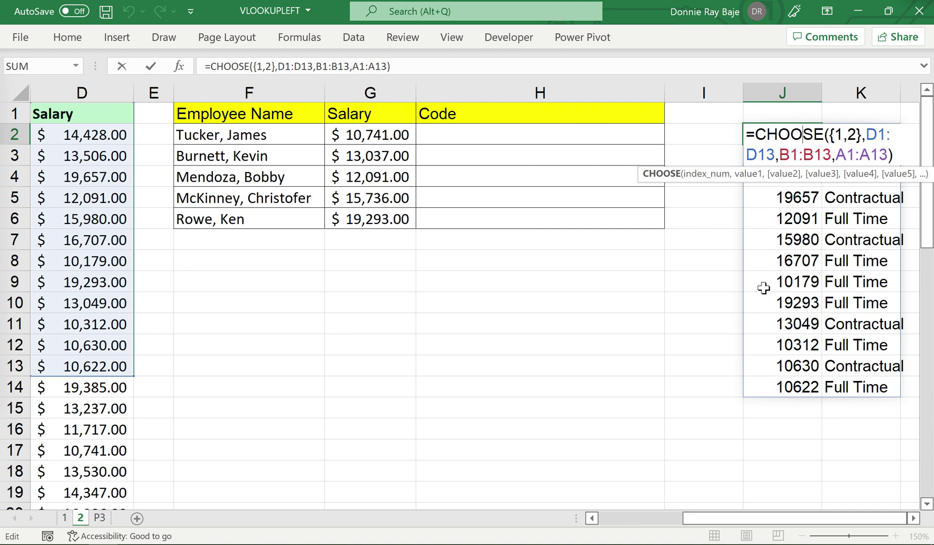
key("Escape")
Start a VLOOKUP formula in H2 with F2 as the lookup value
left_click(608, 133)
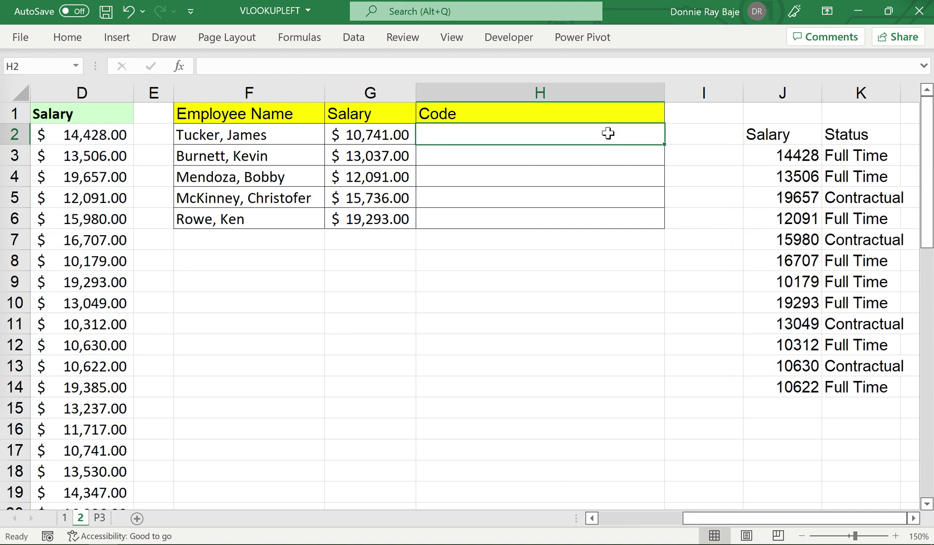
type("=")
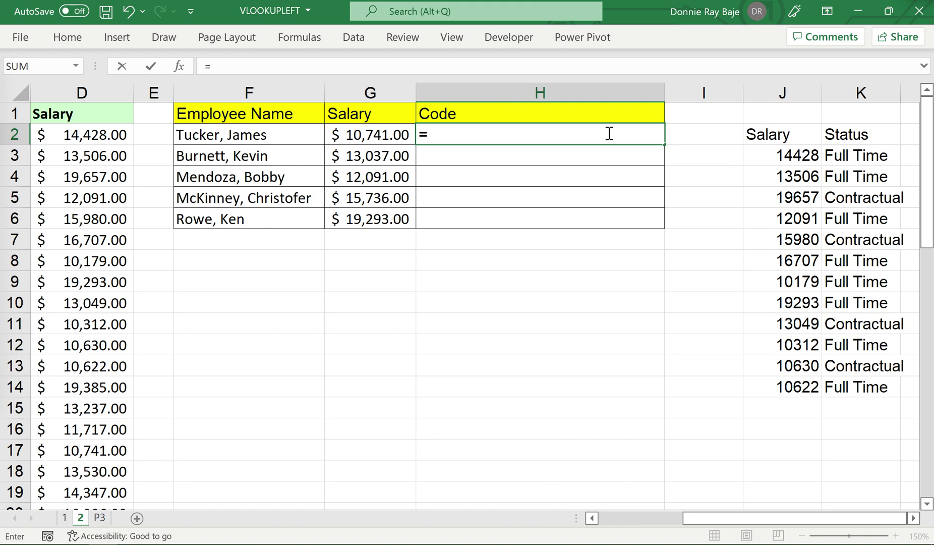
type("VLOOKUP(")
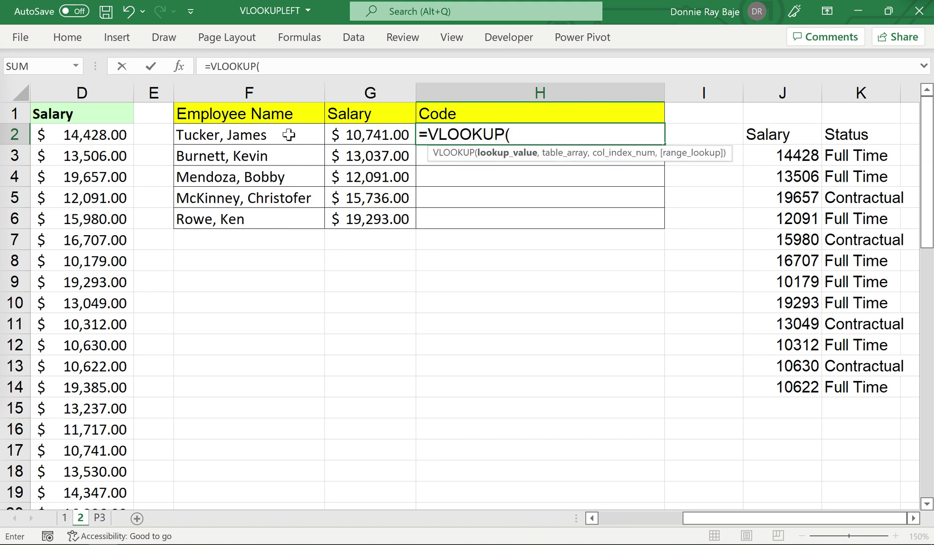
left_click(289, 135)
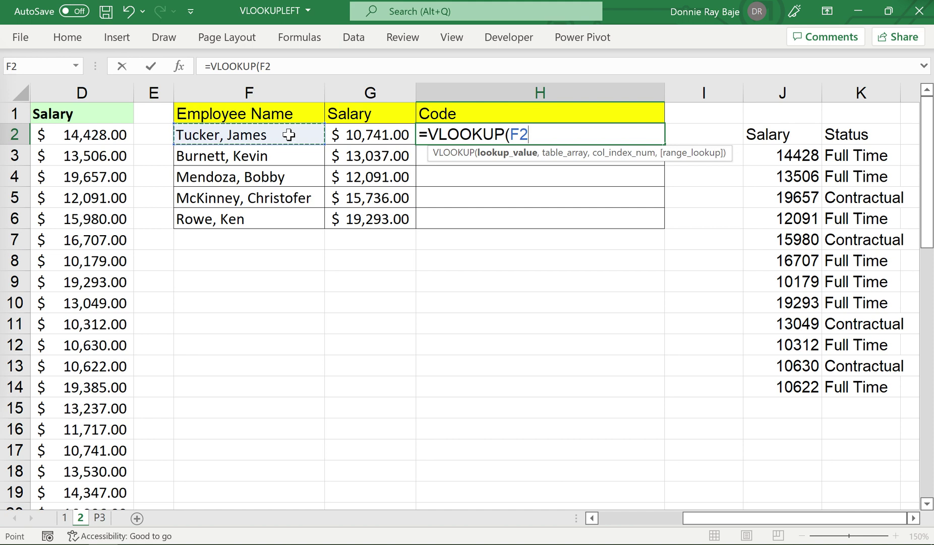
type(",")
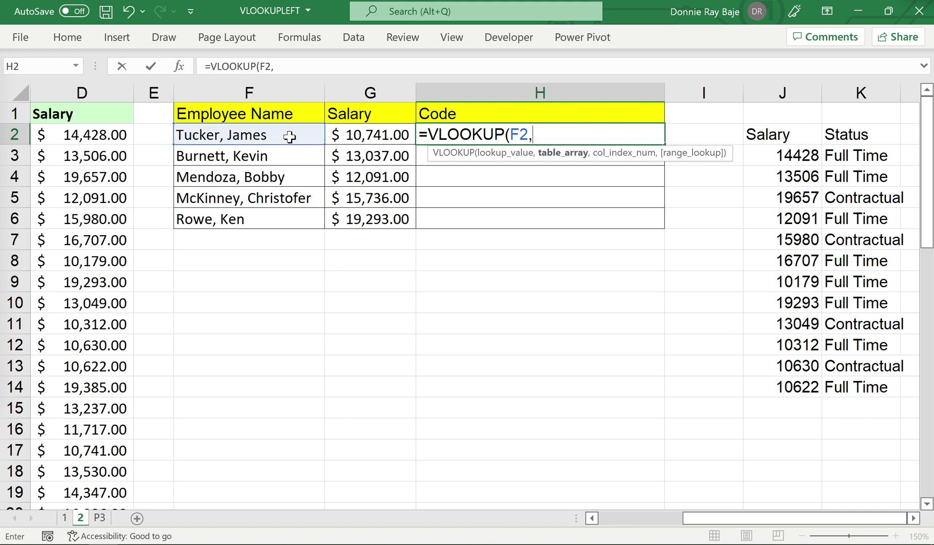
left_click_drag(726, 513, 616, 510)
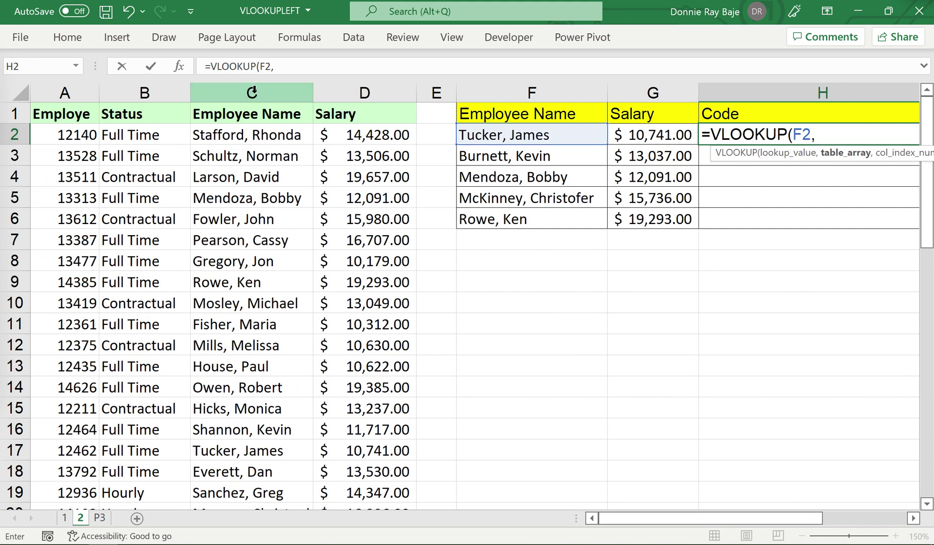
left_click_drag(253, 92, 56, 92)
left_click(878, 137)
key("BackSpace")
key("BackSpace")
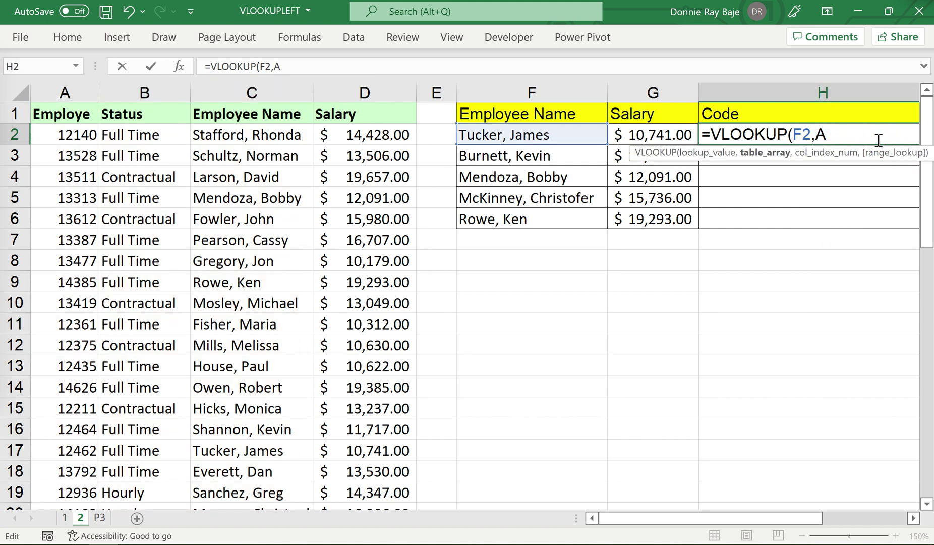
Nest a CHOOSE function with index array {1,2} as the VLOOKUP's table array in H2
type("CHOOSE")
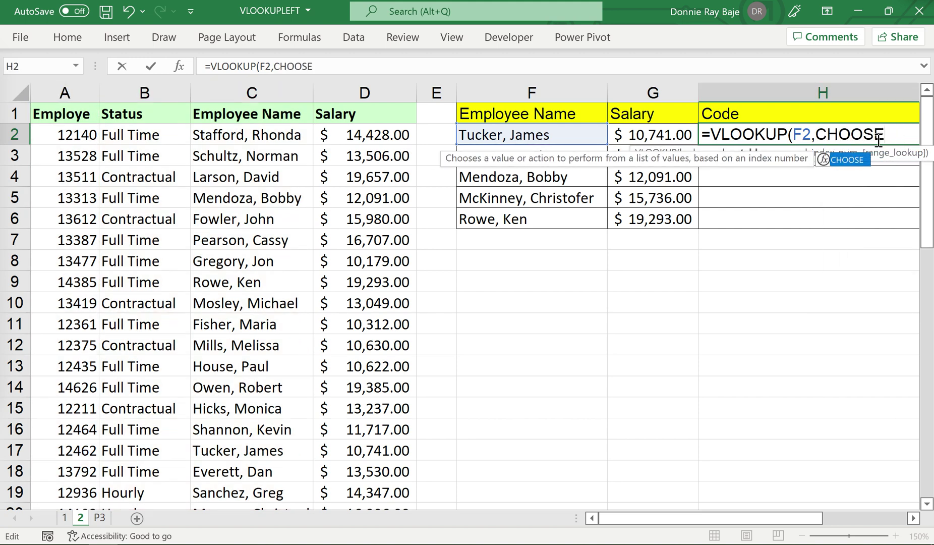
type("(")
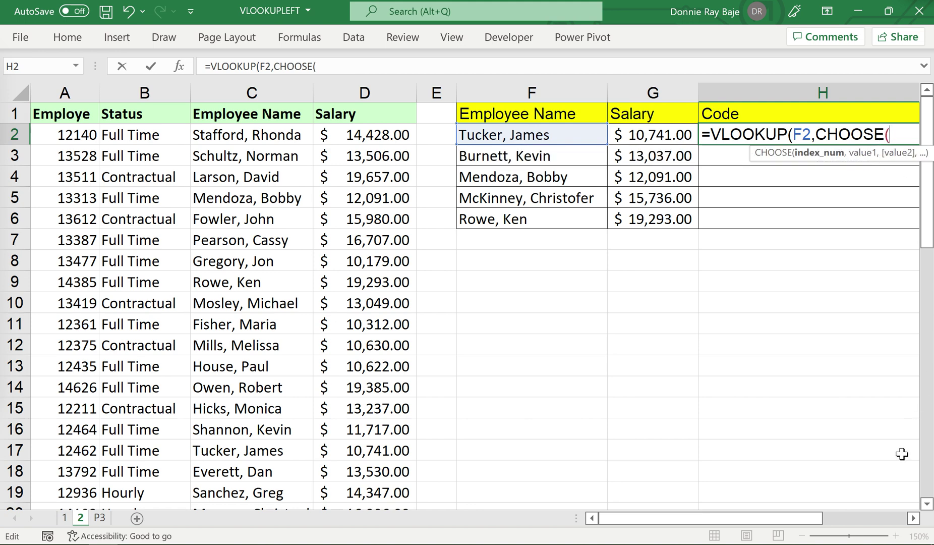
left_click(914, 518)
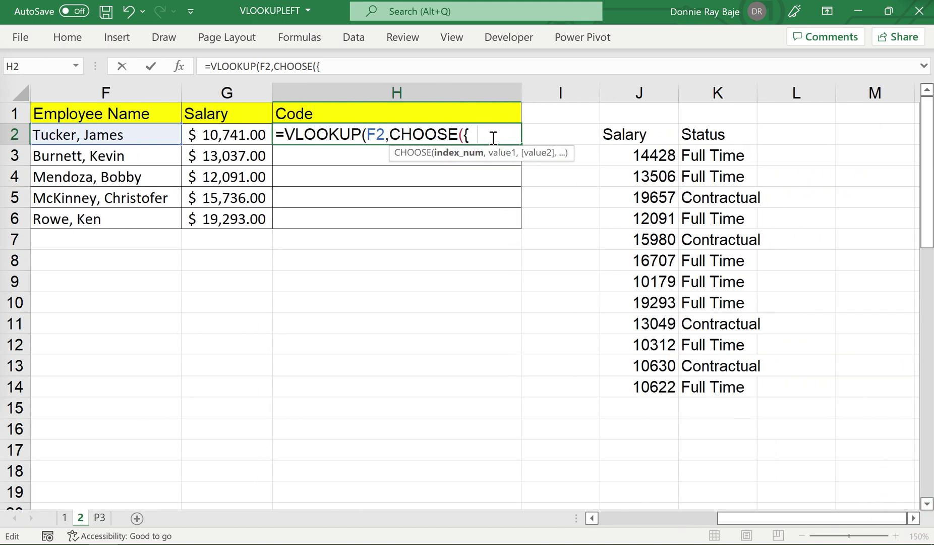
type("1,2},")
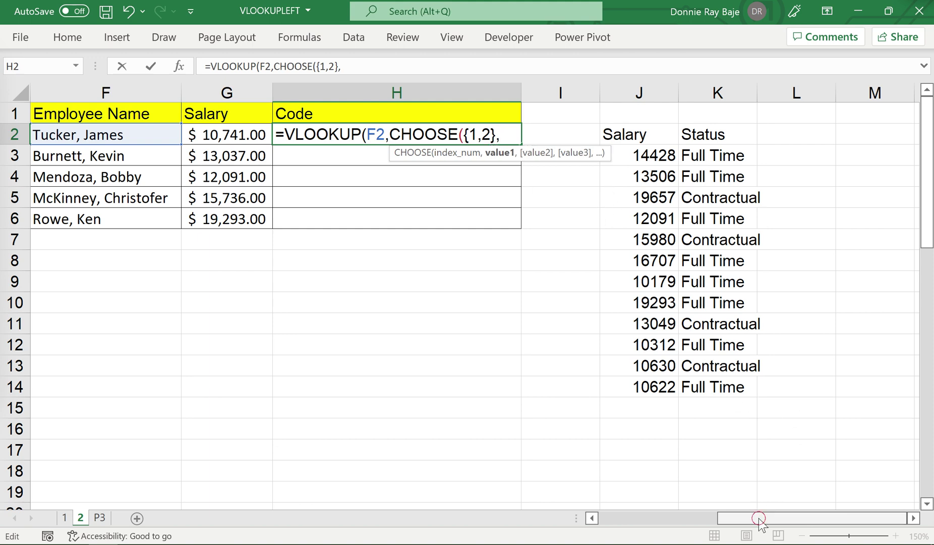
Set the Employee Name range C1:C50 as the first value of the CHOOSE function
left_click_drag(762, 518, 618, 522)
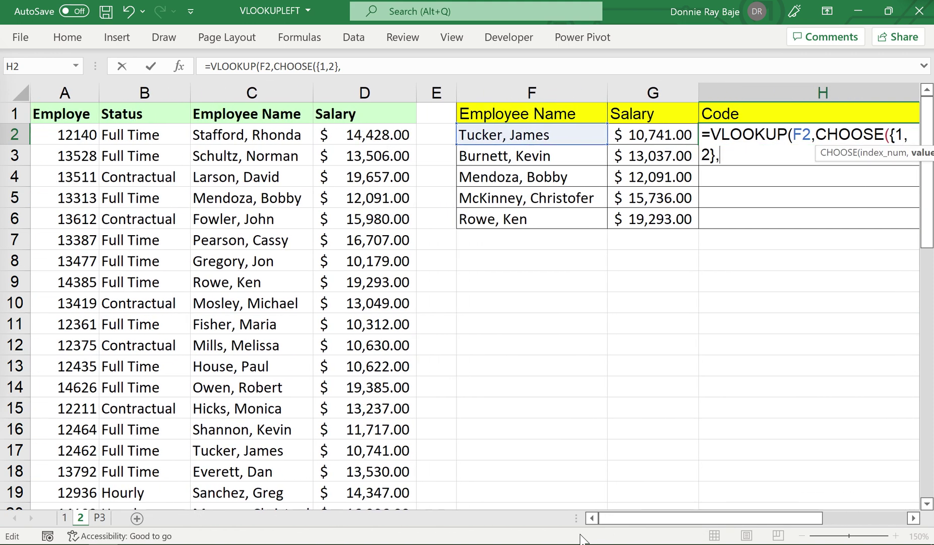
left_click(284, 117)
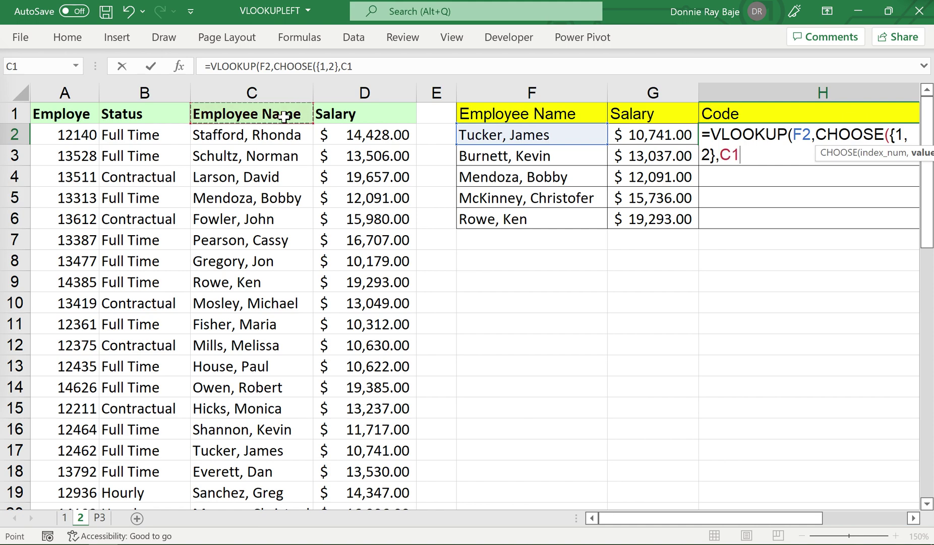
key("ctrl+shift+Down")
scroll(802, 282, "up", 4)
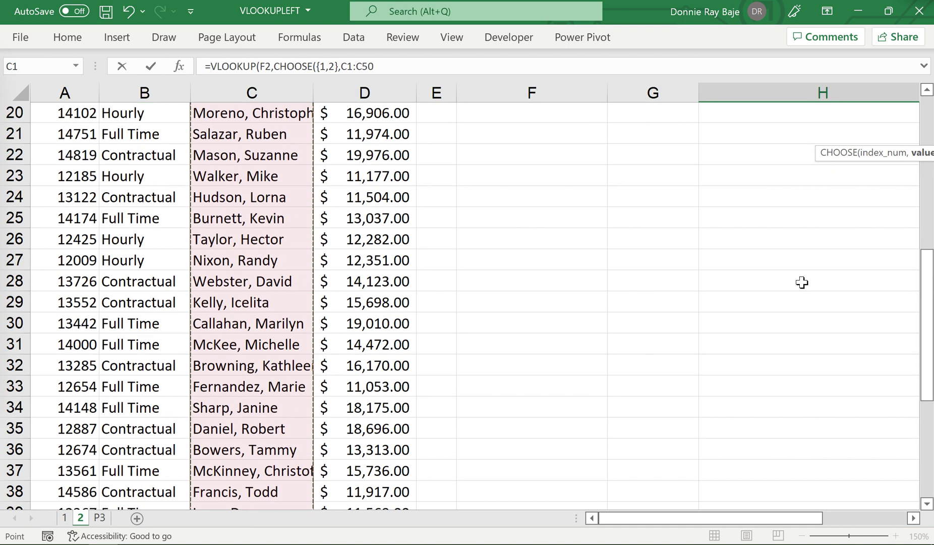
scroll(802, 283, "up", 6)
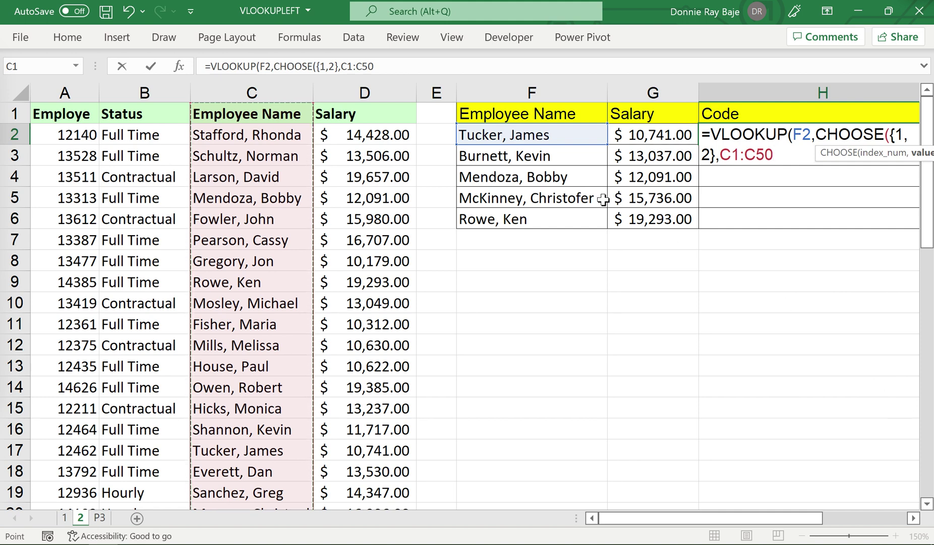
left_click(403, 69)
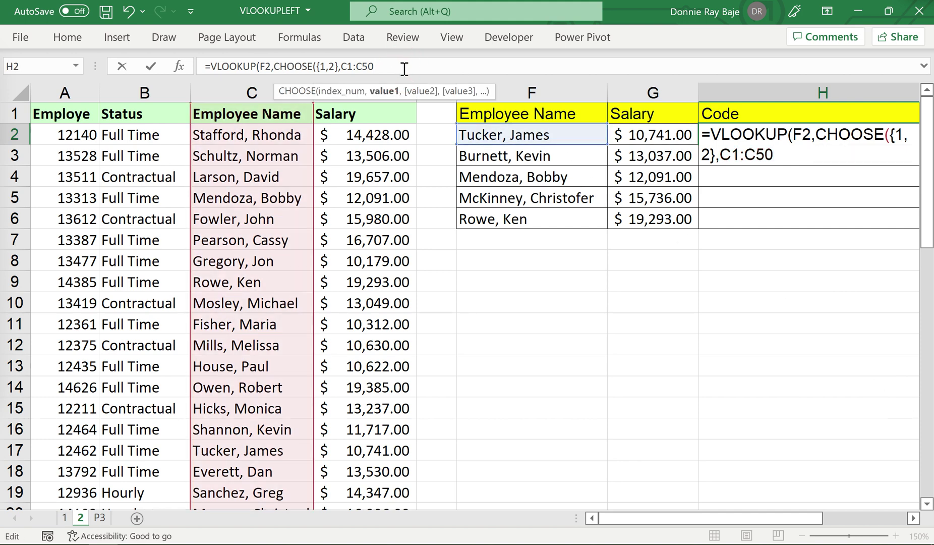
Add the employee code range A1:A50 as CHOOSE's second value and close the CHOOSE function
type(",")
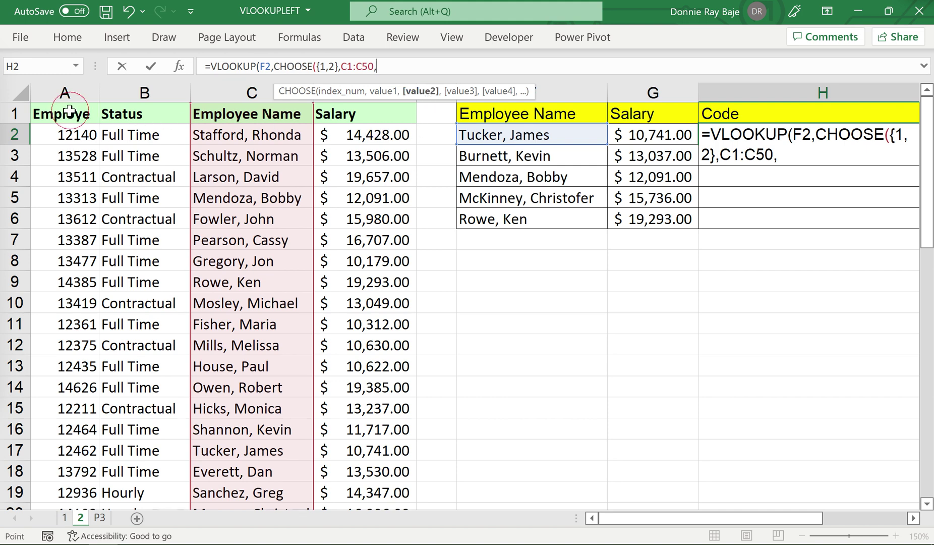
left_click(69, 111)
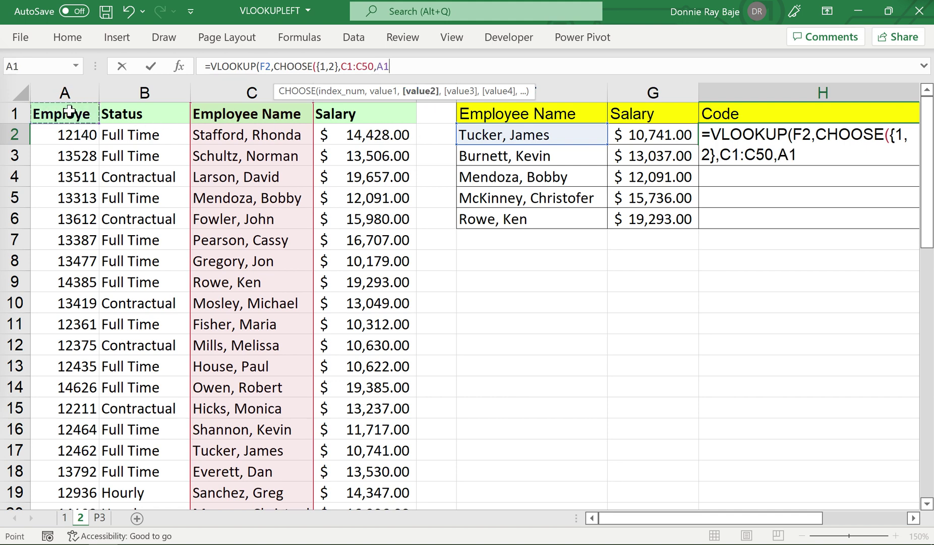
key("ctrl+shift+Down")
scroll(772, 271, "up", 10)
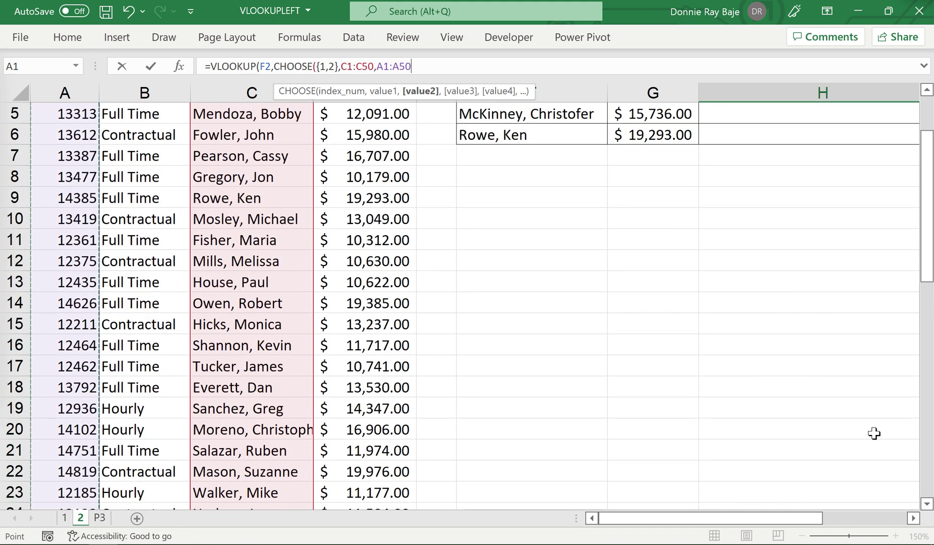
scroll(874, 433, "up", 2)
left_click(914, 518)
left_click(913, 518)
left_click(913, 518)
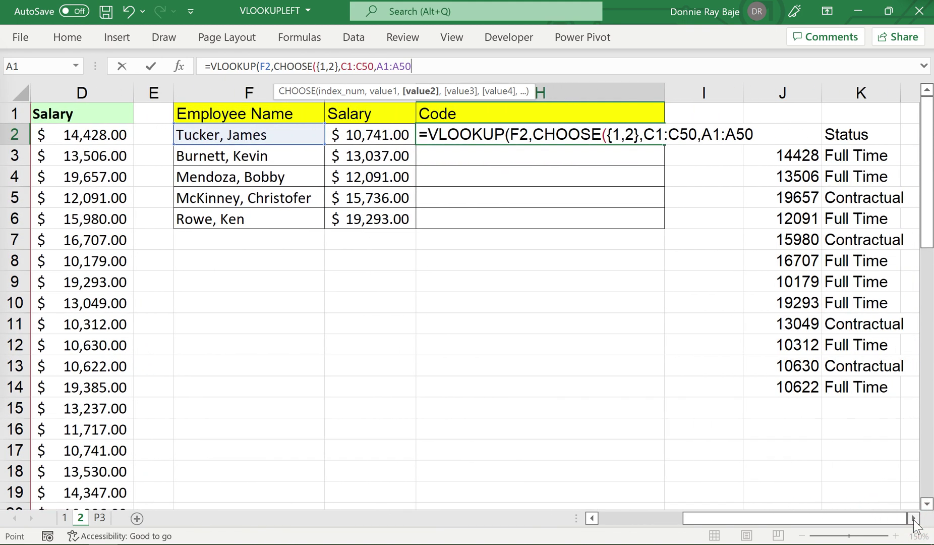
type(")")
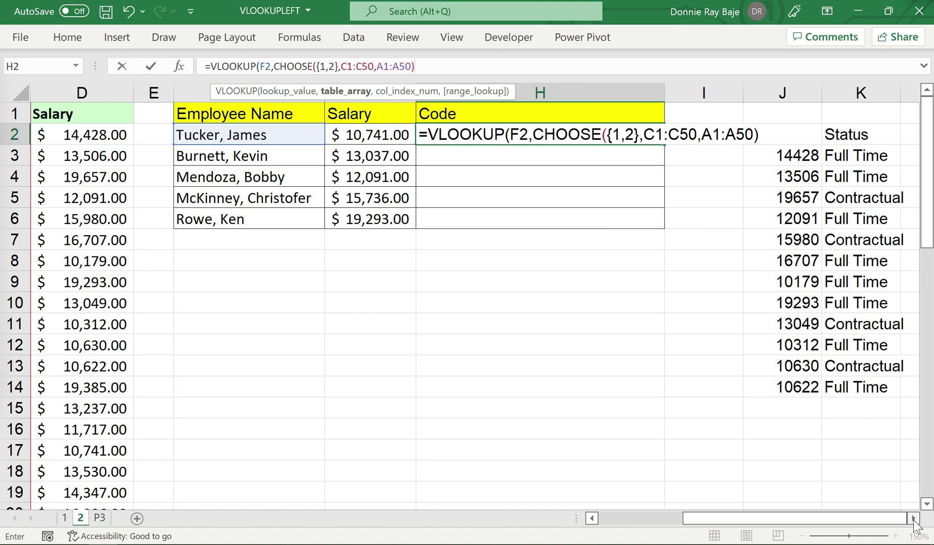
Complete the VLOOKUP arguments with column index 2 and range lookup 0, and close the function
left_click(768, 137)
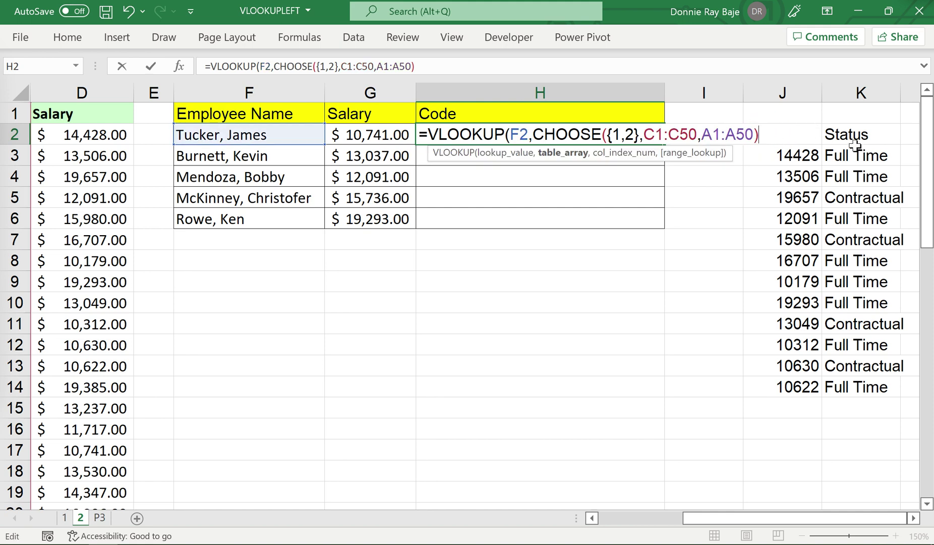
type(",")
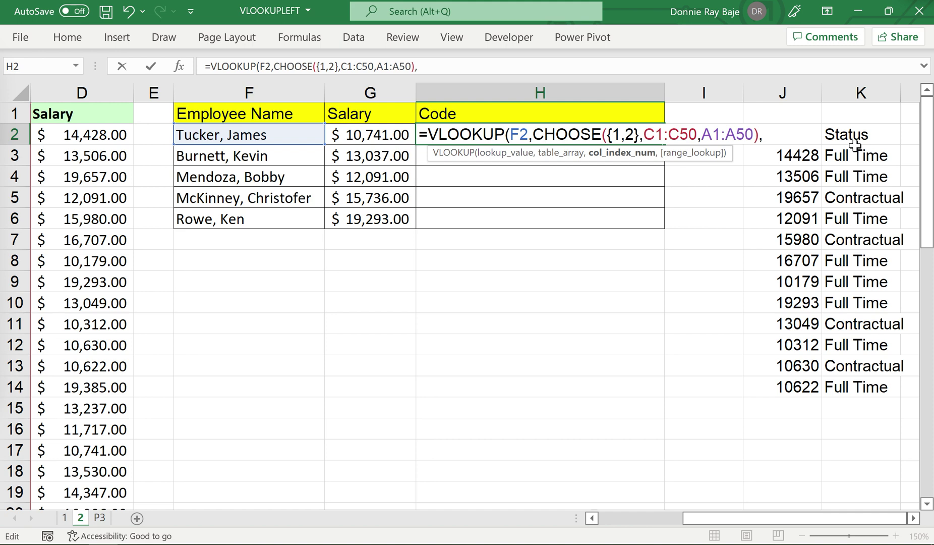
type("2,0")
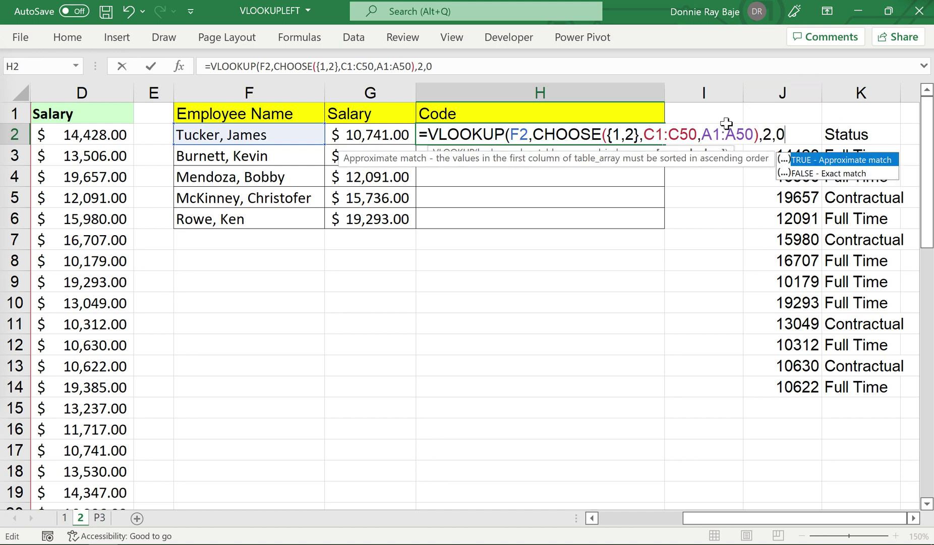
type(")")
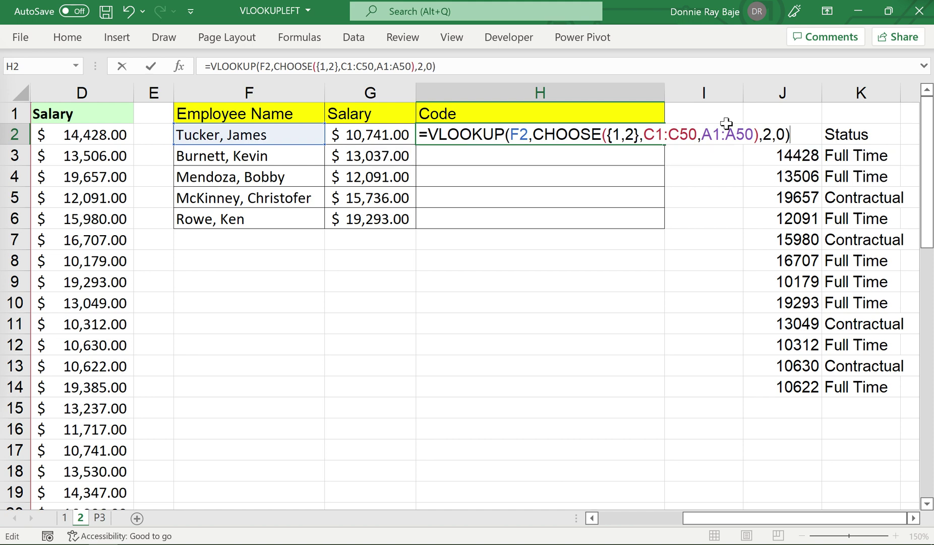
Review the nested CHOOSE, its two ranges and the column index in H2's formula, and commit the formula
left_click_drag(534, 135, 760, 131)
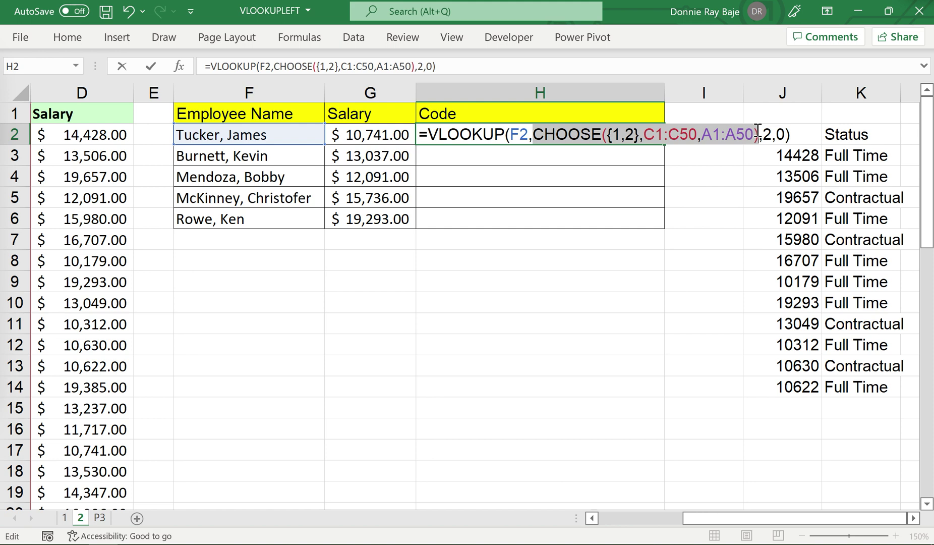
left_click_drag(644, 134, 748, 136)
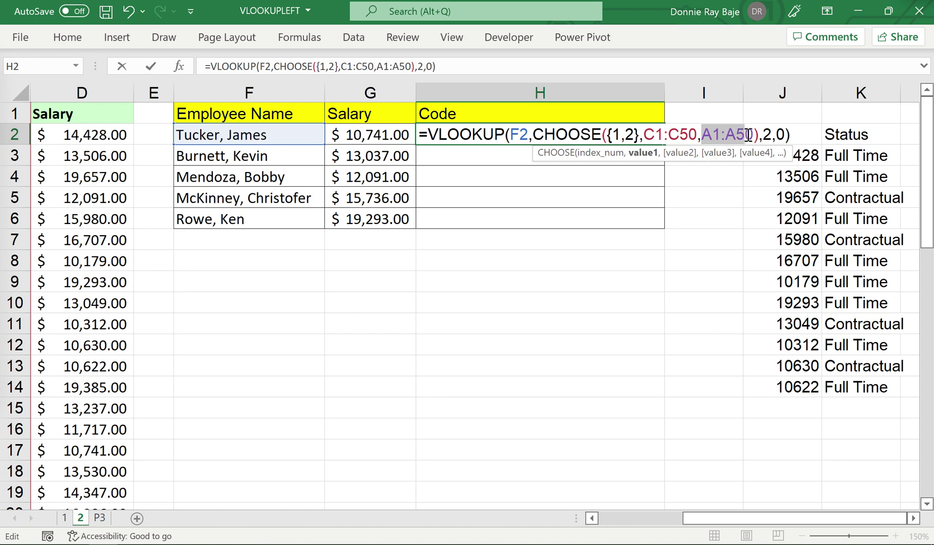
left_click(755, 134)
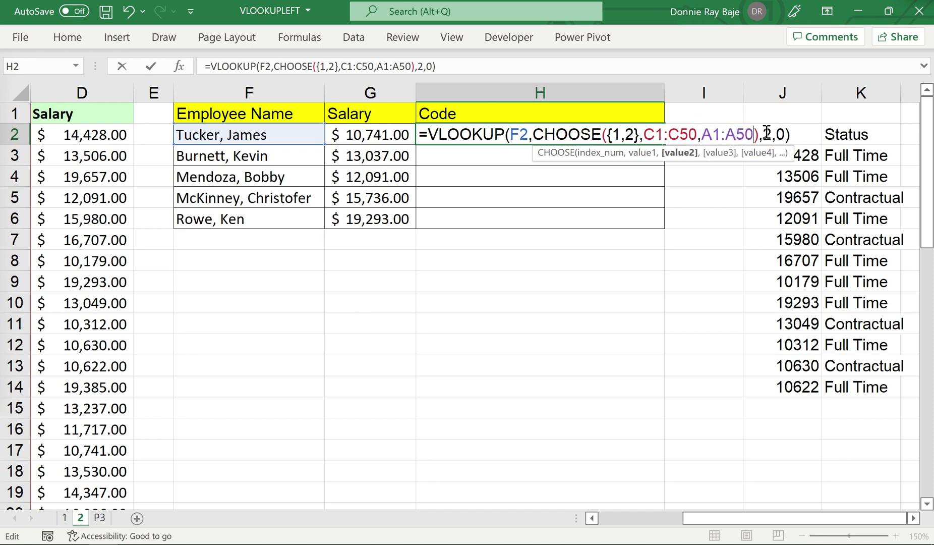
left_click(769, 134)
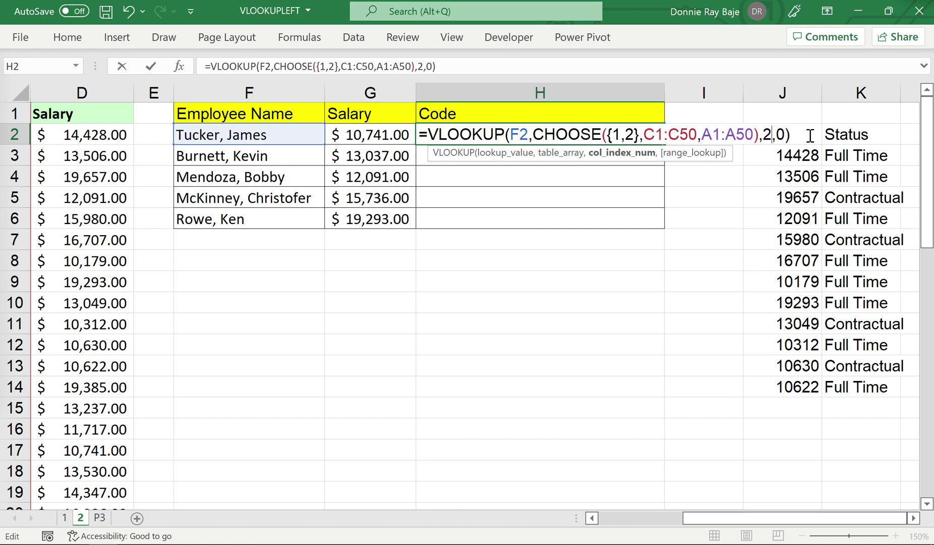
key("Return")
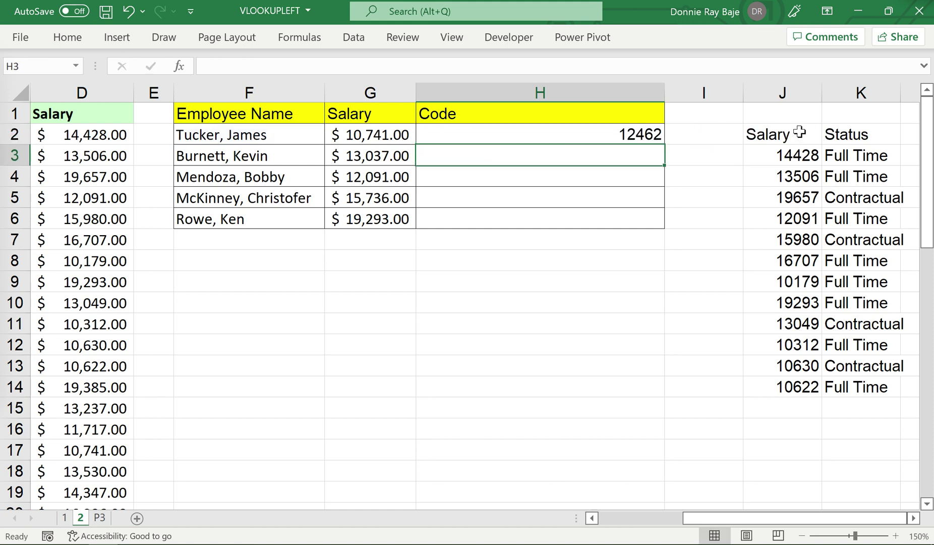
Reopen H2's VLOOKUP formula and commit it as an array formula
left_click(612, 132)
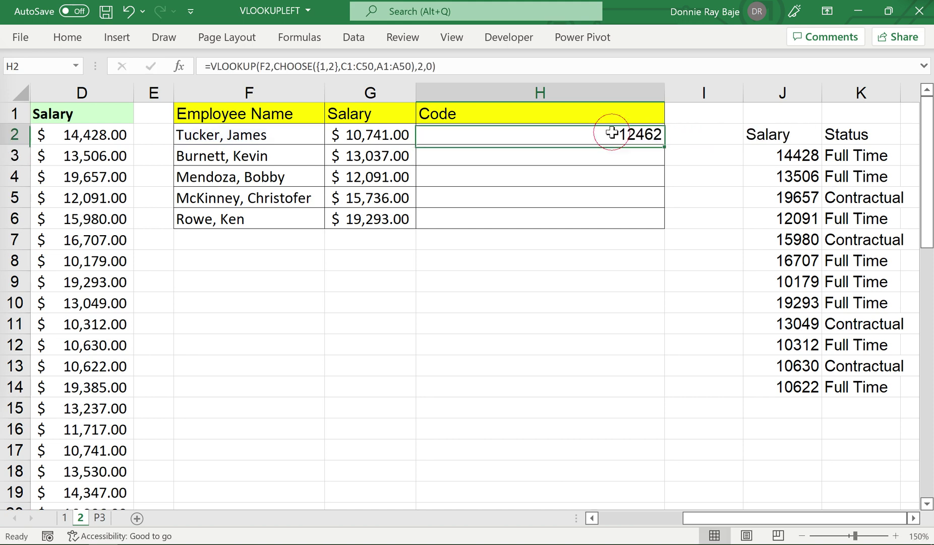
double_click(644, 133)
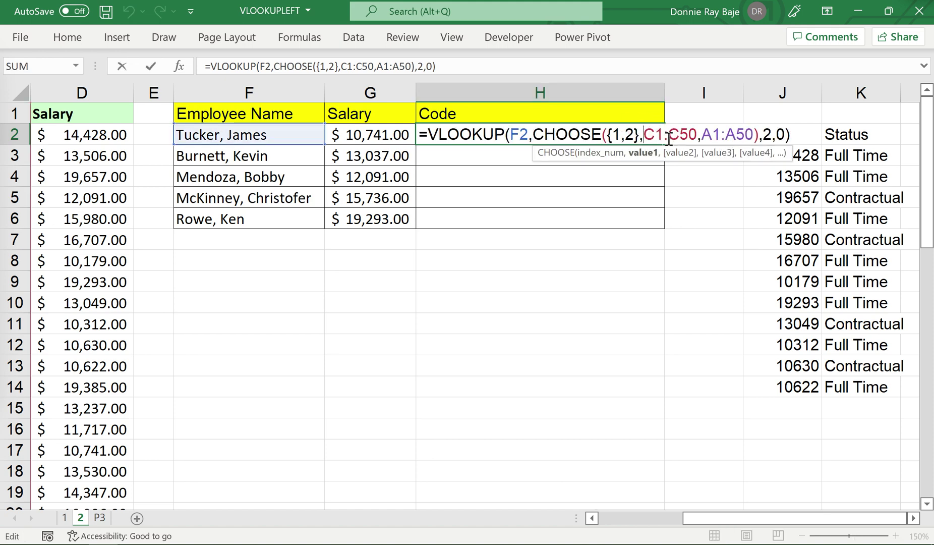
key("Return")
double_click(656, 136)
key("ctrl+shift+Return")
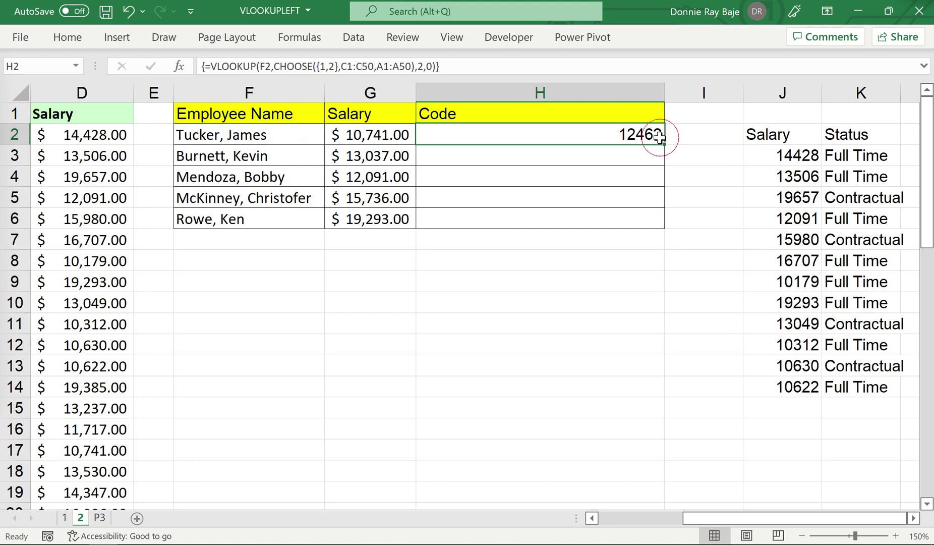
double_click(652, 137)
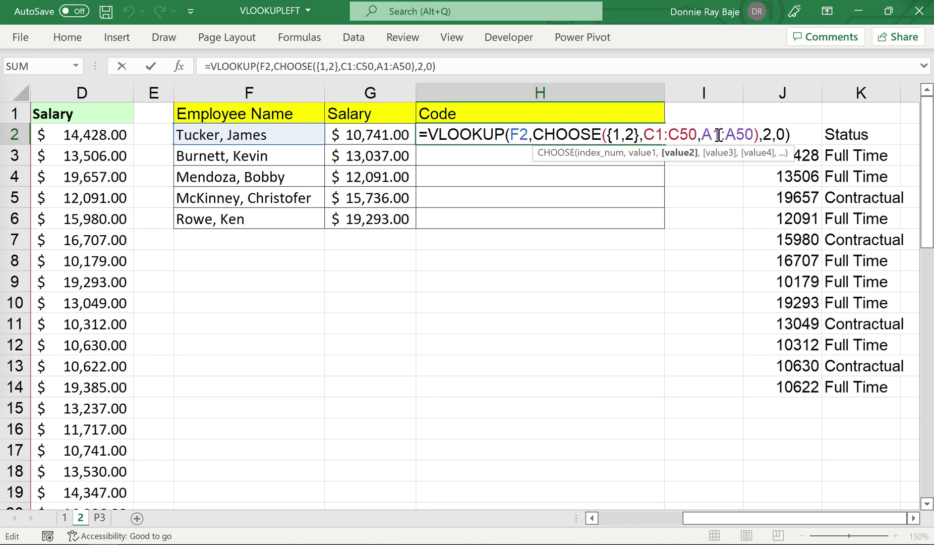
key("ctrl+shift+Return")
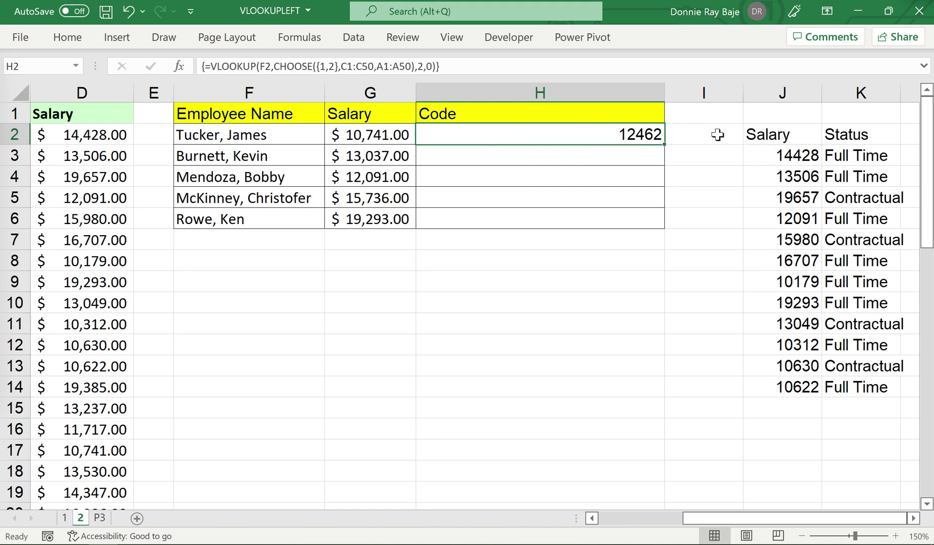
Fill the array formula from H2 down to H6 and check the copied formulas in the Code column
double_click(668, 144)
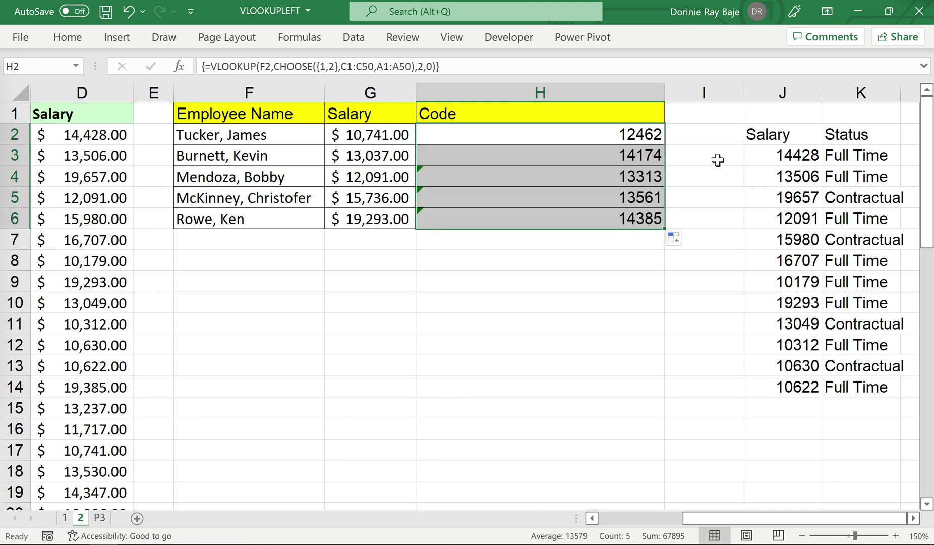
left_click(654, 157)
left_click(639, 196)
left_click(625, 132)
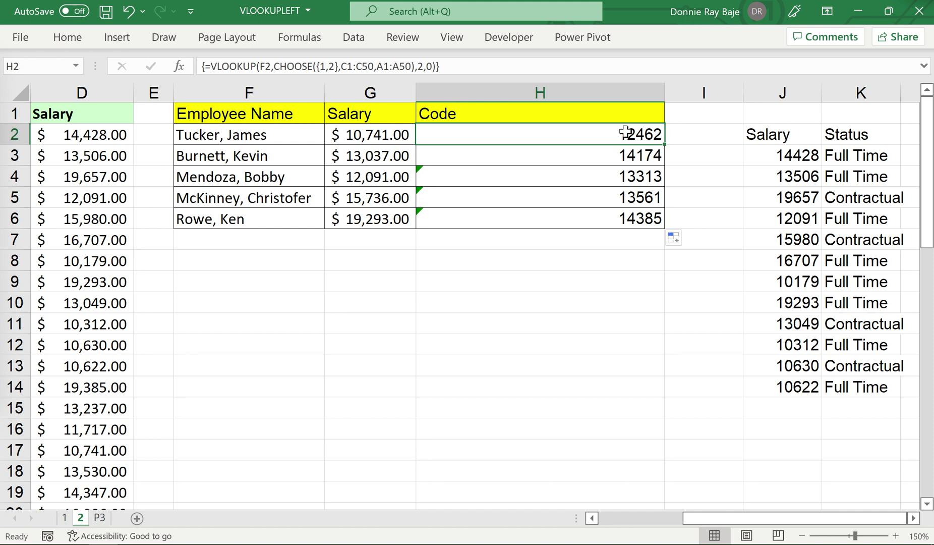
Recheck H2's array formula and view the error-checking options for H4 without choosing any
double_click(626, 132)
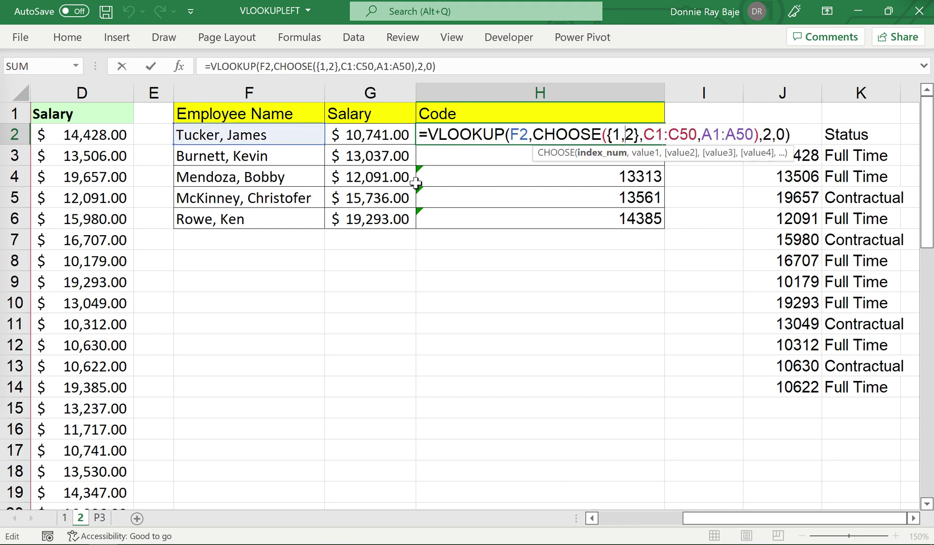
key("ctrl+shift+Return")
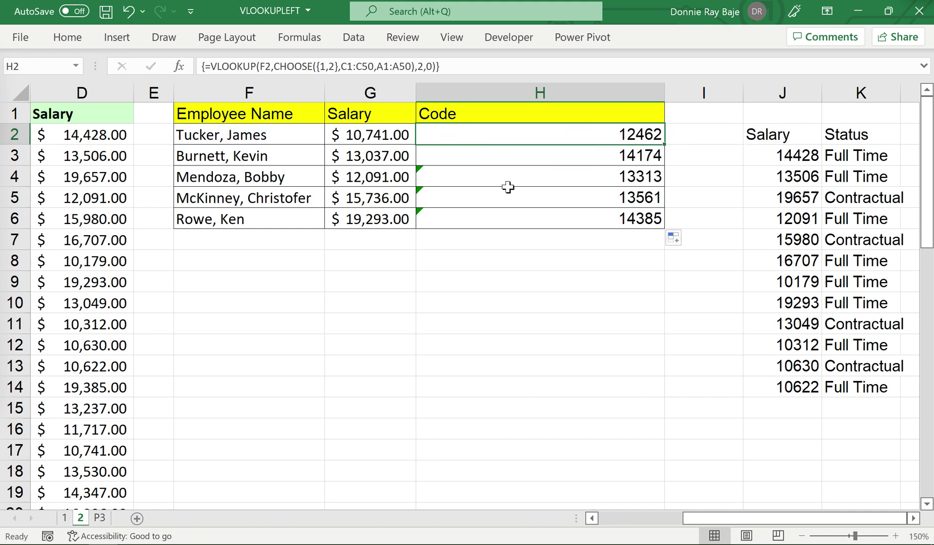
left_click(504, 179)
left_click(403, 176)
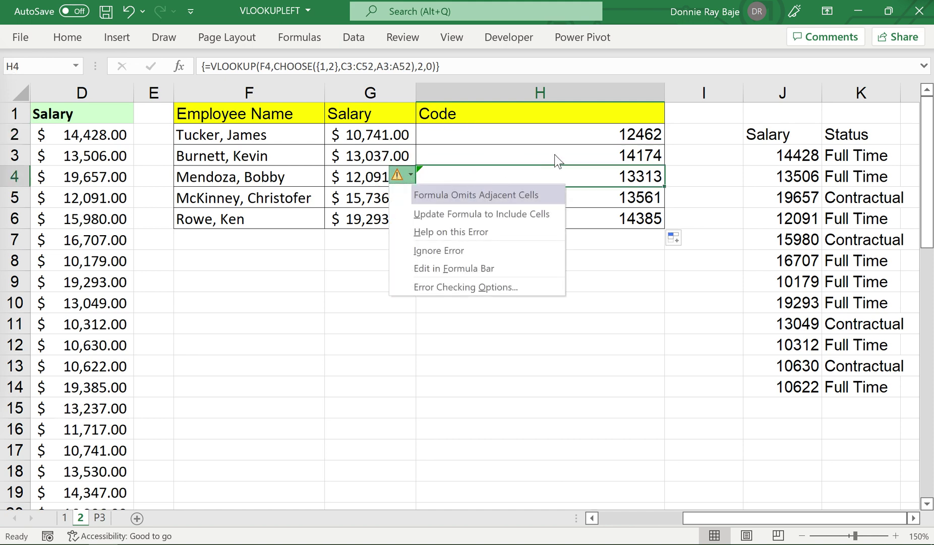
left_click(582, 147)
Make H2's CHOOSE ranges absolute as $C$1:$C$50 and $A$1:$A$50, and commit it as a regular formula
left_click(588, 136)
double_click(632, 129)
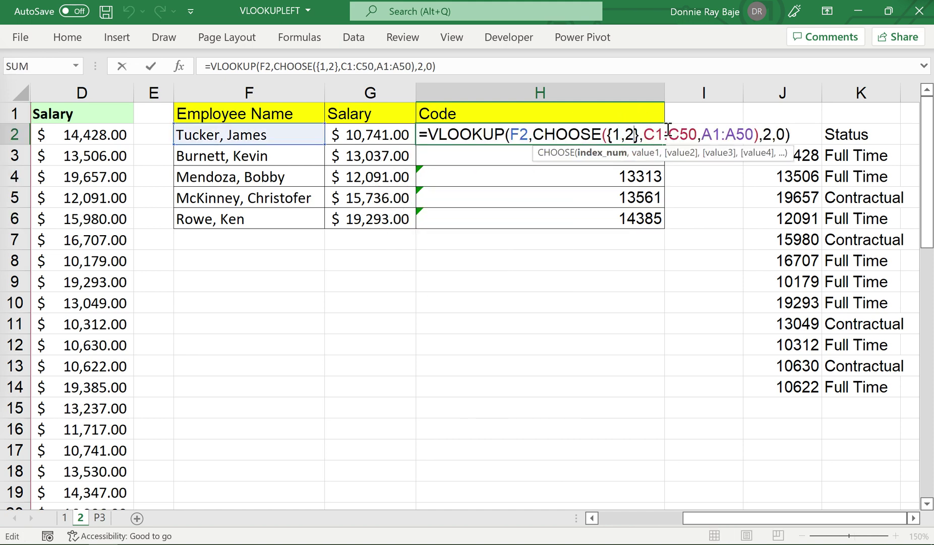
left_click_drag(645, 130, 700, 136)
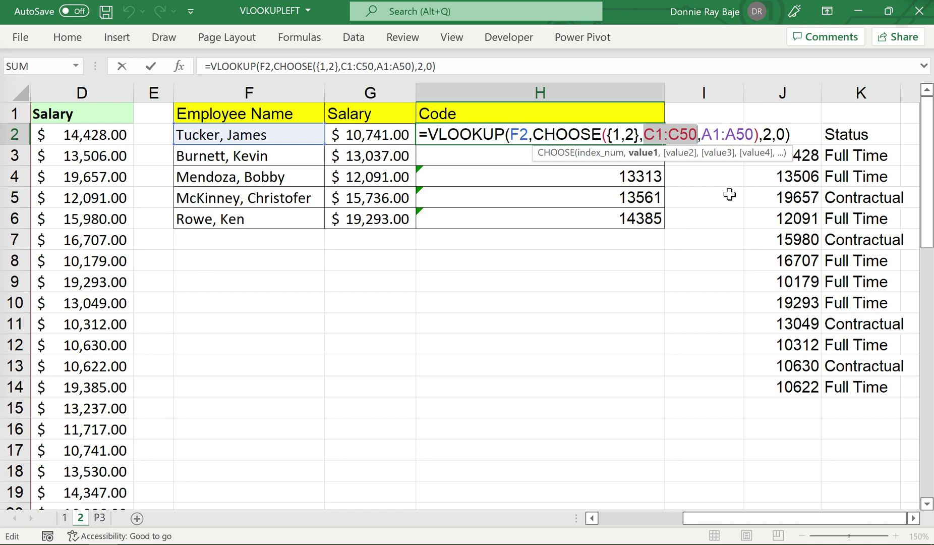
key("F4")
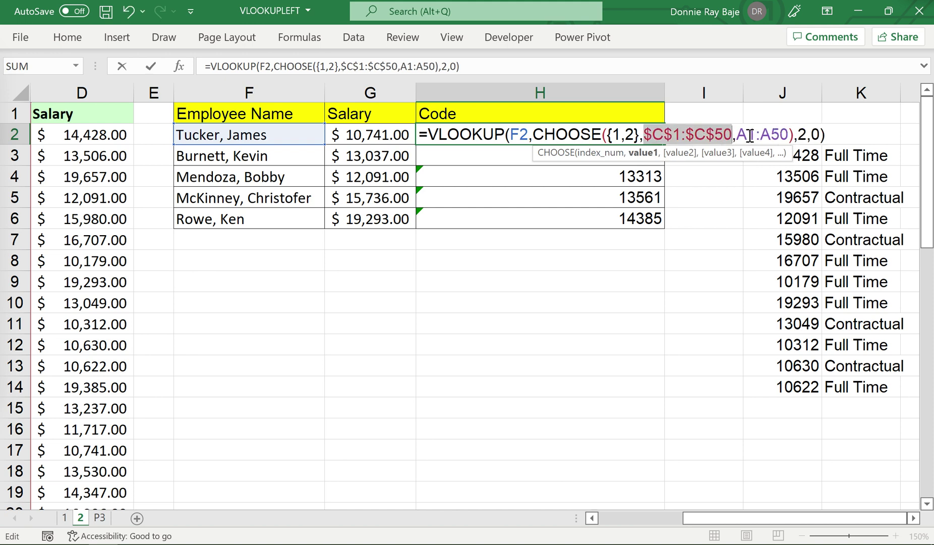
left_click_drag(738, 135, 789, 134)
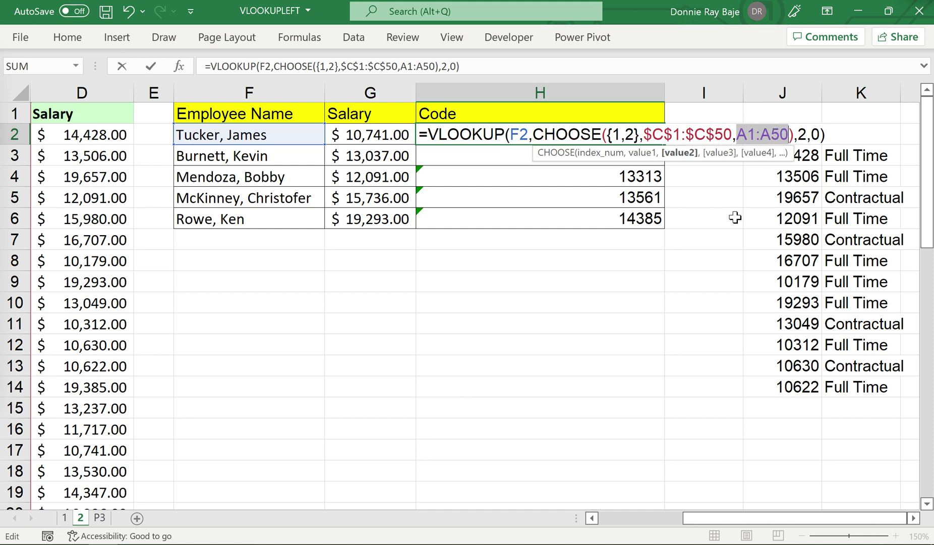
key("F4")
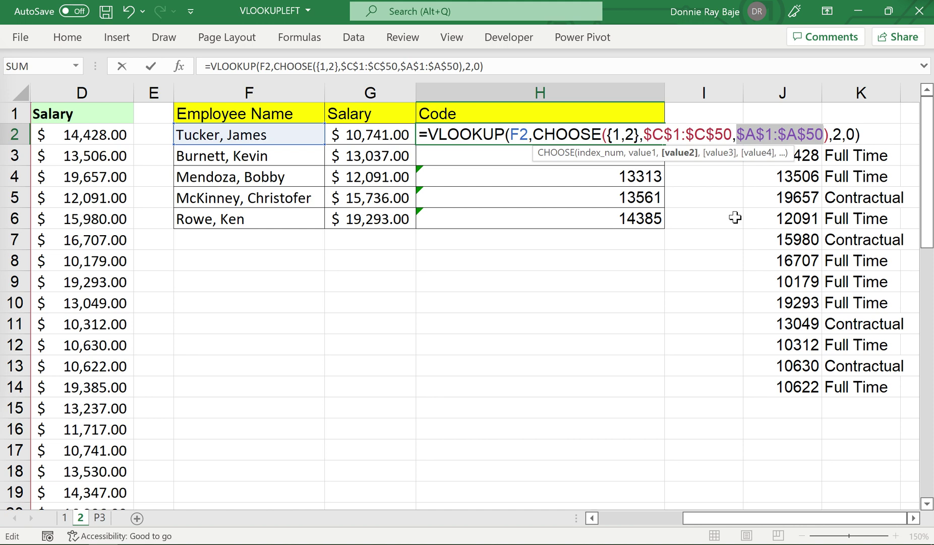
key("Return")
Fill H2's formula down through H6 and narrow column H
left_click(656, 132)
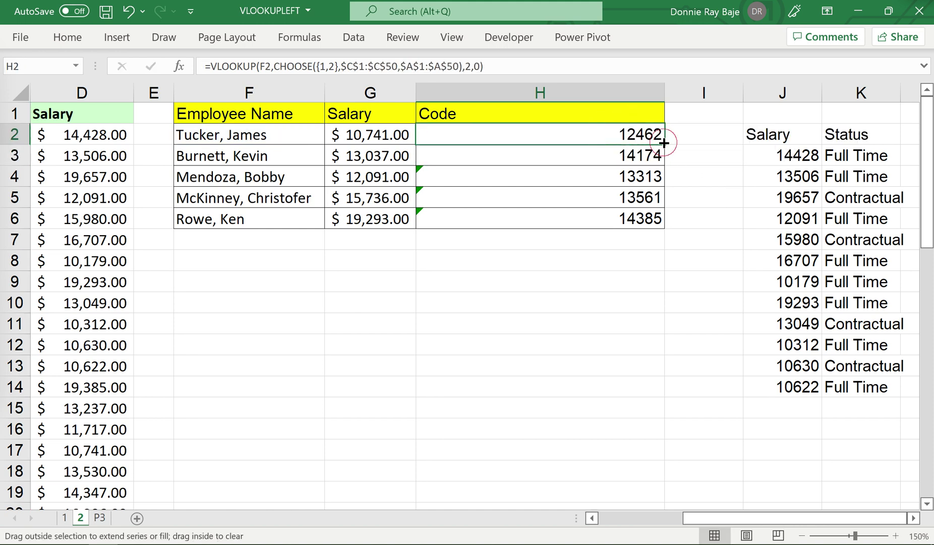
double_click(664, 144)
left_click(636, 135)
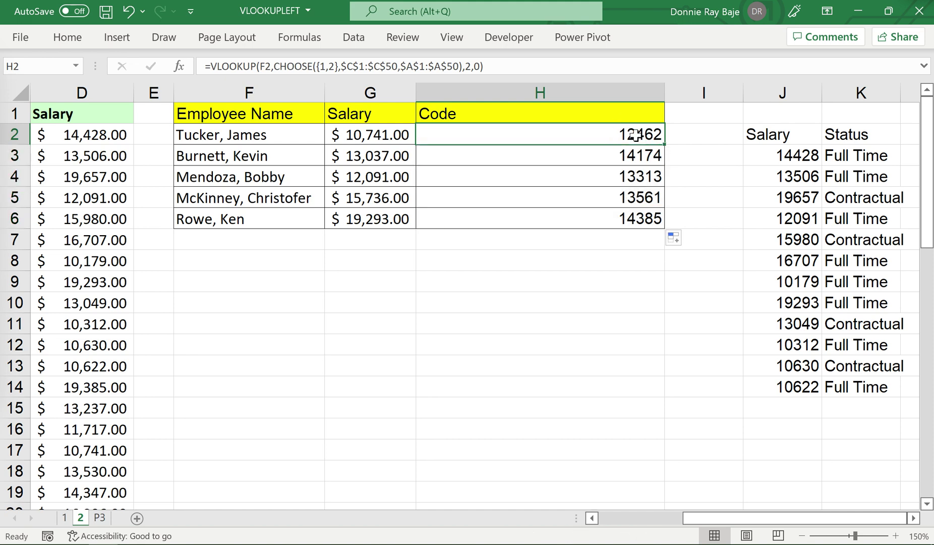
left_click_drag(665, 92, 600, 94)
key("ctrl+y")
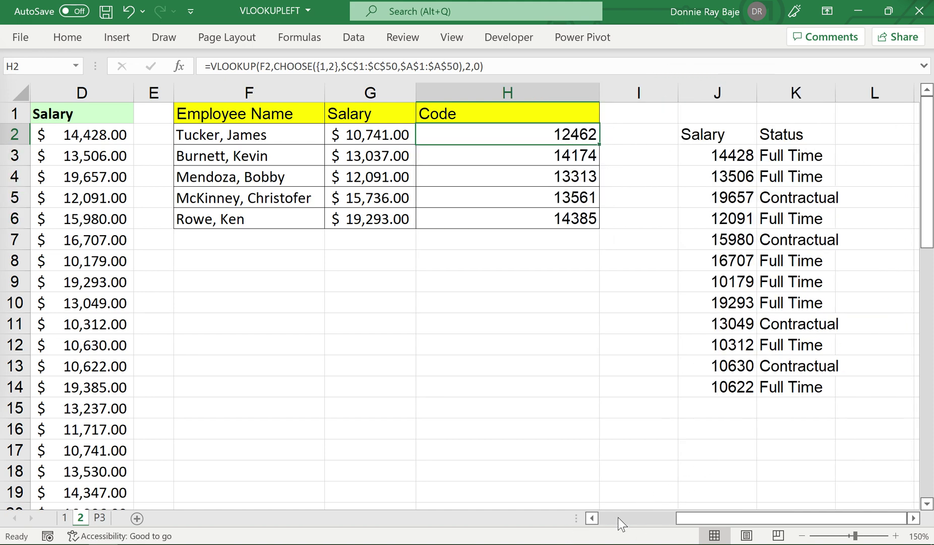
Check the returned codes against the source table, searching the sheet for the surname of the employee in F3
left_click(619, 517)
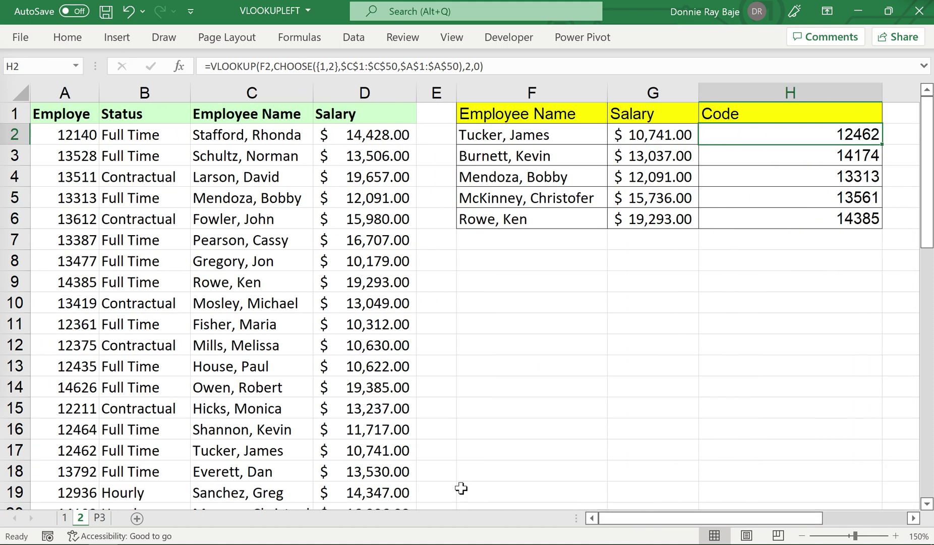
left_click(58, 452)
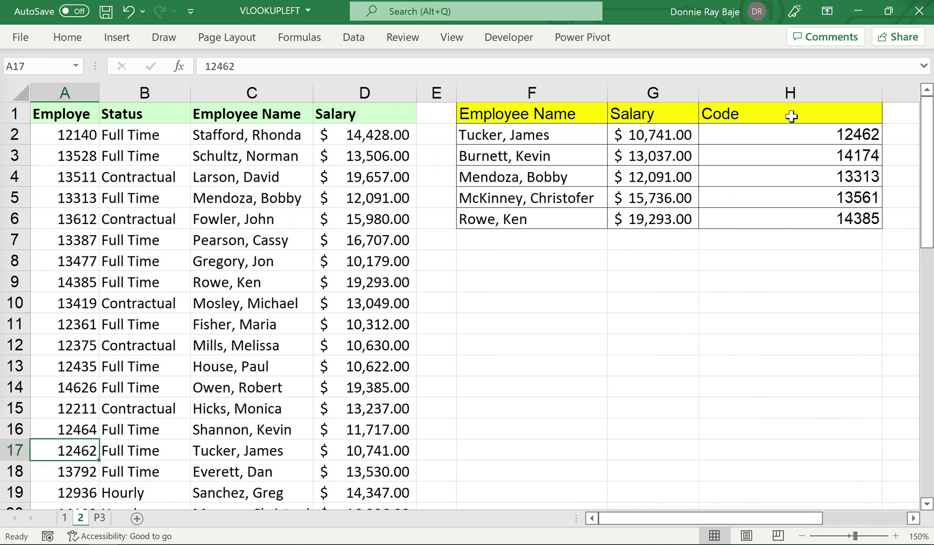
left_click(599, 155)
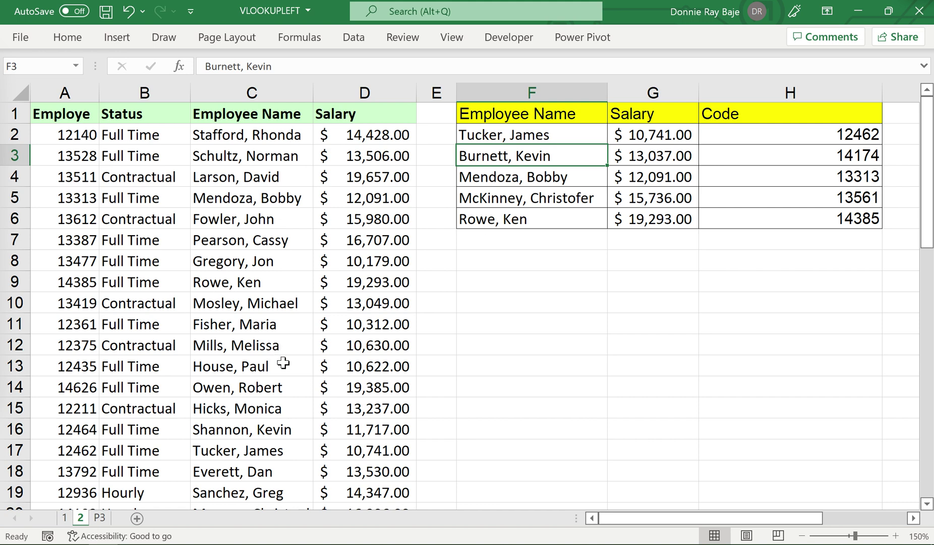
left_click(287, 301)
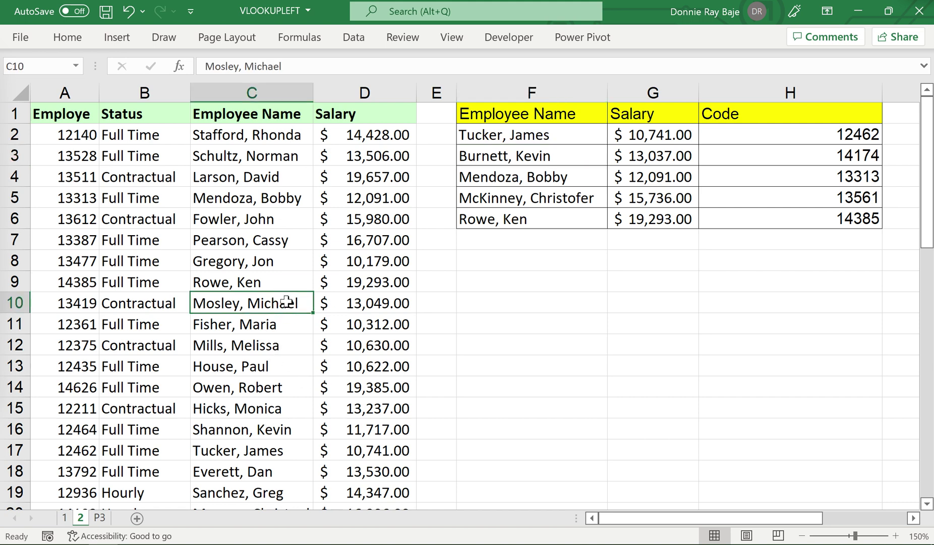
key("ctrl+f")
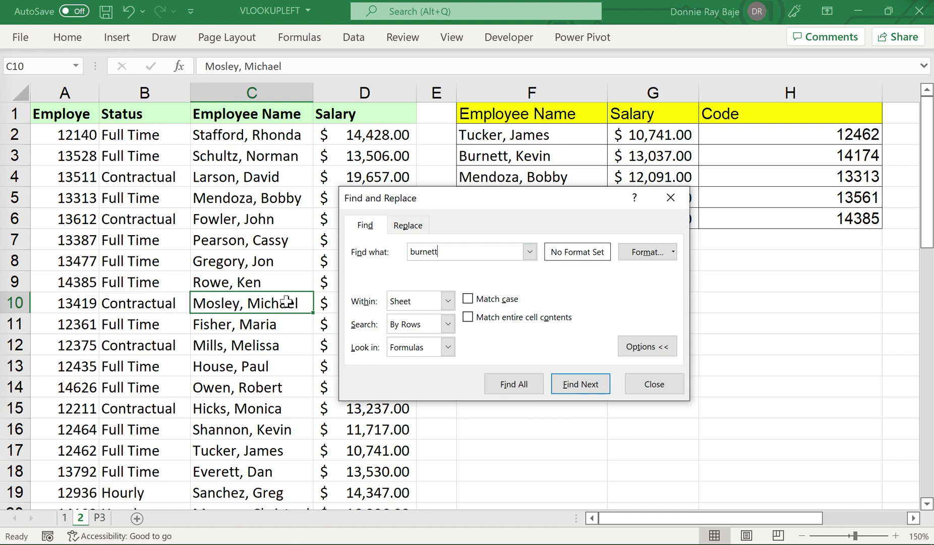
key("Return")
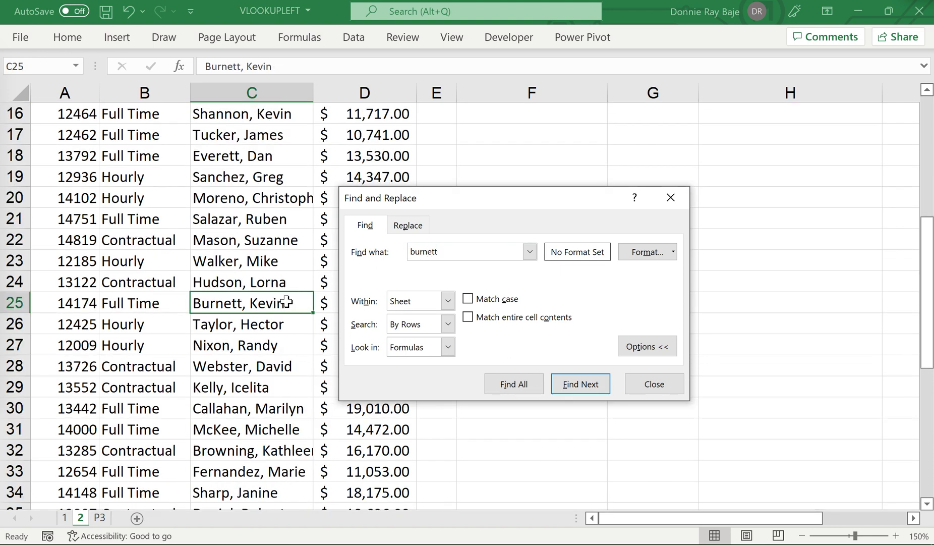
left_click(654, 386)
left_click(20, 302)
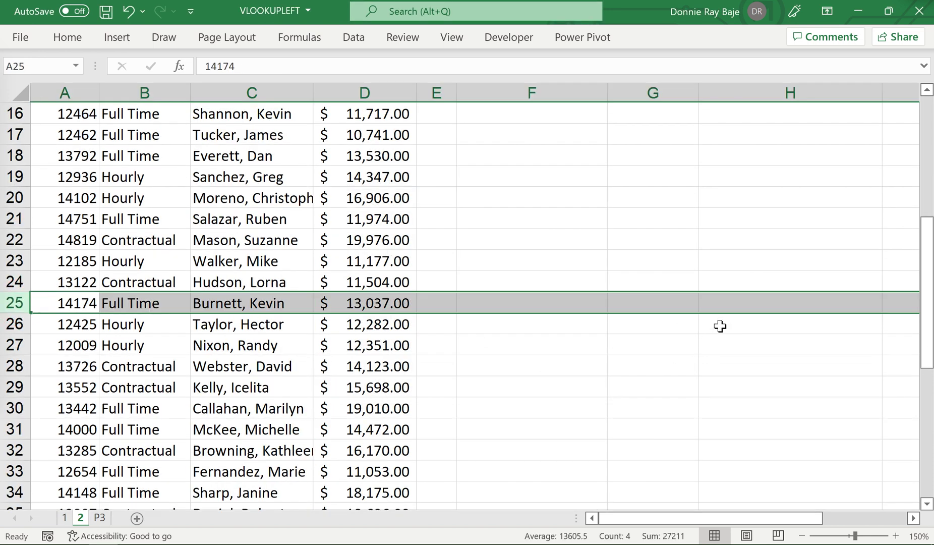
scroll(789, 326, "up", 5)
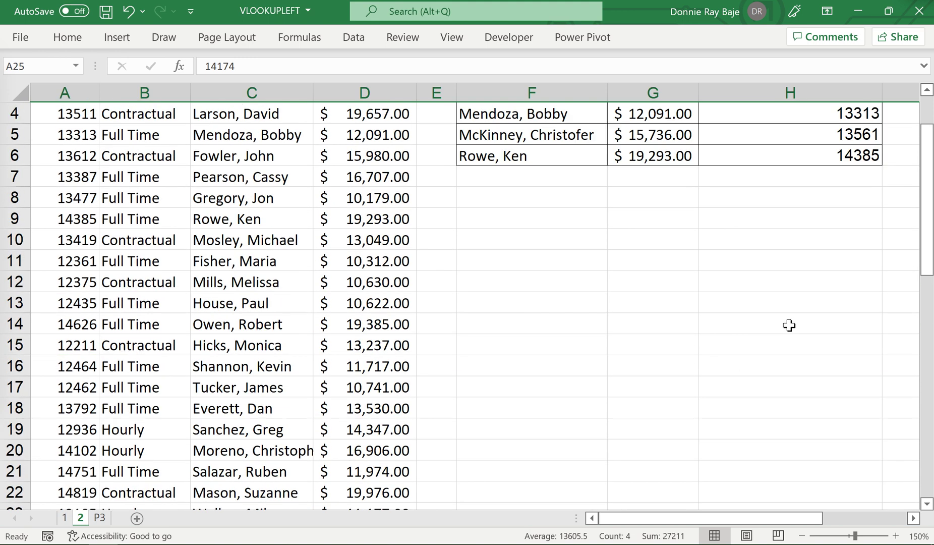
left_click(762, 154)
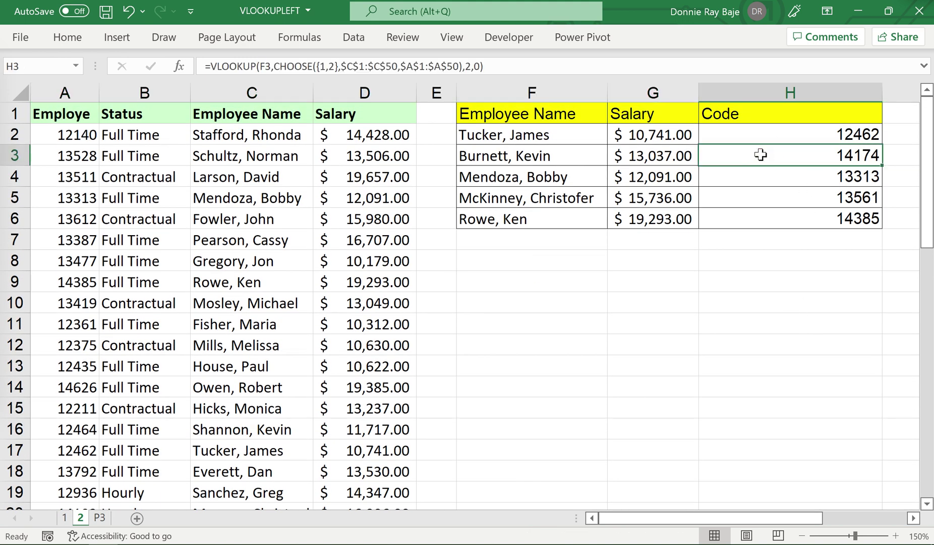
Copy the nested CHOOSE function with its arguments from H2's formula, leaving H2 unchanged
left_click(914, 518)
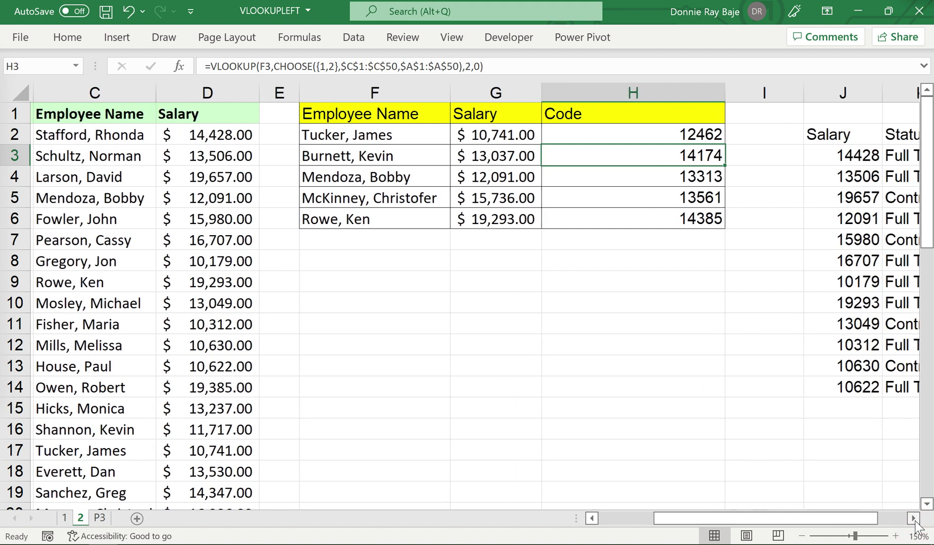
left_click(557, 136)
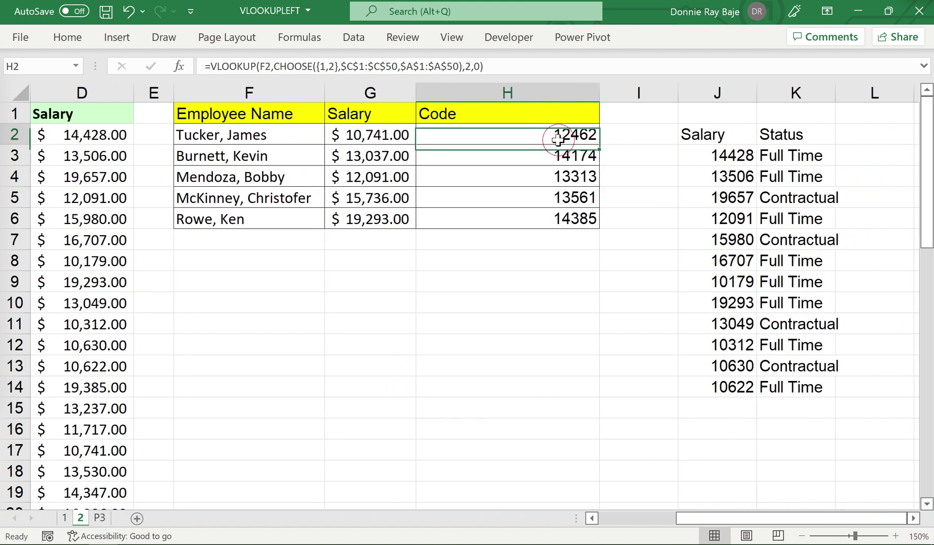
double_click(559, 136)
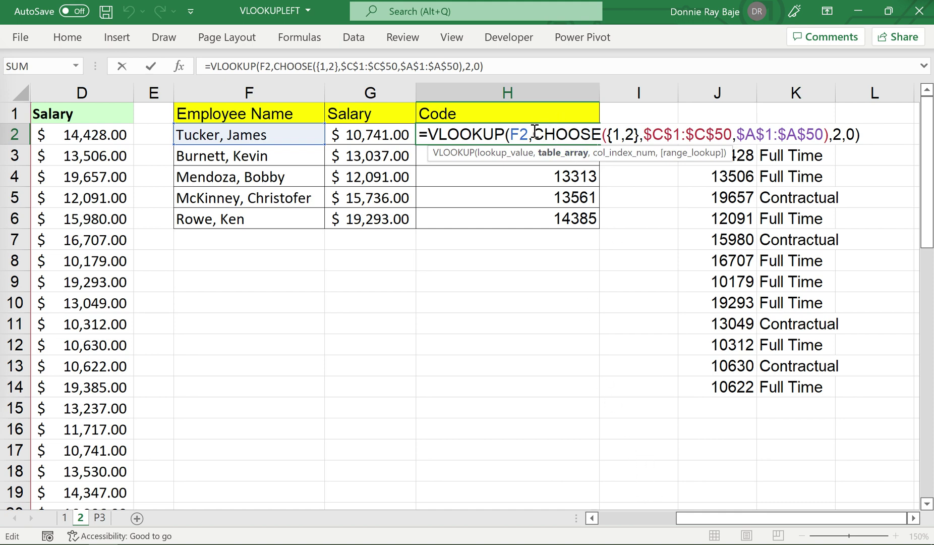
left_click_drag(533, 135, 827, 136)
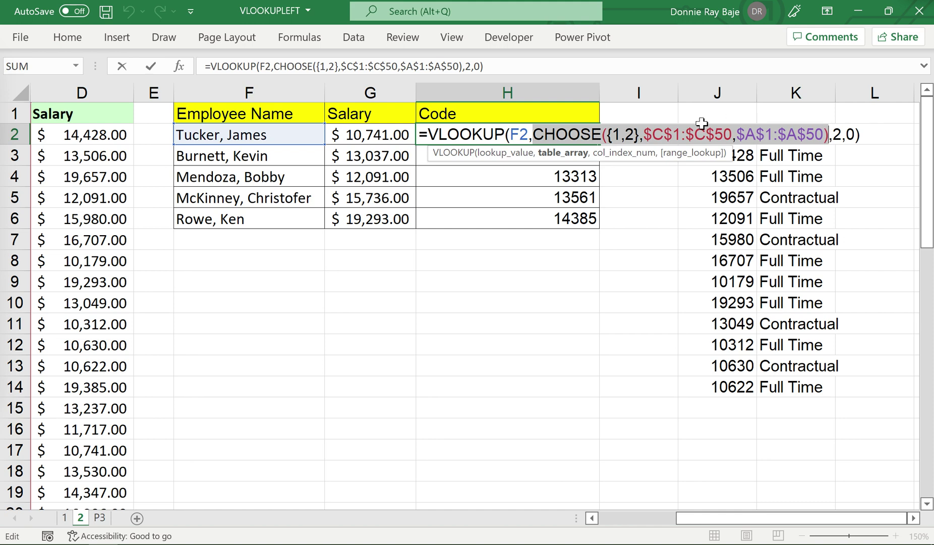
right_click(676, 128)
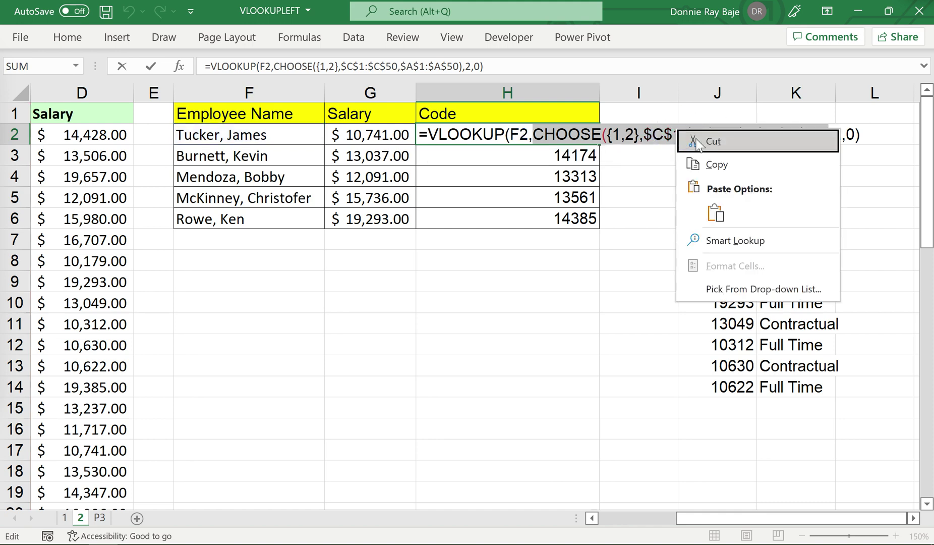
left_click(722, 102)
key("Return")
Replace J2's formula with =CHOOSE({1,2},$C$1:$C$50,$A$1:$A$50) and widen columns J and K to fit their contents
double_click(724, 134)
key("ctrl+v")
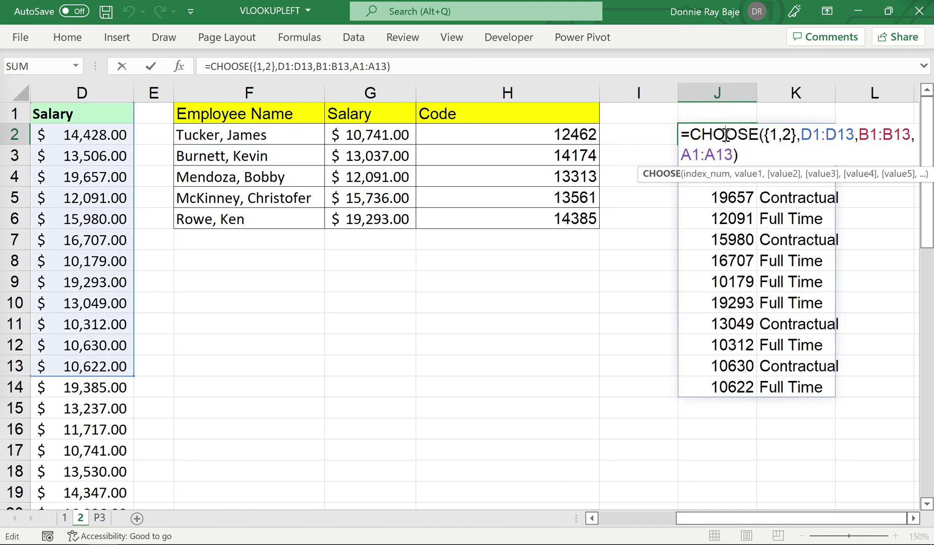
left_click_drag(741, 154, 663, 113)
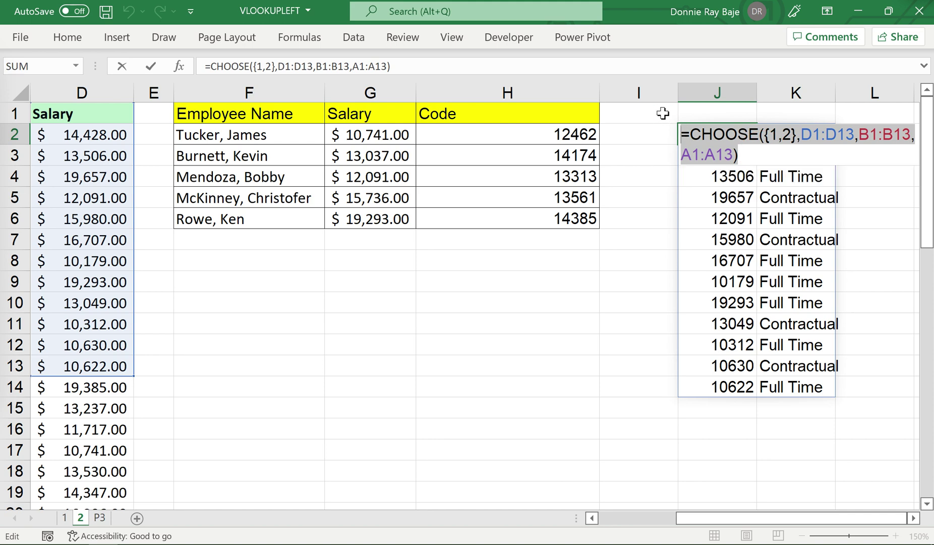
key("ctrl+v")
left_click(683, 128)
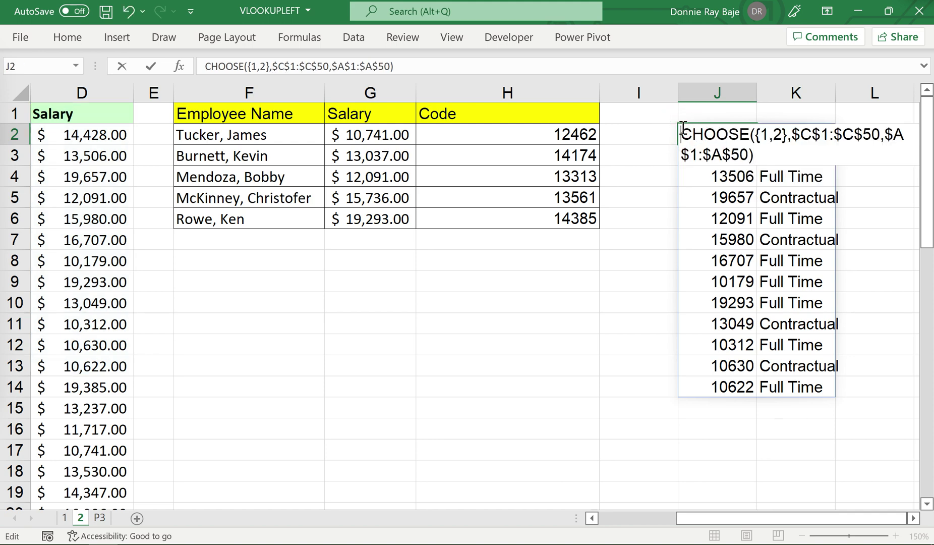
type("=")
left_click(914, 518)
left_click(913, 519)
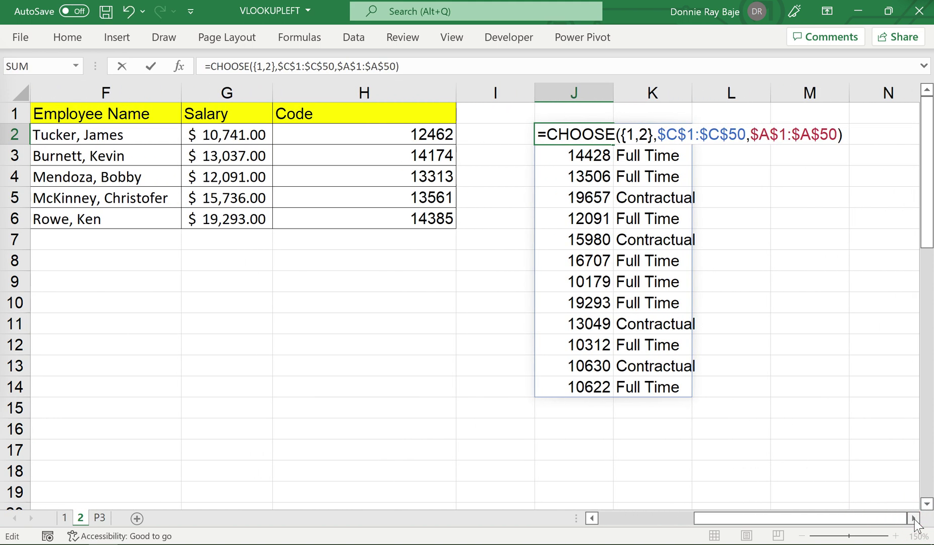
key("Return")
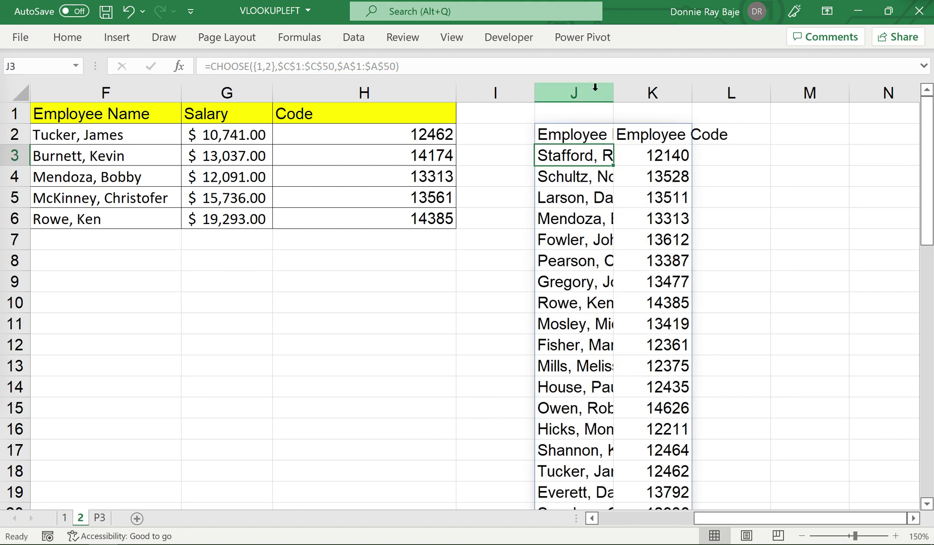
left_click_drag(595, 88, 659, 93)
left_click(628, 174)
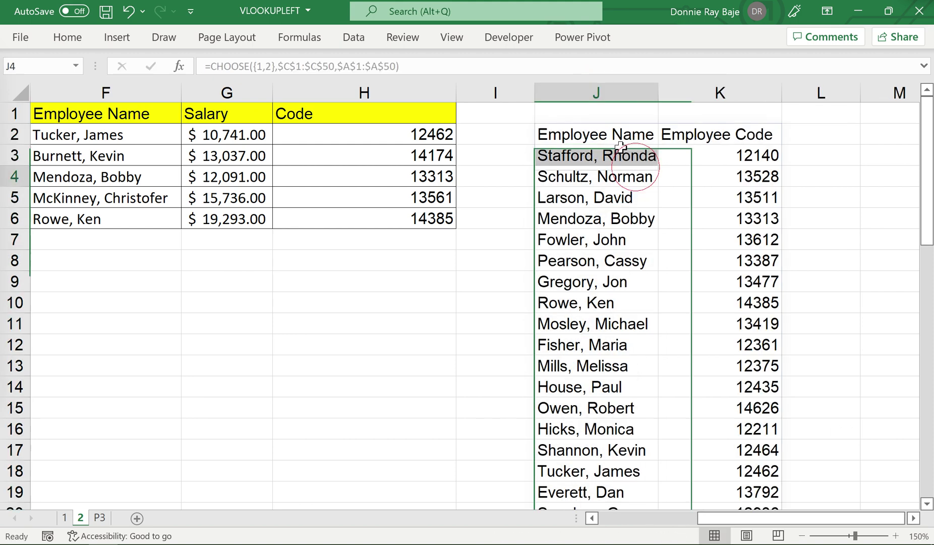
Compare the lookup value and column index in H2's VLOOKUP with the name and code columns in J and K
left_click(604, 93)
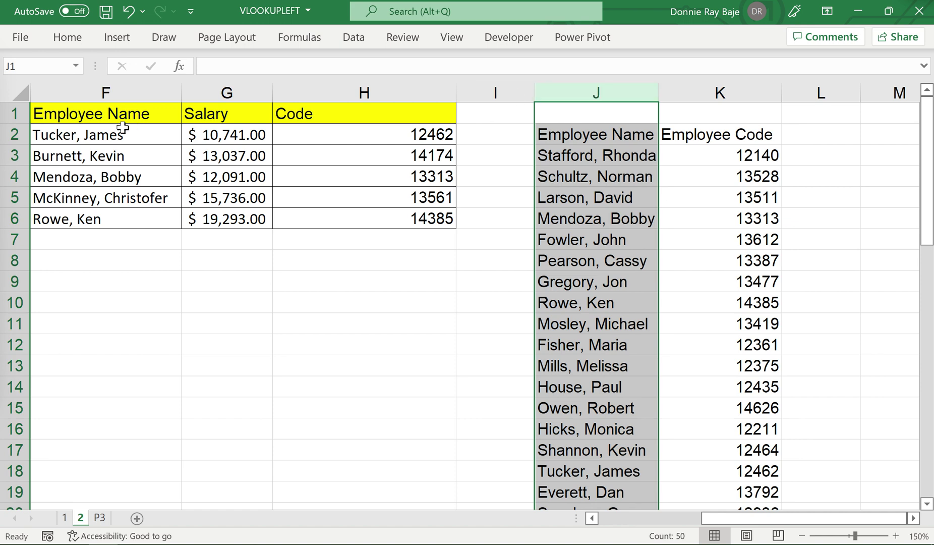
double_click(377, 133)
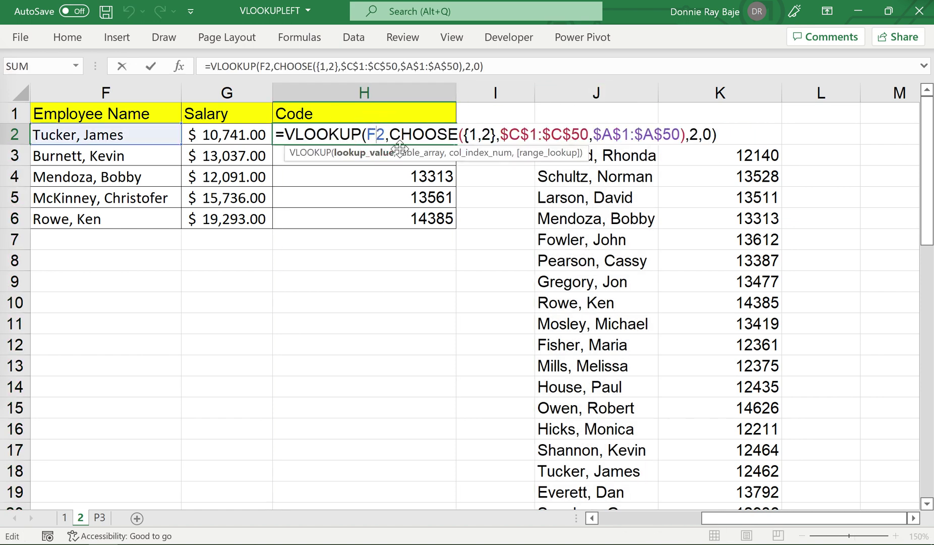
key("Return")
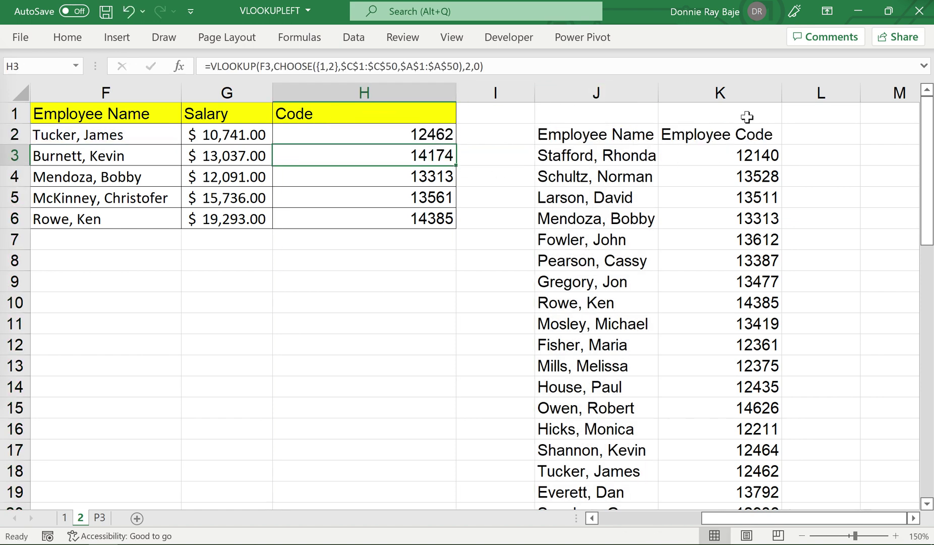
double_click(404, 137)
double_click(695, 135)
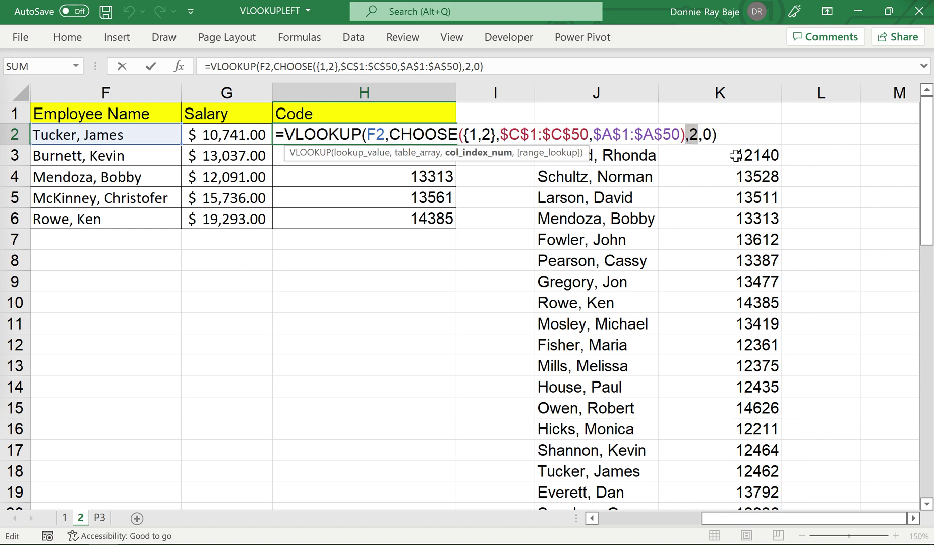
key("Return")
left_click(746, 89)
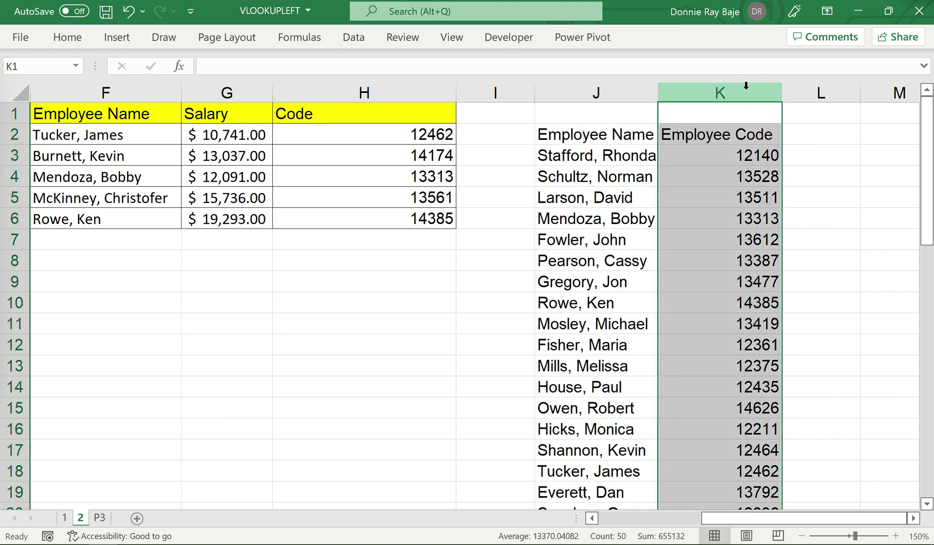
left_click_drag(723, 142, 726, 261)
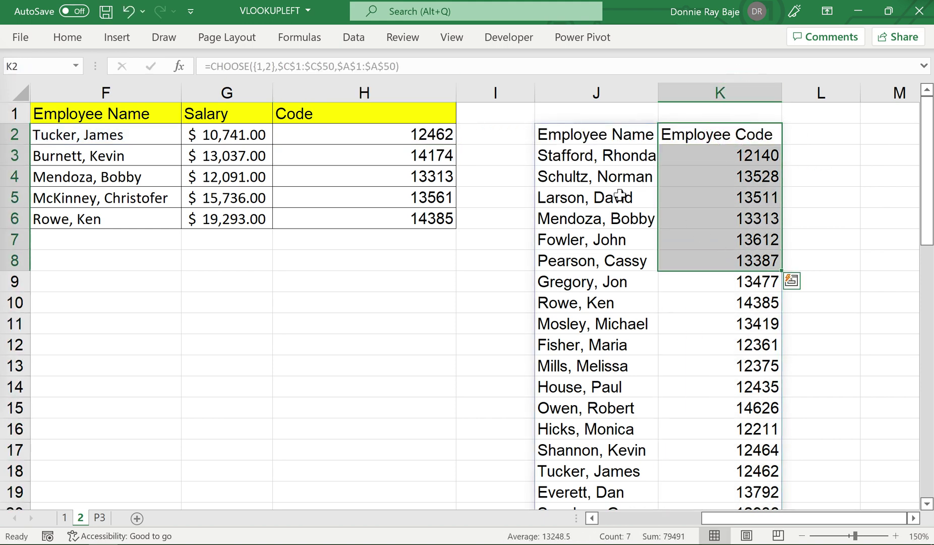
Review J2's CHOOSE formula and the matching table array argument inside H2's VLOOKUP
double_click(580, 139)
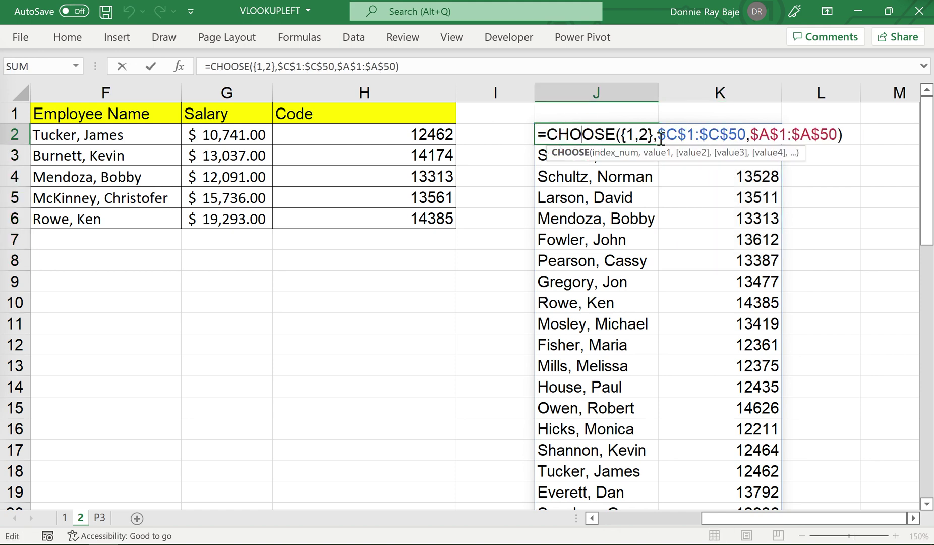
left_click(764, 134)
left_click(852, 134)
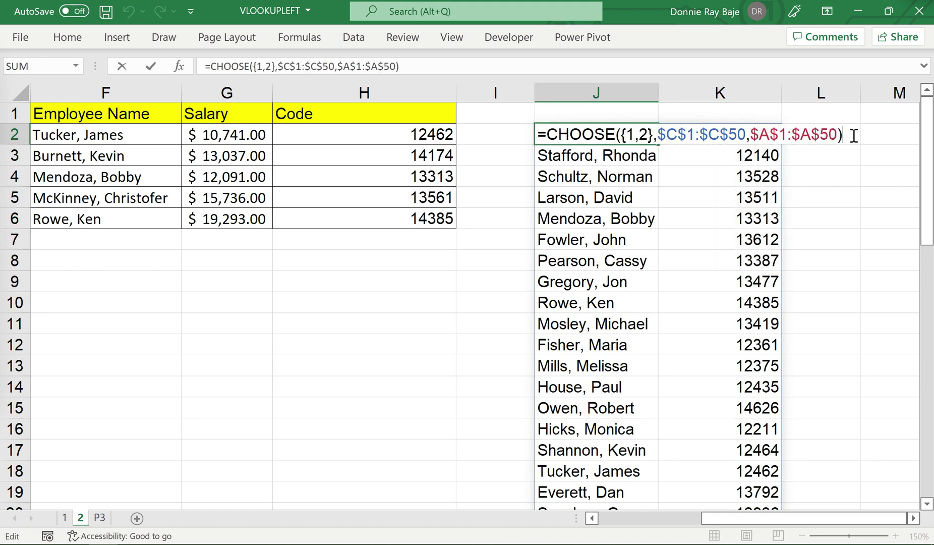
key("Return")
left_click(388, 128)
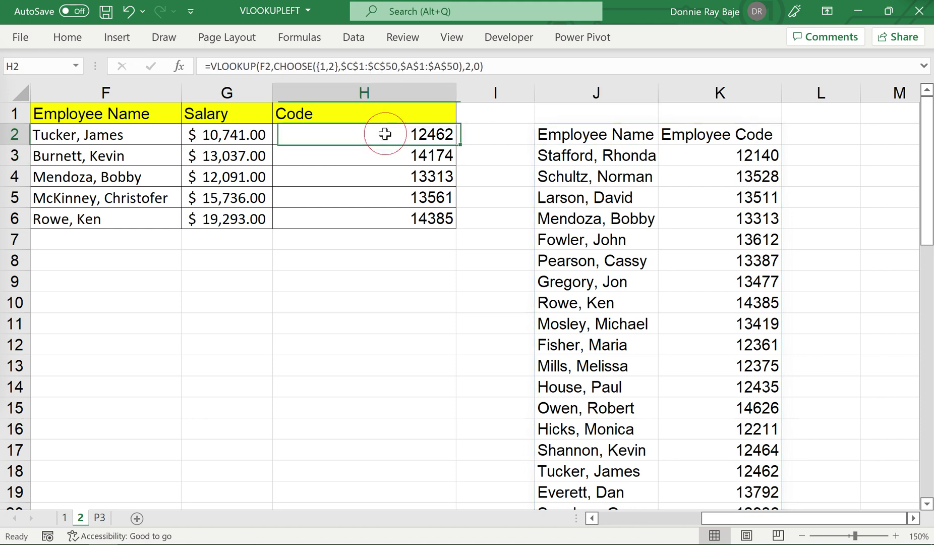
double_click(385, 131)
left_click_drag(389, 132, 683, 122)
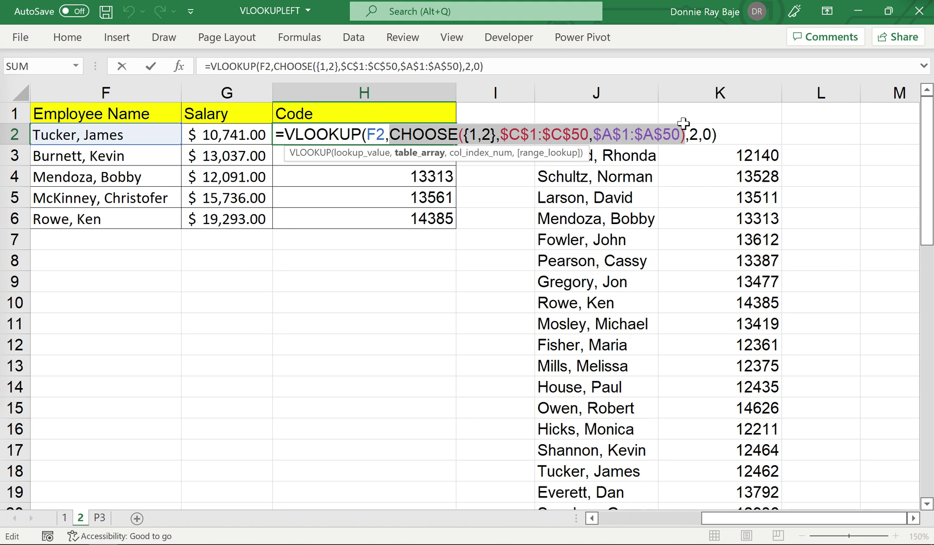
key("Return")
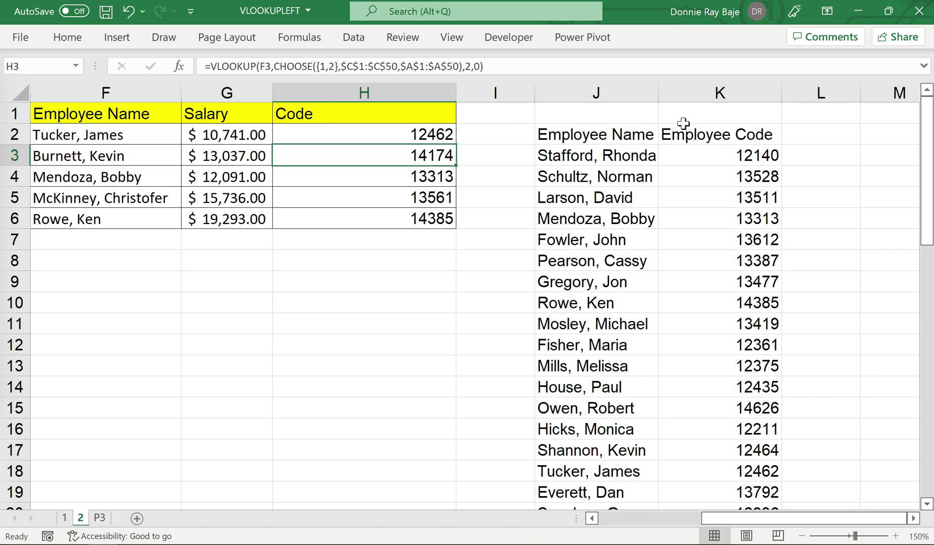
left_click(403, 136)
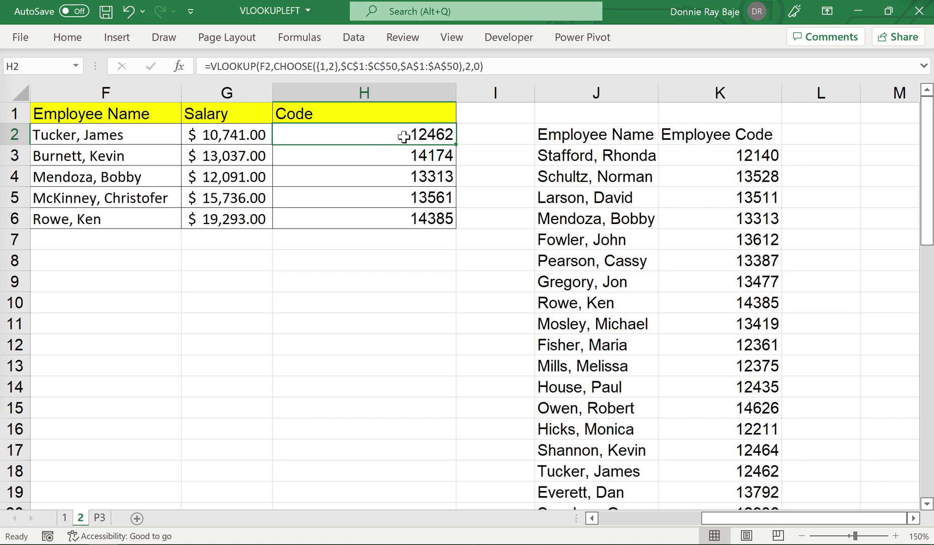